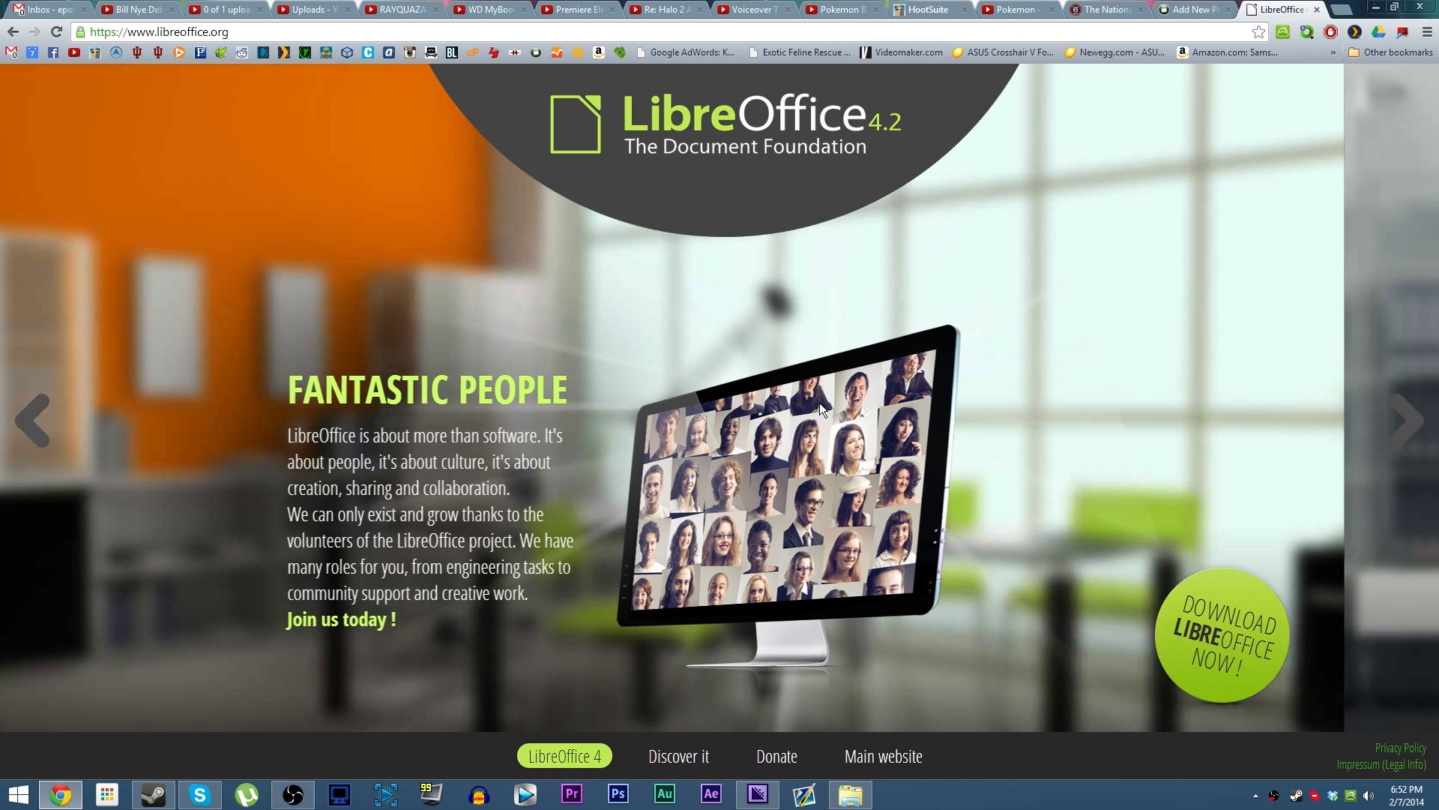
Step: Search 'office 365' in a new Chrome tab and open the Office.com result
{"action": "key", "text": "ctrl+t"}
{"action": "type", "text": "office 365"}
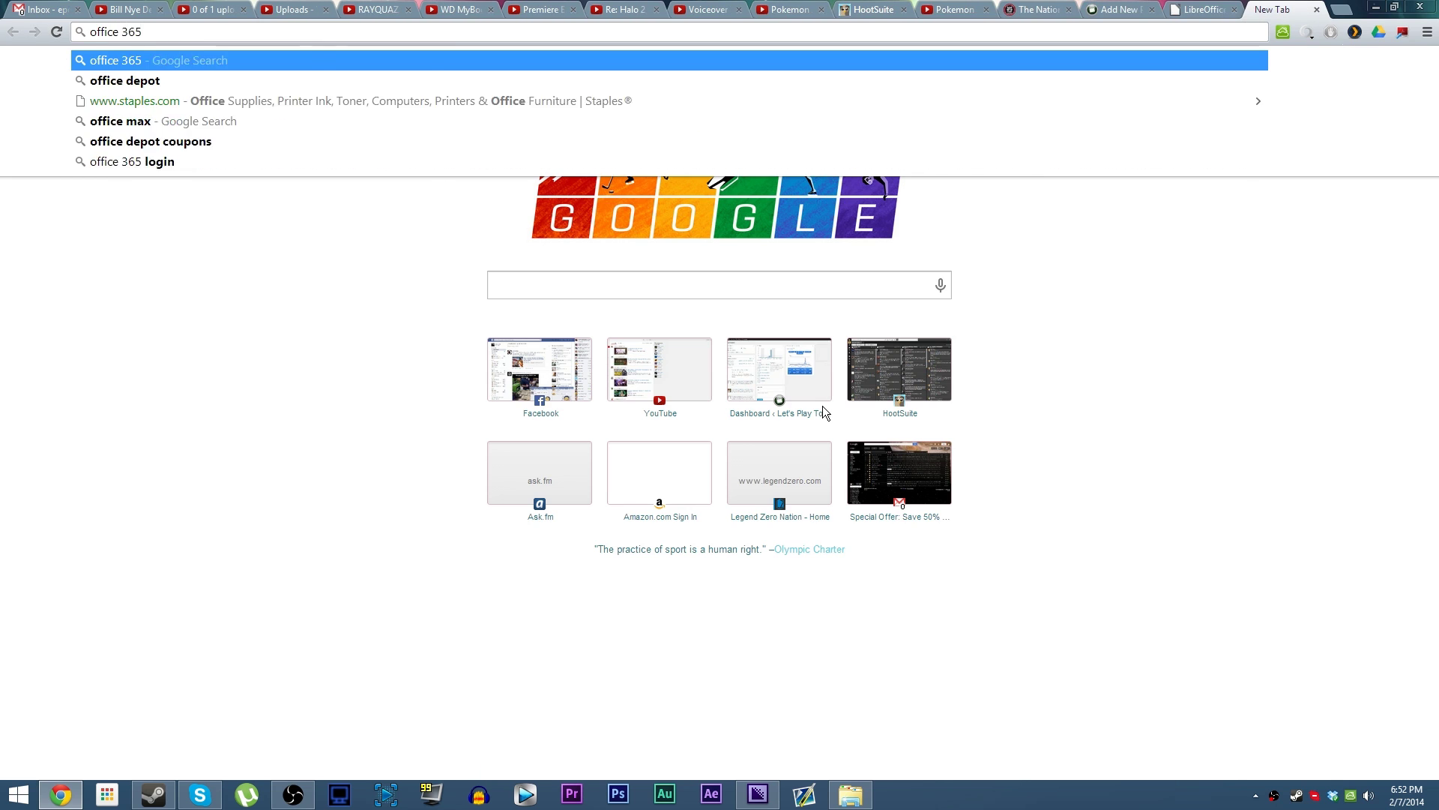
{"action": "key", "text": "Return"}
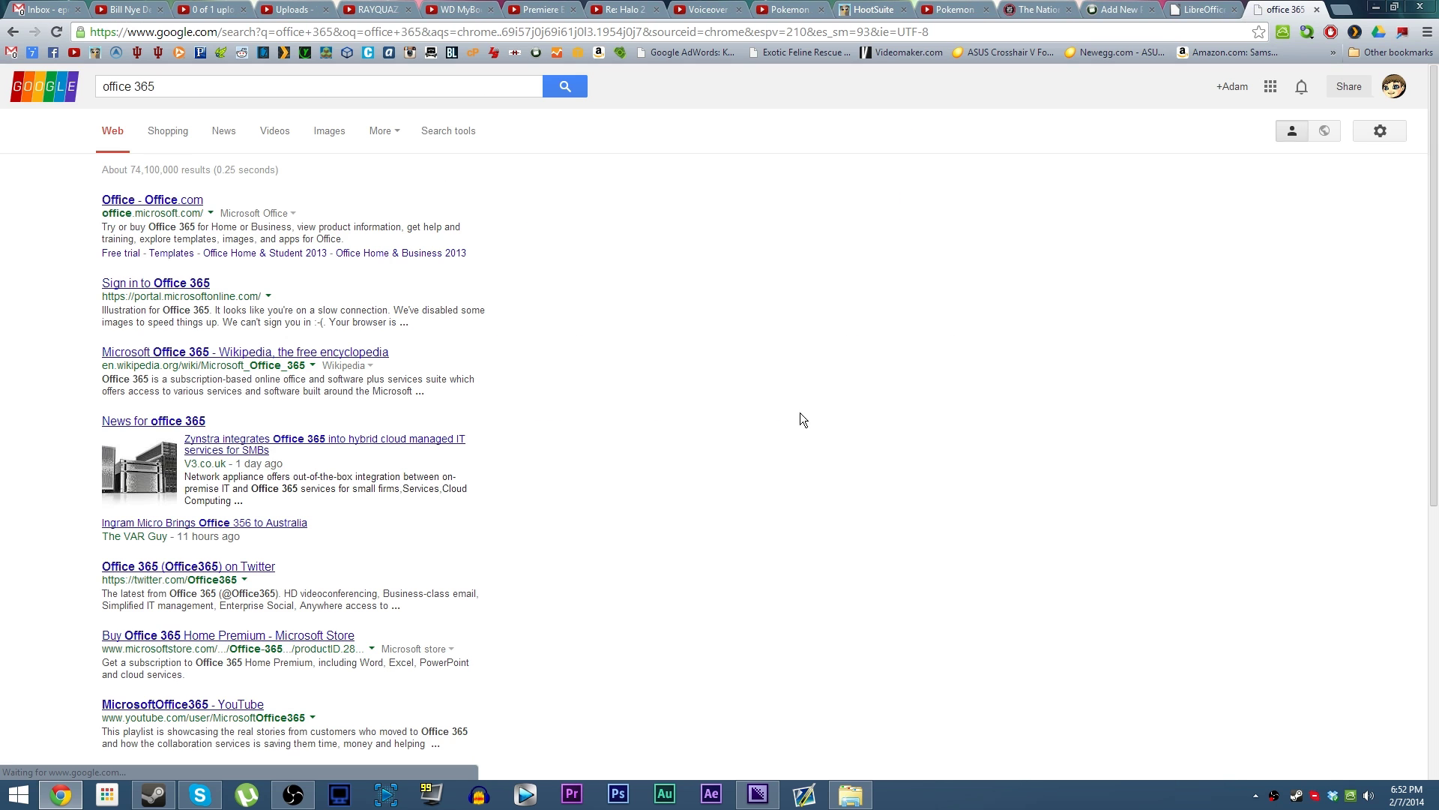
{"action": "left_click", "coordinate": [180, 210]}
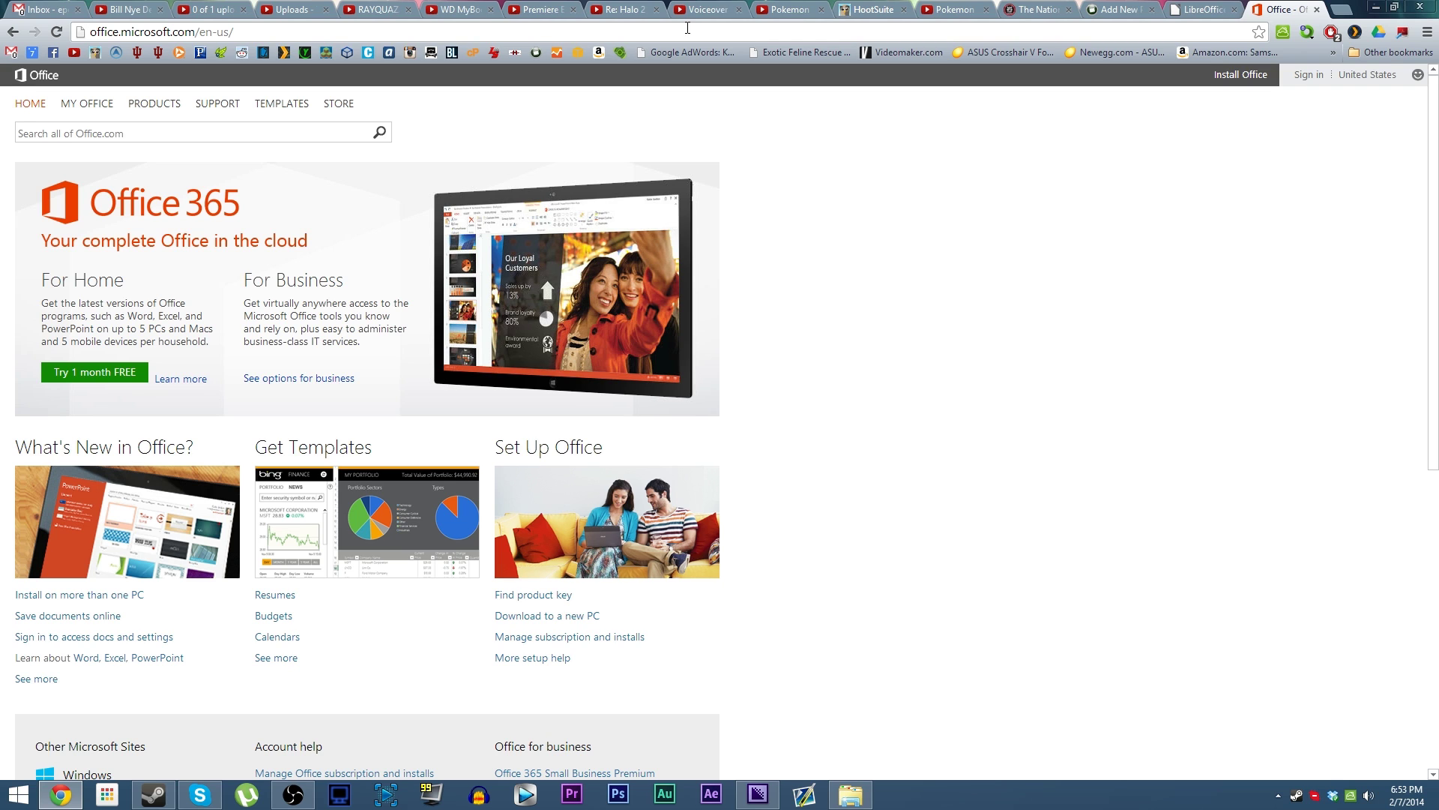
Step: Replace the Office page with Google Drive by entering 'driv' in the address bar
{"action": "left_click", "coordinate": [685, 30]}
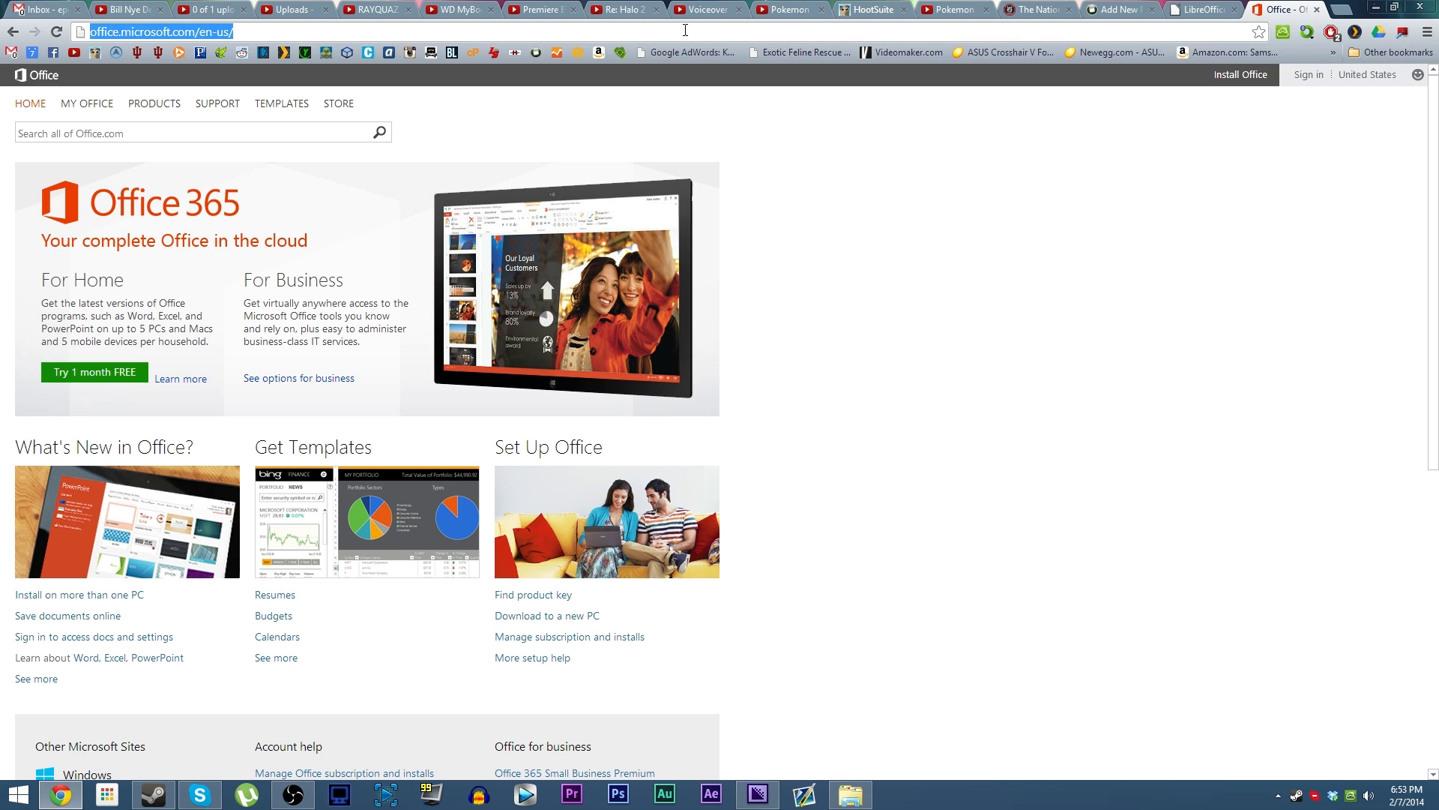
{"action": "type", "text": "drive.google.com"}
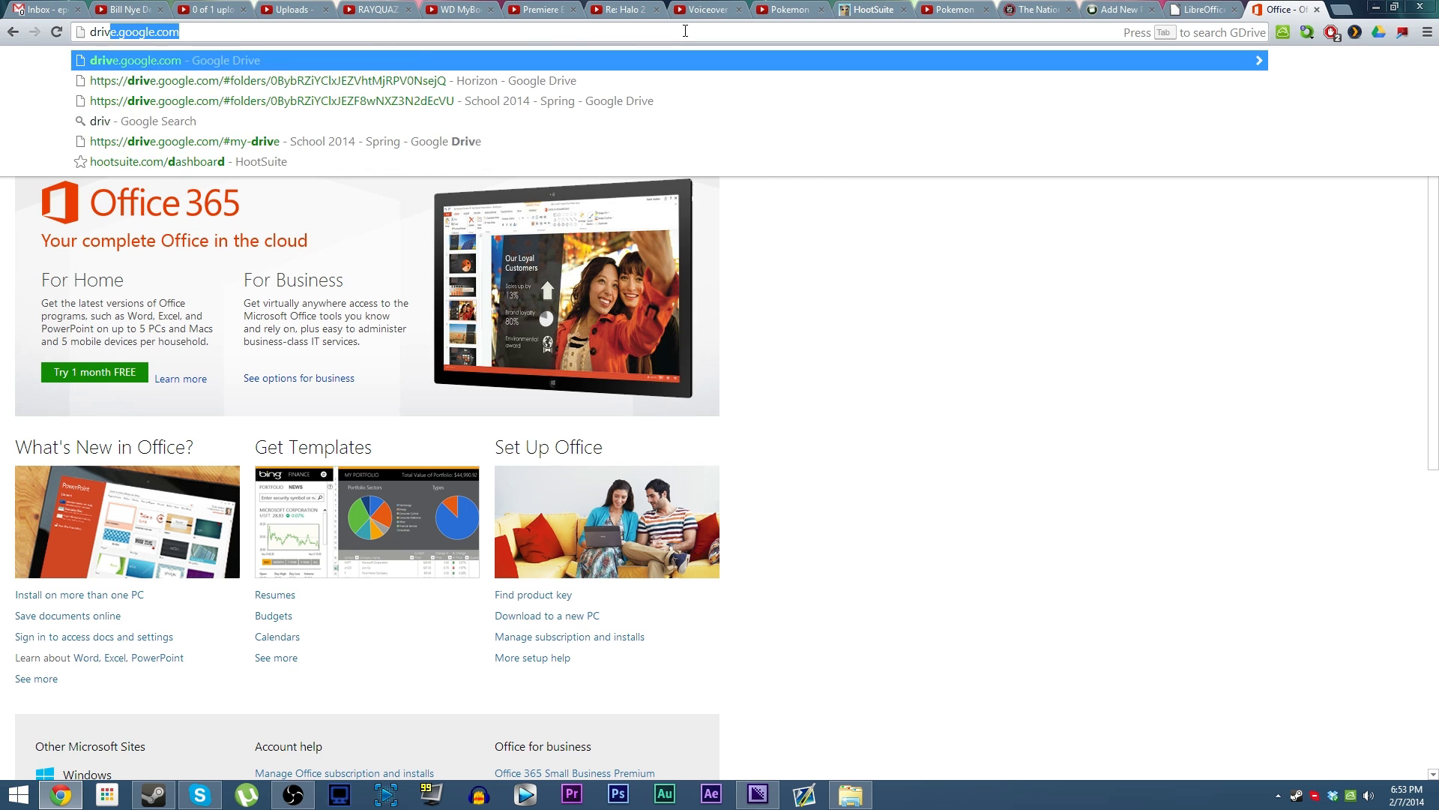
{"action": "key", "text": "Return"}
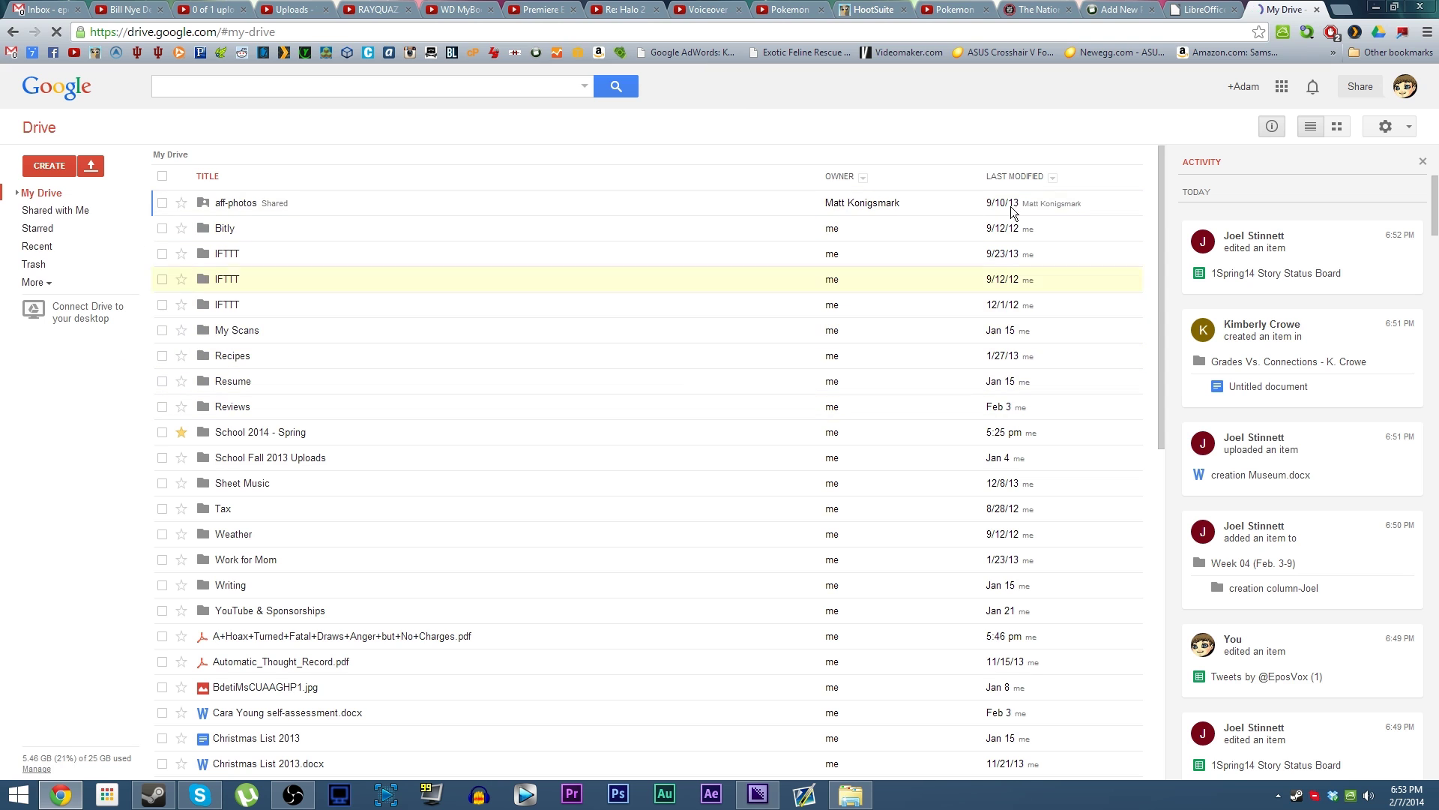
Step: Cycle through the Chrome tabs and settle on the LibreOffice website tab
{"action": "left_click", "coordinate": [1204, 9]}
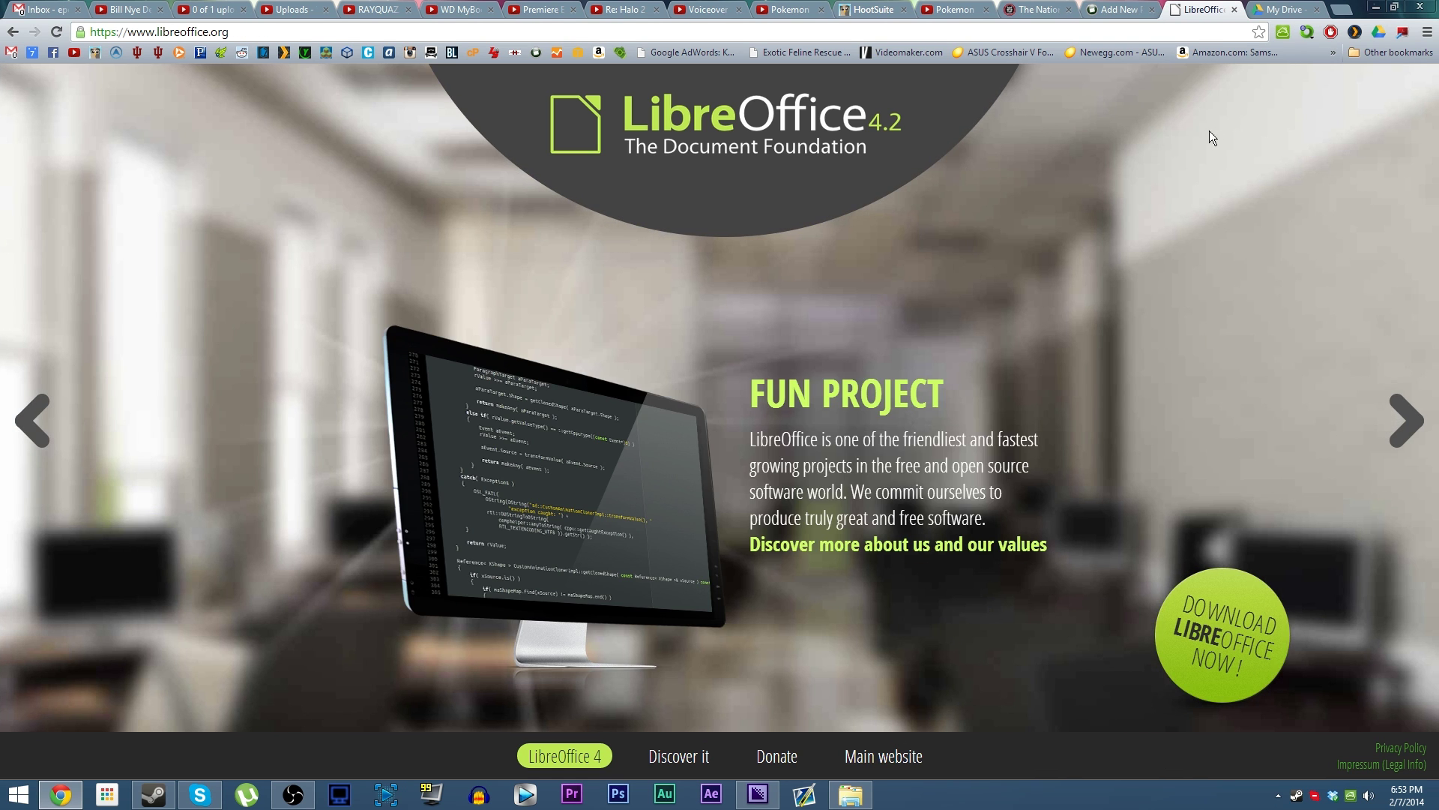
{"action": "key", "text": "ctrl+Tab"}
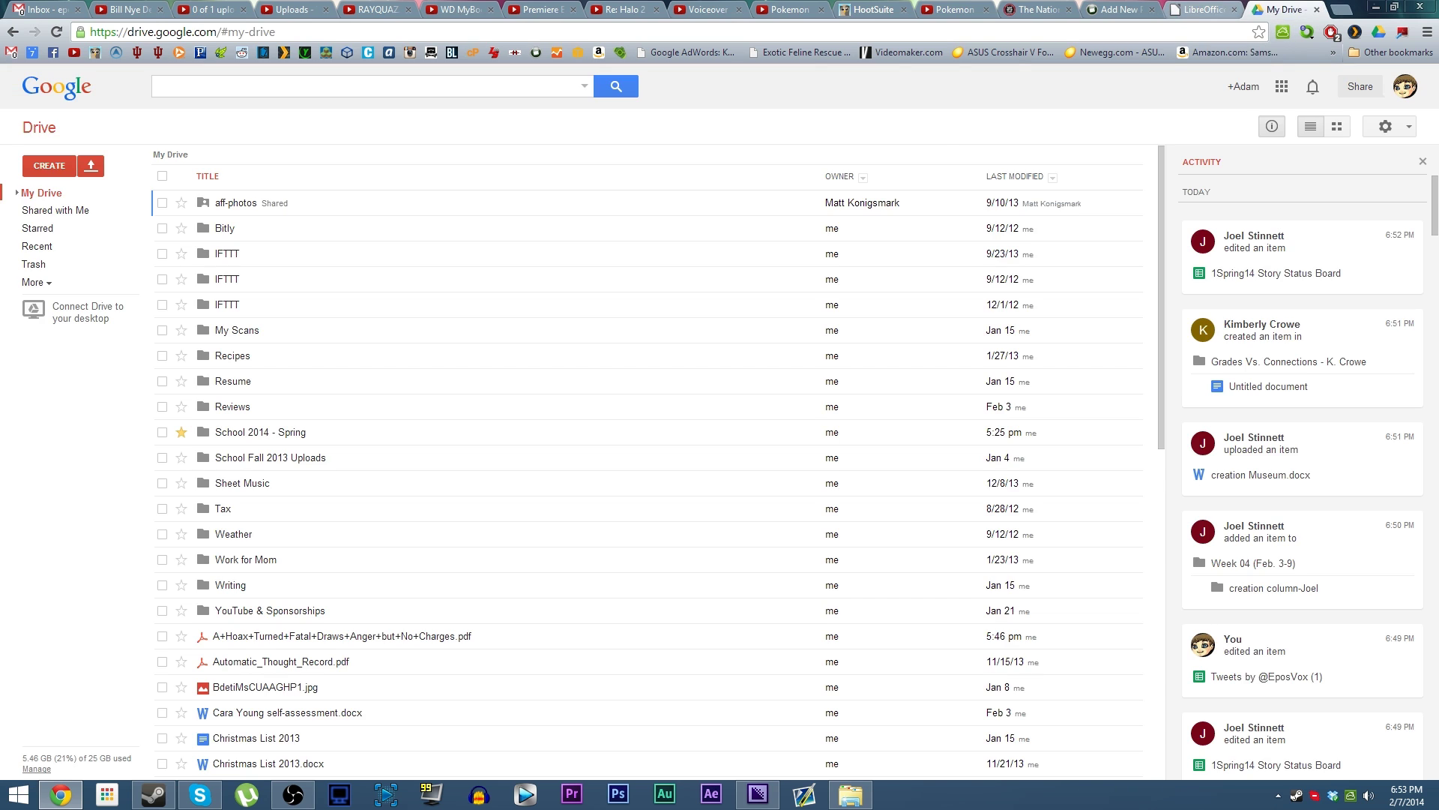
{"action": "key", "text": "ctrl+shift+Tab"}
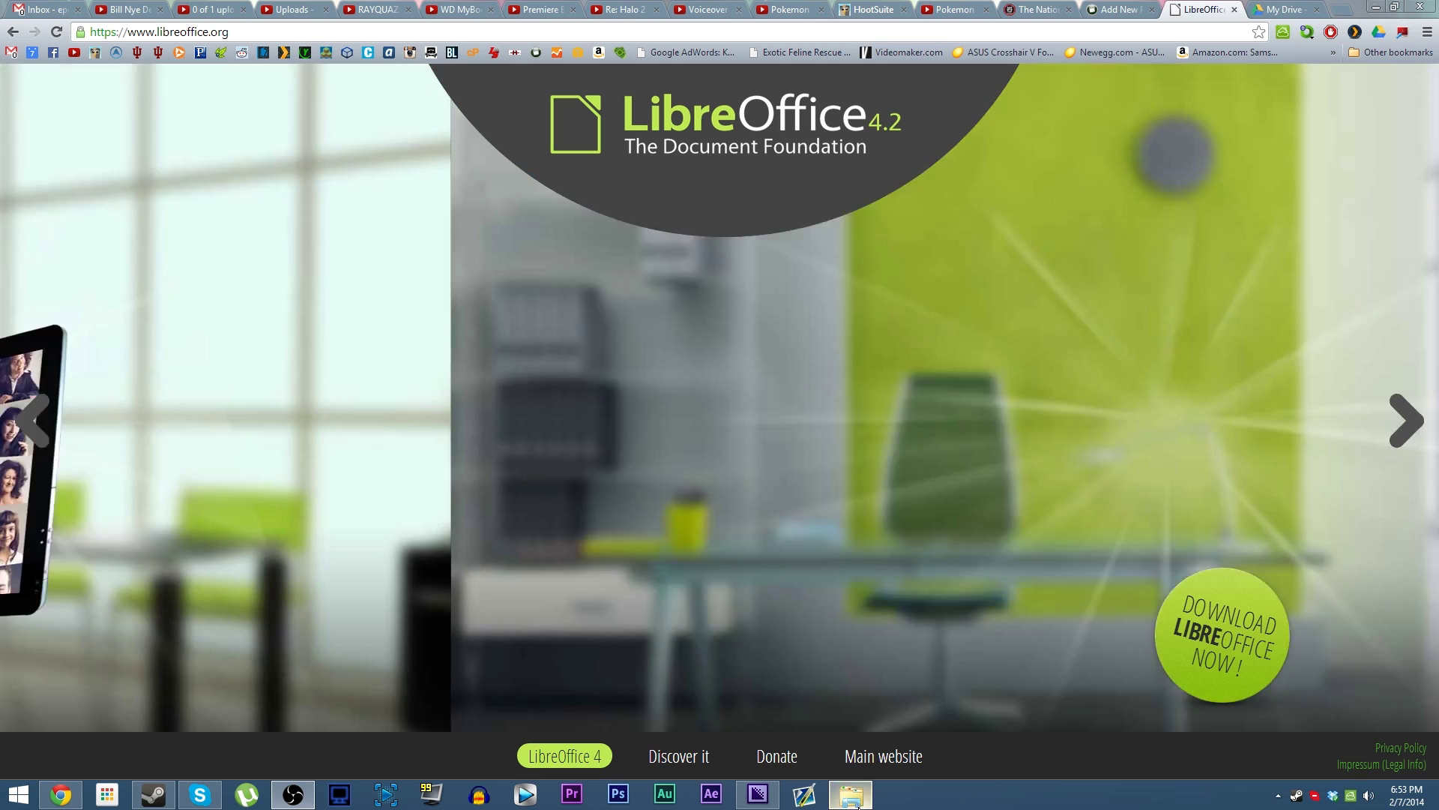
{"action": "left_click", "coordinate": [850, 794]}
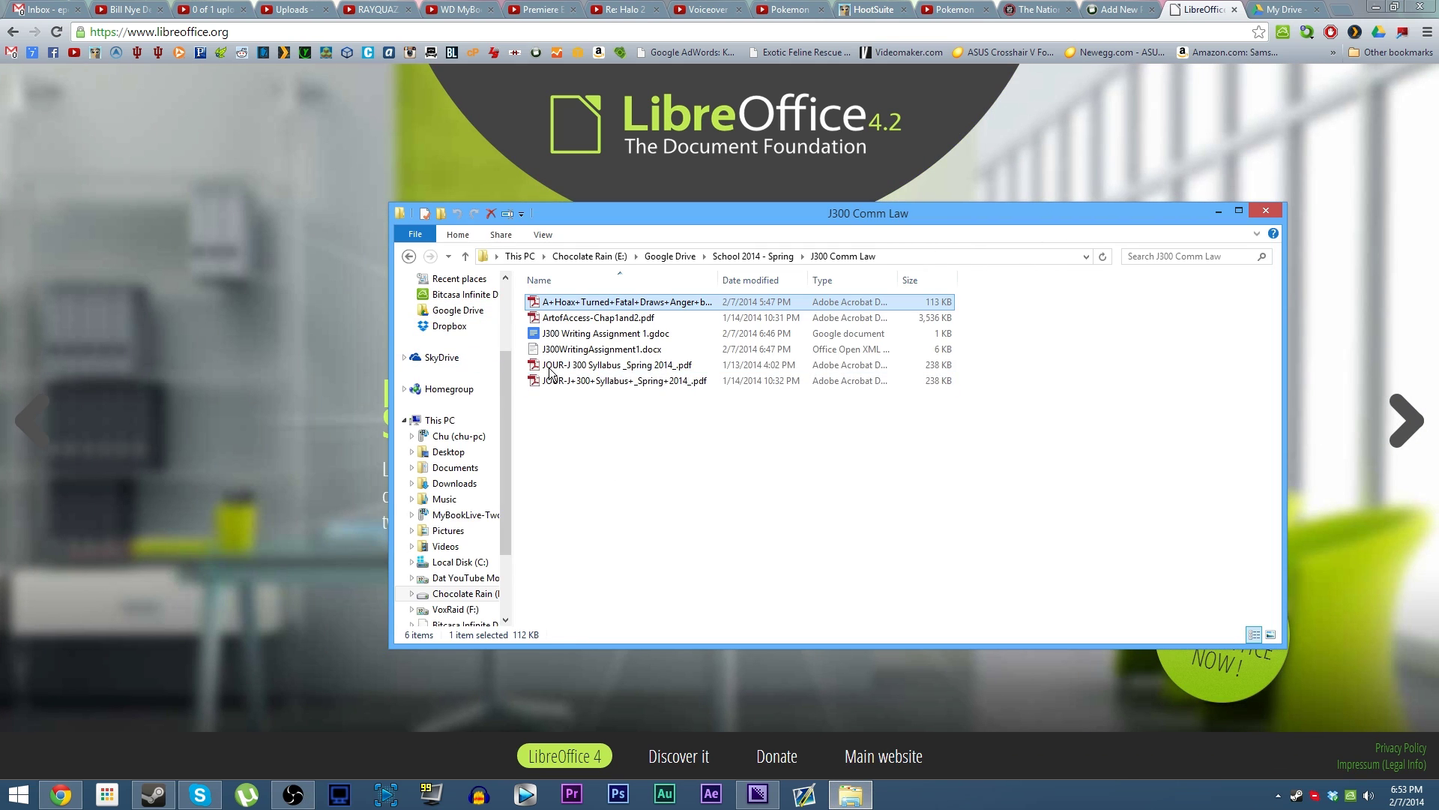
{"action": "left_click", "coordinate": [653, 318]}
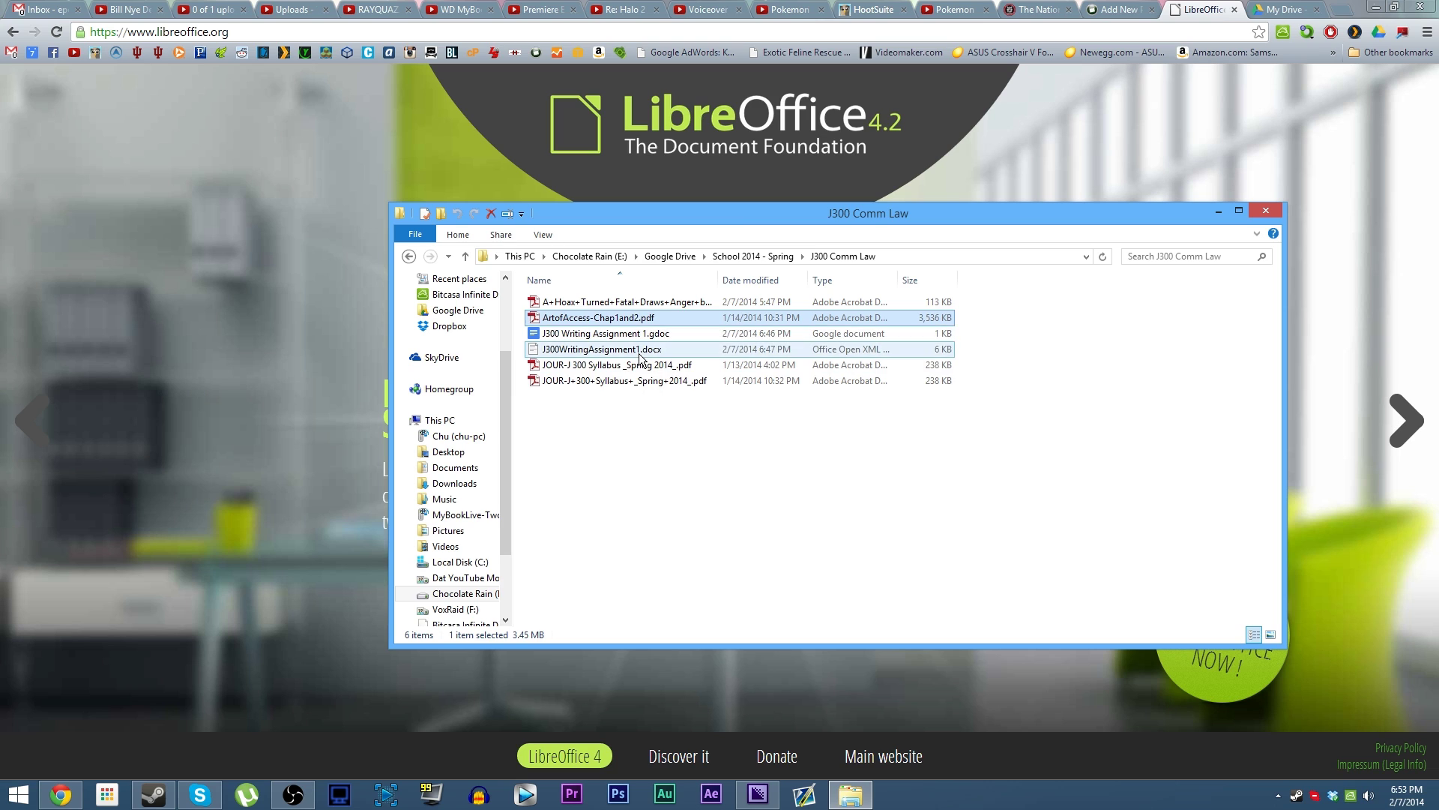
{"action": "left_click", "coordinate": [641, 350]}
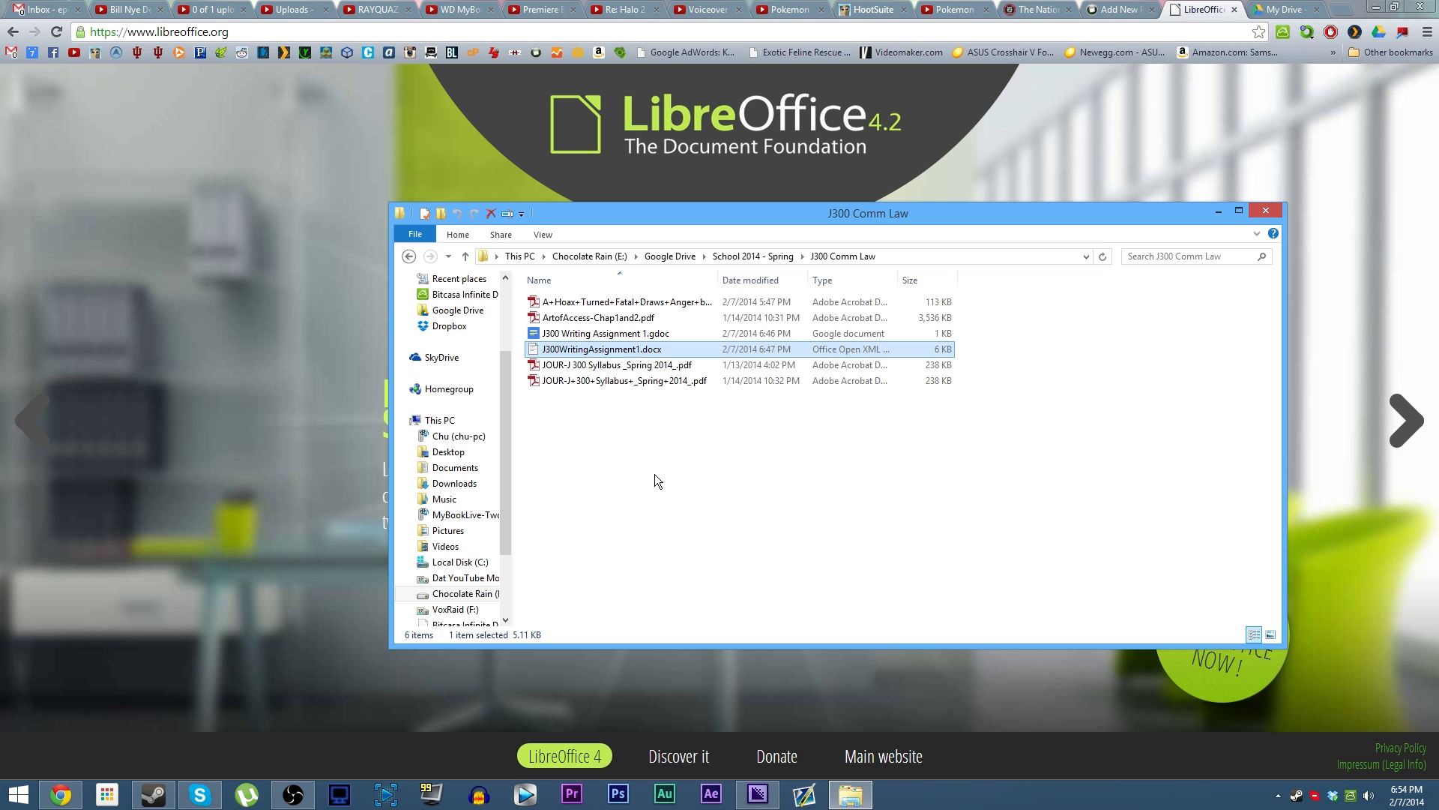
{"action": "left_click", "coordinate": [968, 136]}
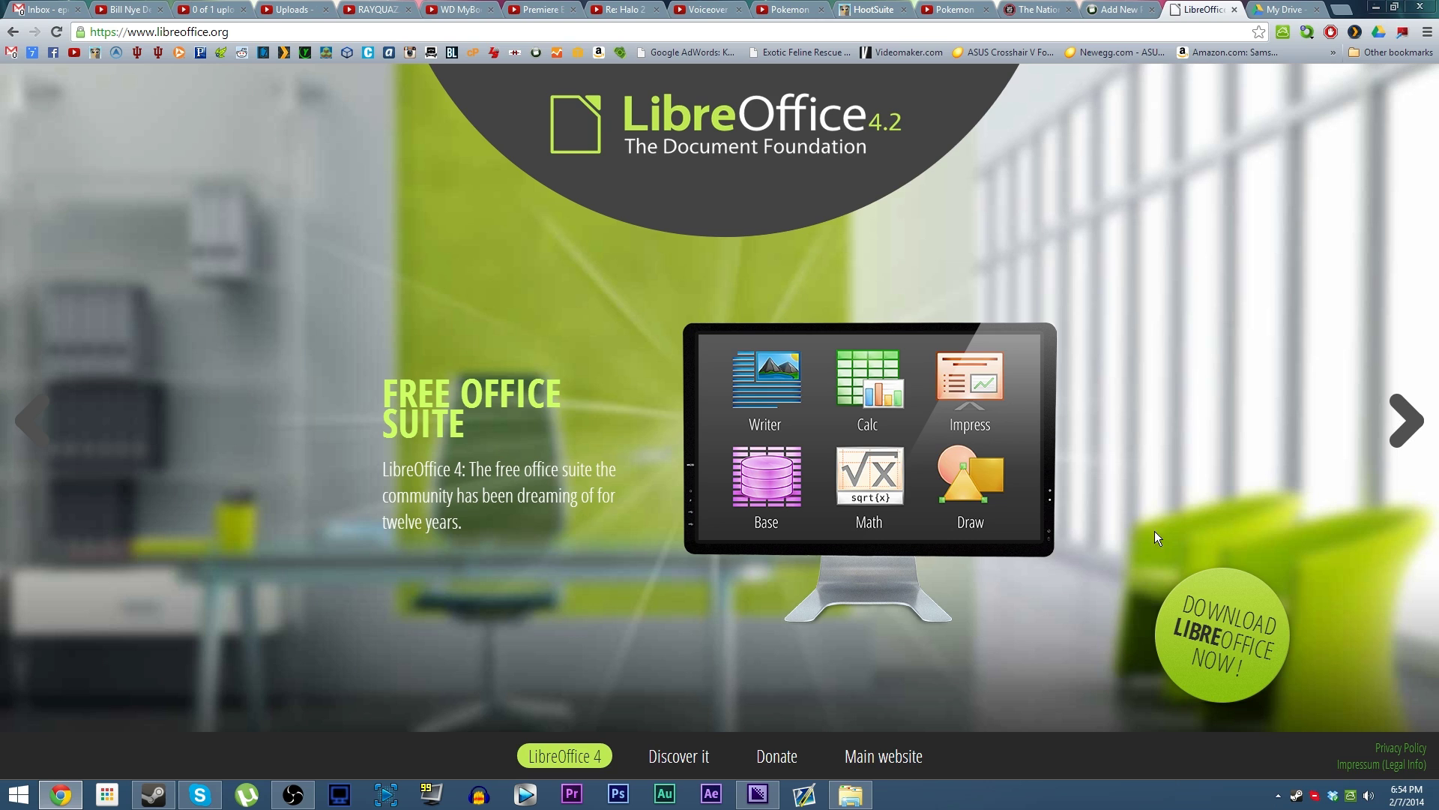
Step: Go to the LibreOffice download page and download the main installer, LibreOffice_4.2.0_Win_x86.msi
{"action": "left_click", "coordinate": [1209, 624]}
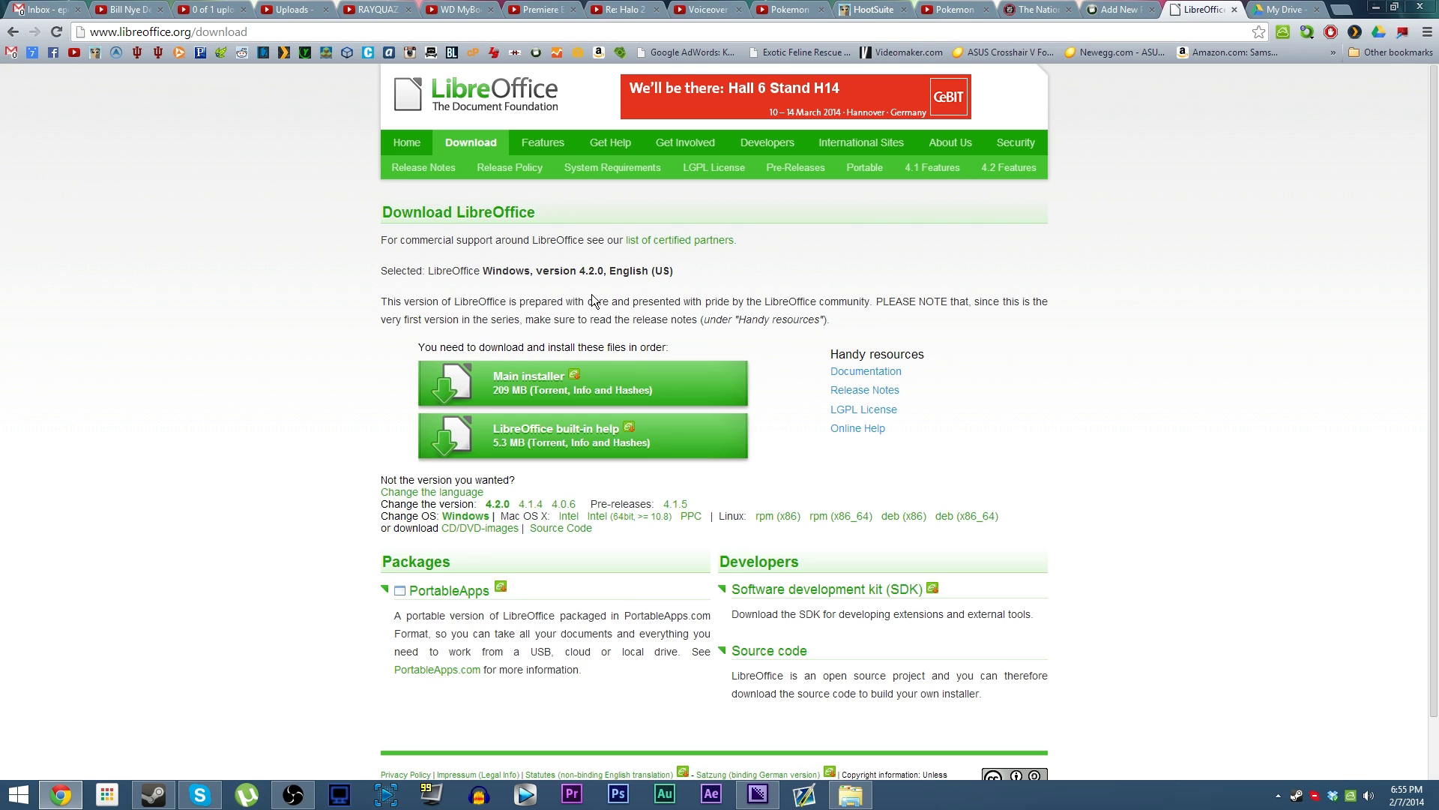
{"action": "left_click", "coordinate": [546, 380]}
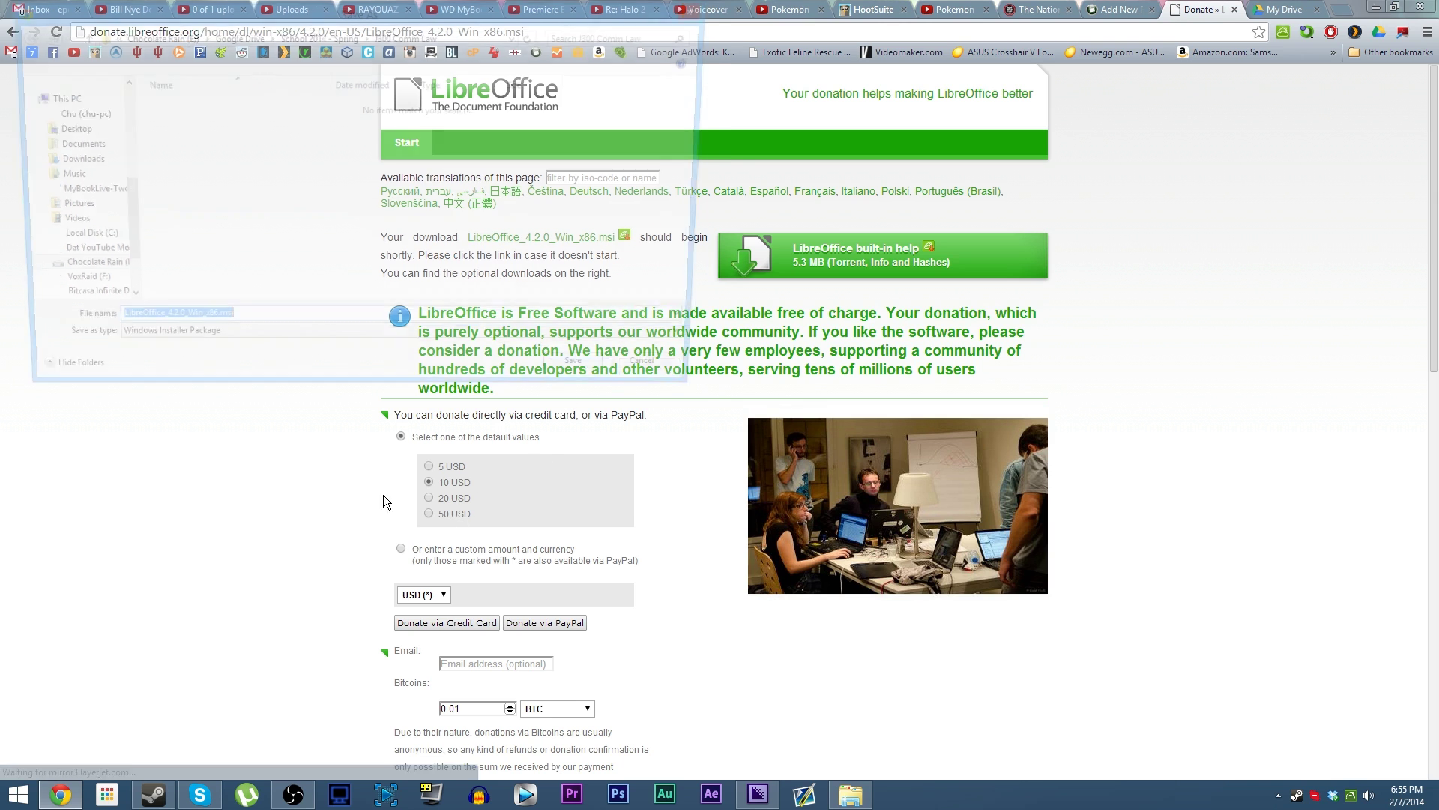
Step: Save LibreOffice_4.2.0_Win_x86.msi into the Downloads folder
{"action": "left_click", "coordinate": [67, 160]}
{"action": "left_click", "coordinate": [592, 380]}
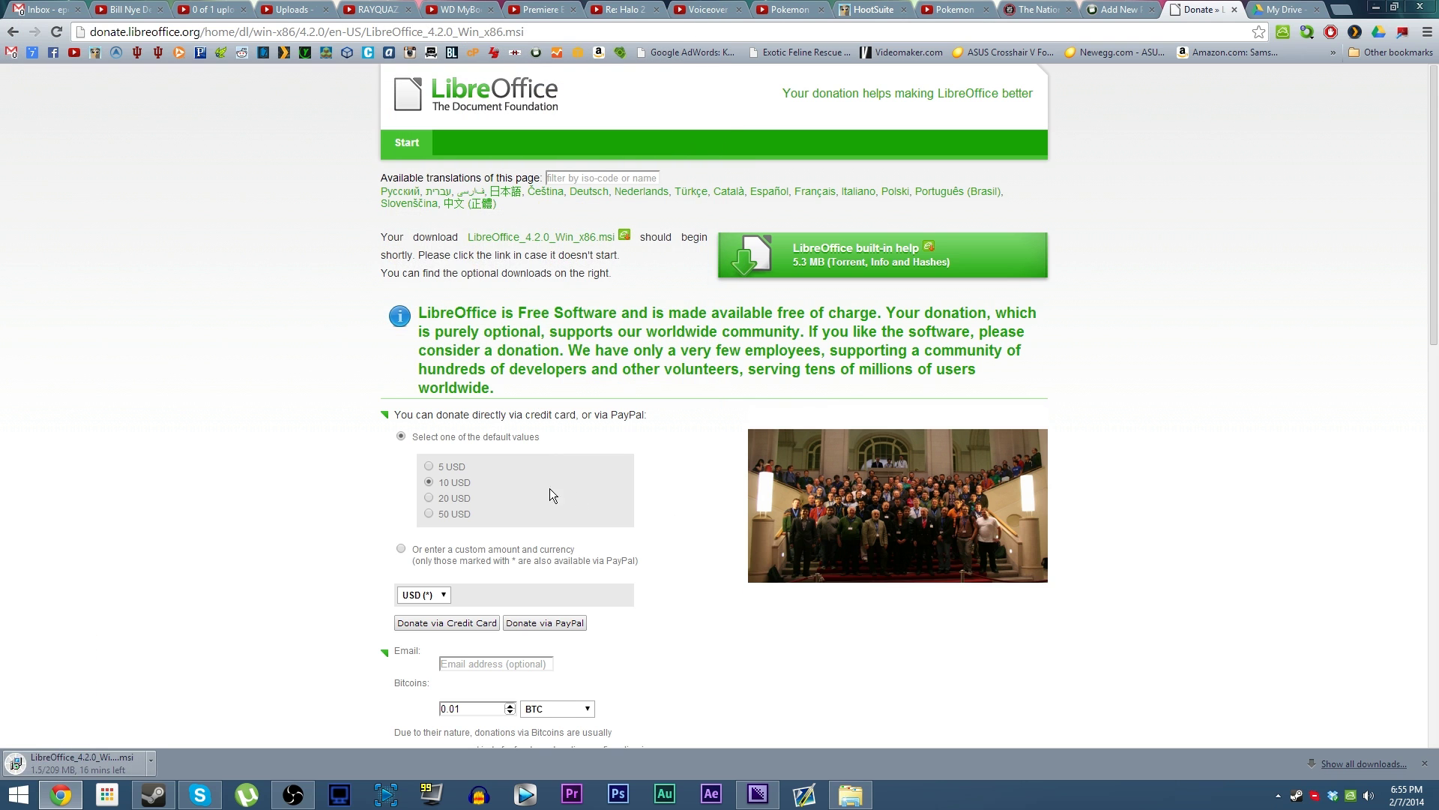
{"action": "scroll", "coordinate": [522, 487], "scroll_direction": "down", "scroll_amount": 2}
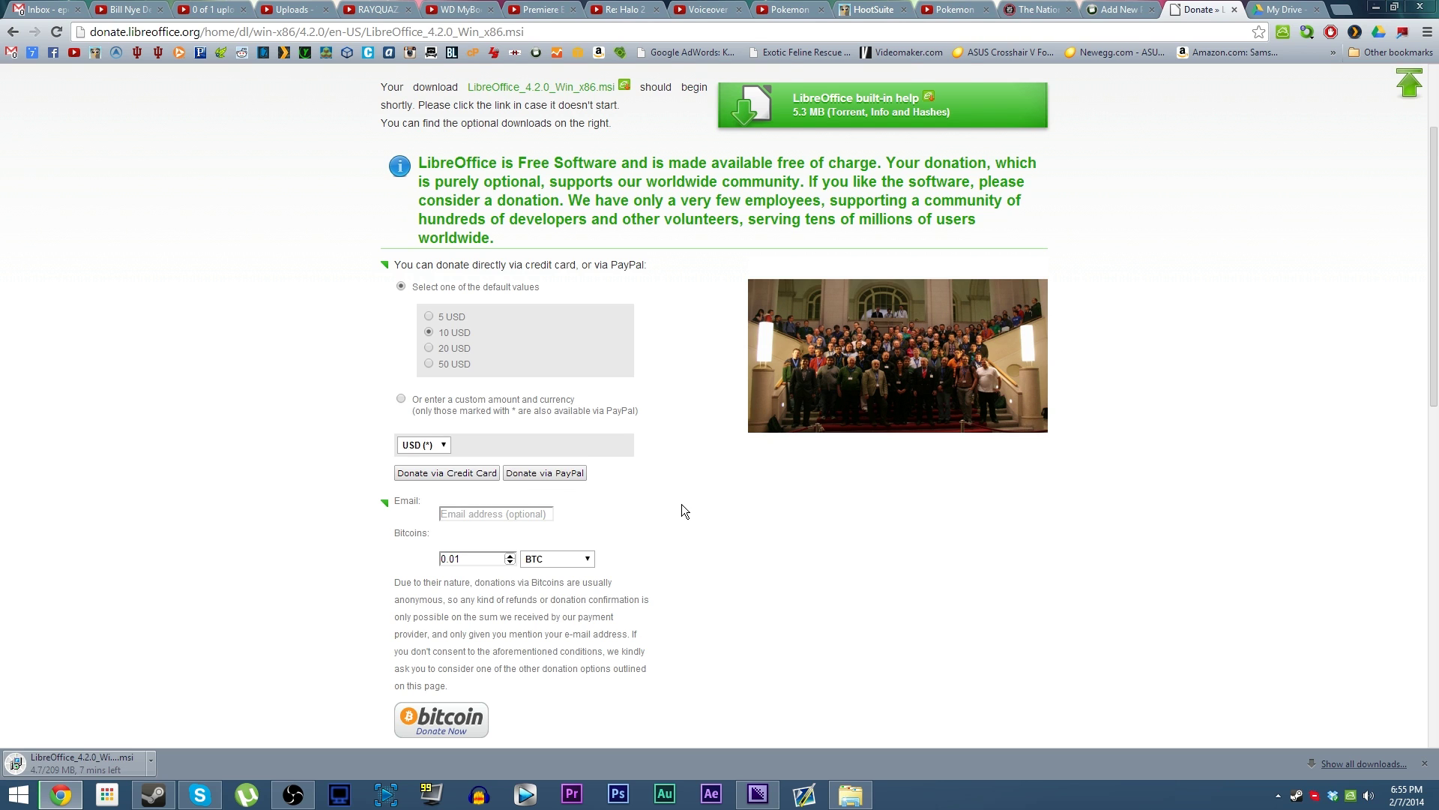
{"action": "scroll", "coordinate": [682, 504], "scroll_direction": "up", "scroll_amount": 2}
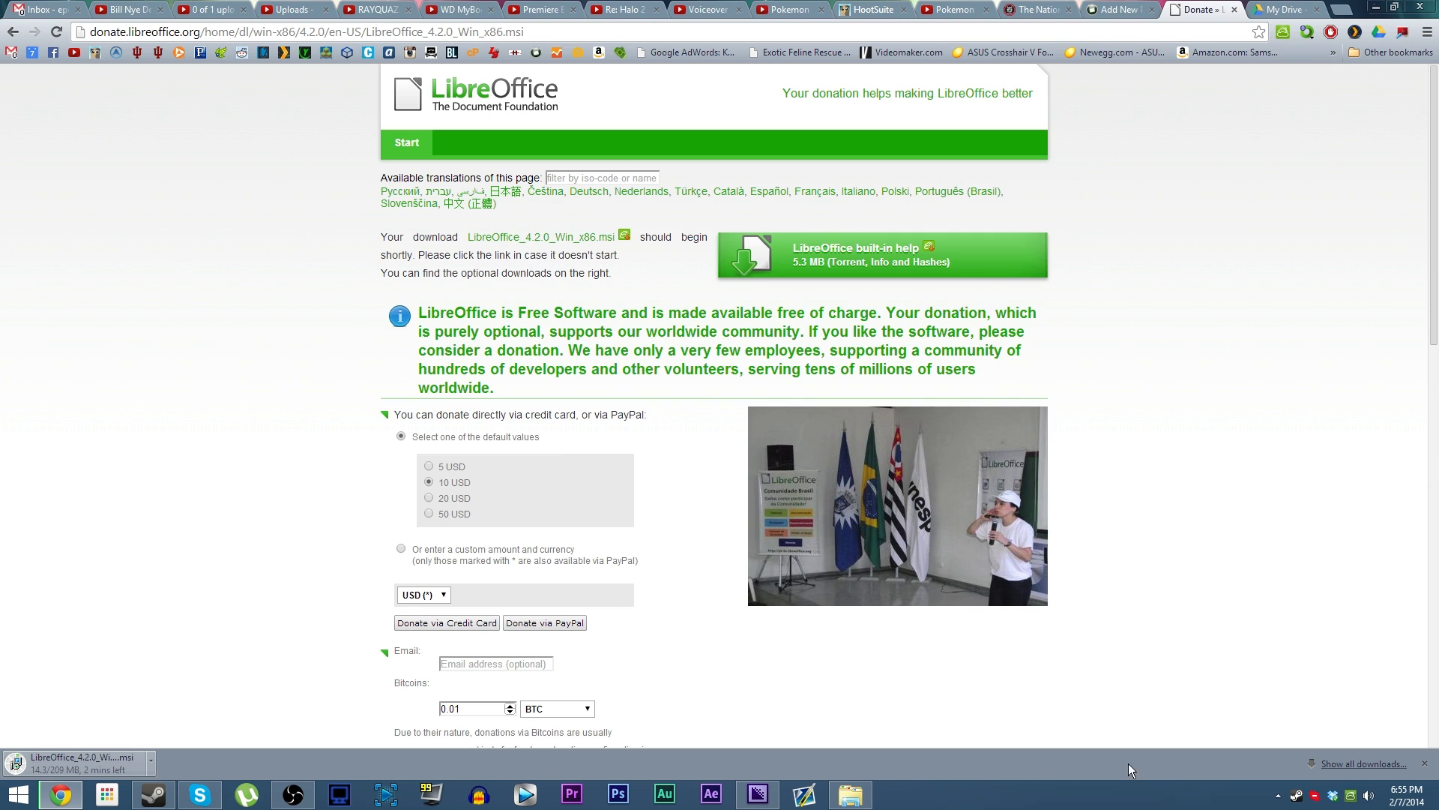
Step: Clear the old downloads list, then run the downloaded installer past the security warning
{"action": "left_click", "coordinate": [1339, 766]}
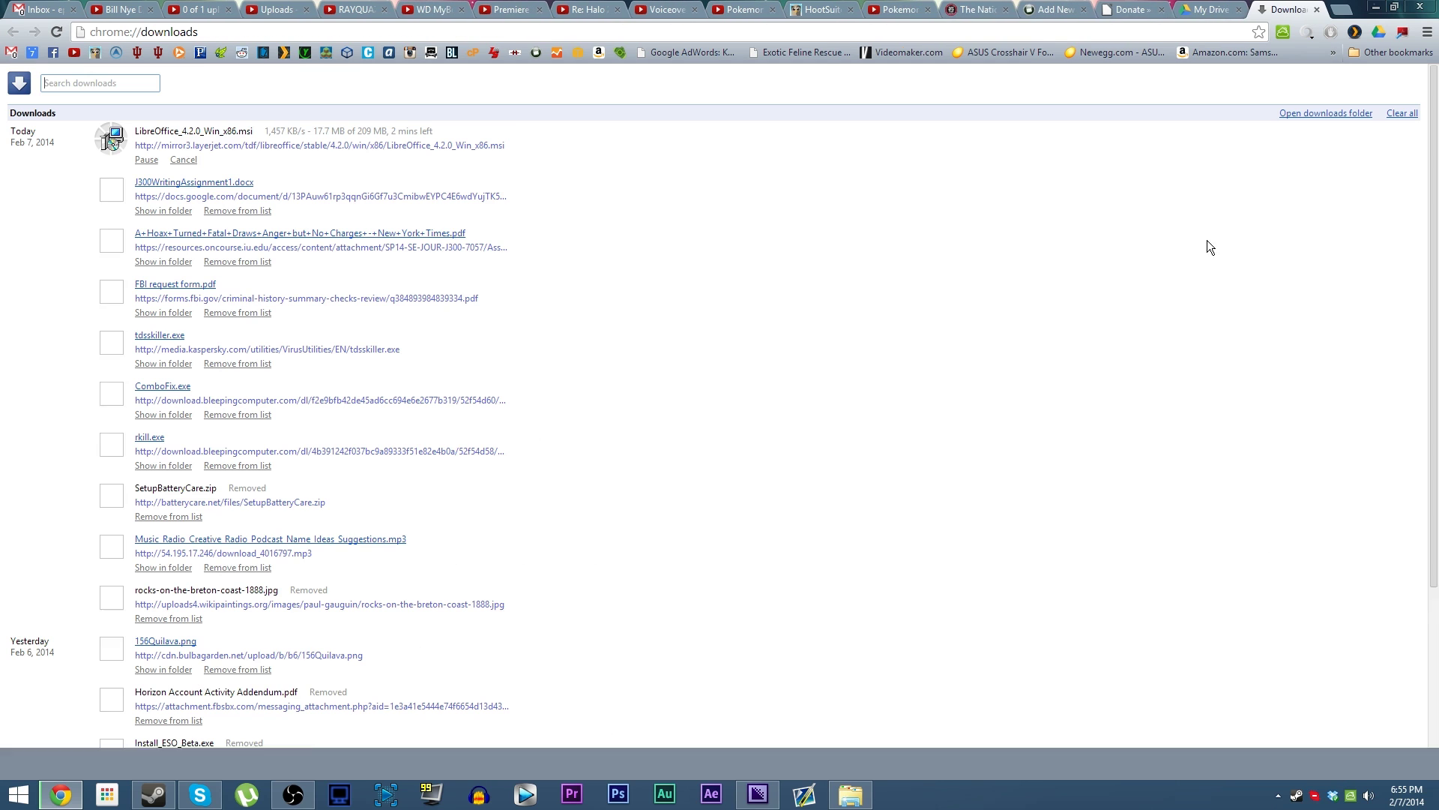
{"action": "left_click", "coordinate": [1402, 114]}
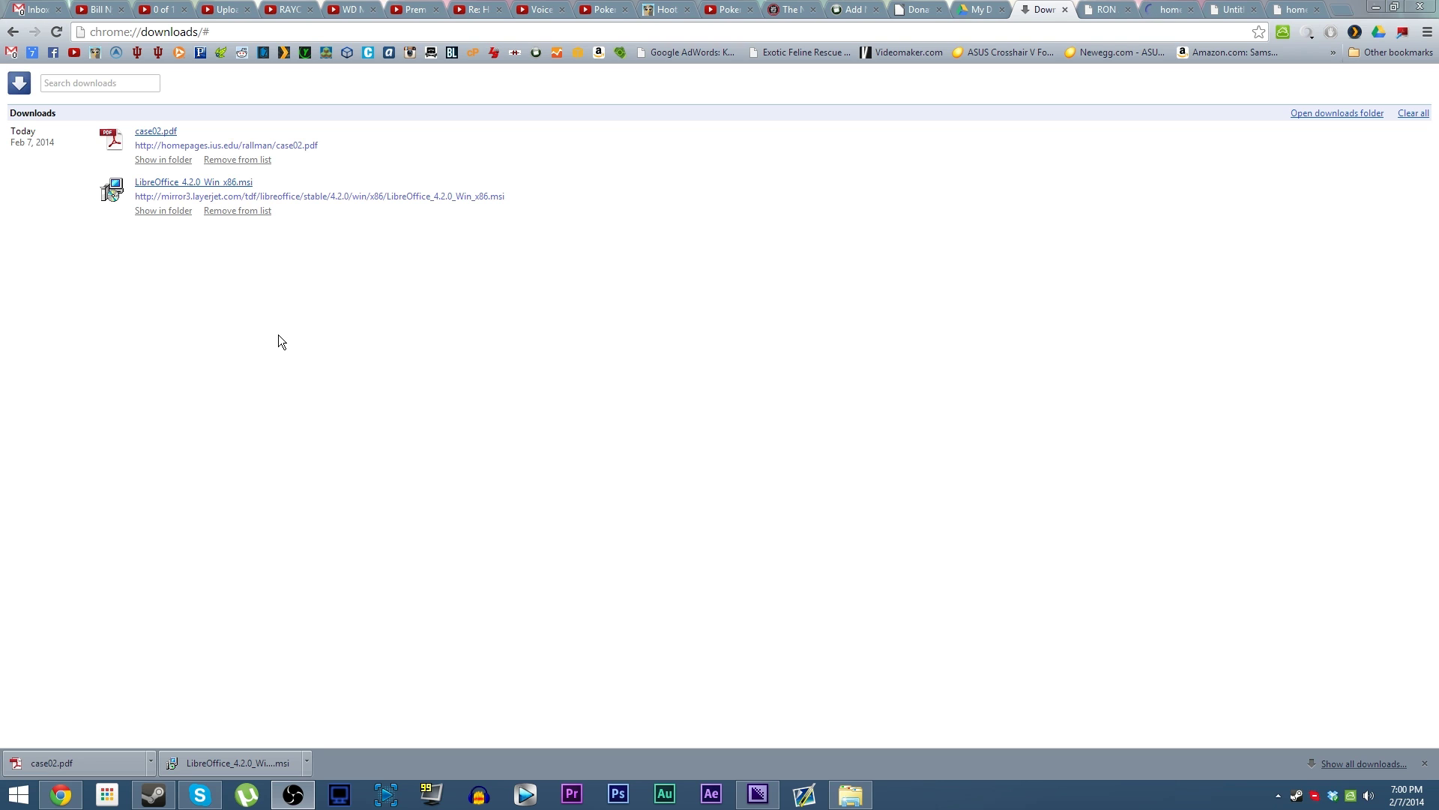
{"action": "left_click", "coordinate": [192, 179]}
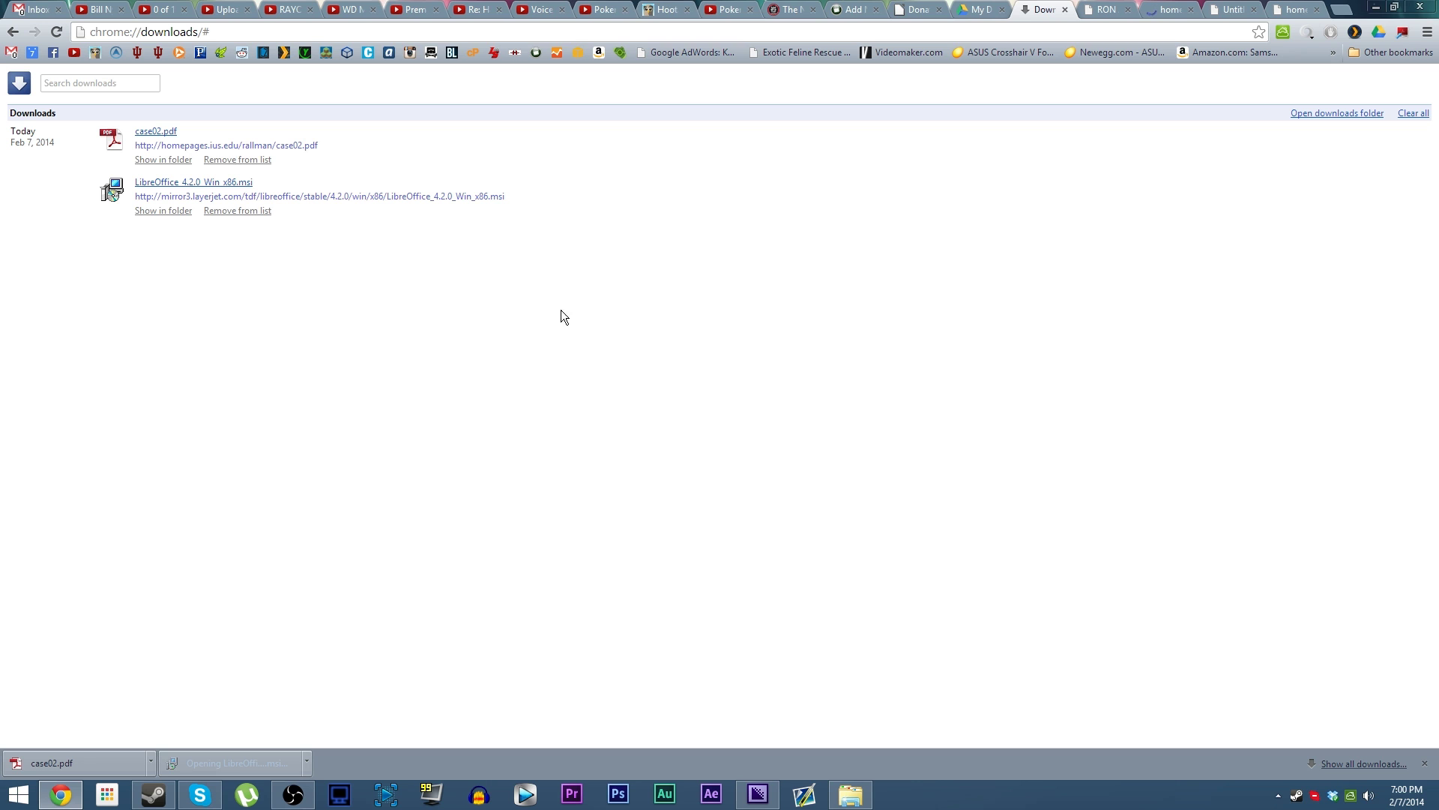
{"action": "left_click", "coordinate": [753, 403]}
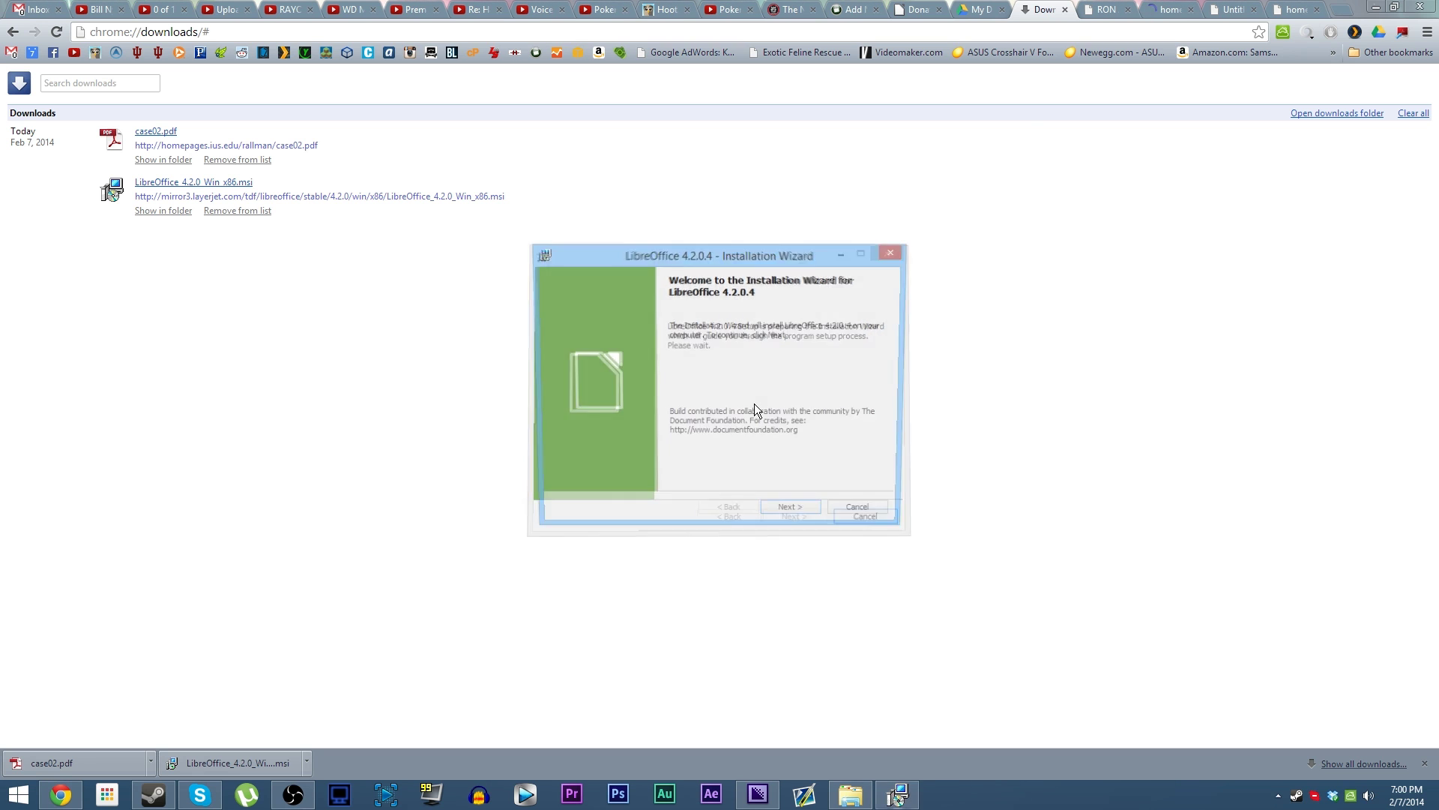
Step: Move past the welcome page and choose a Custom installation
{"action": "left_click", "coordinate": [789, 518]}
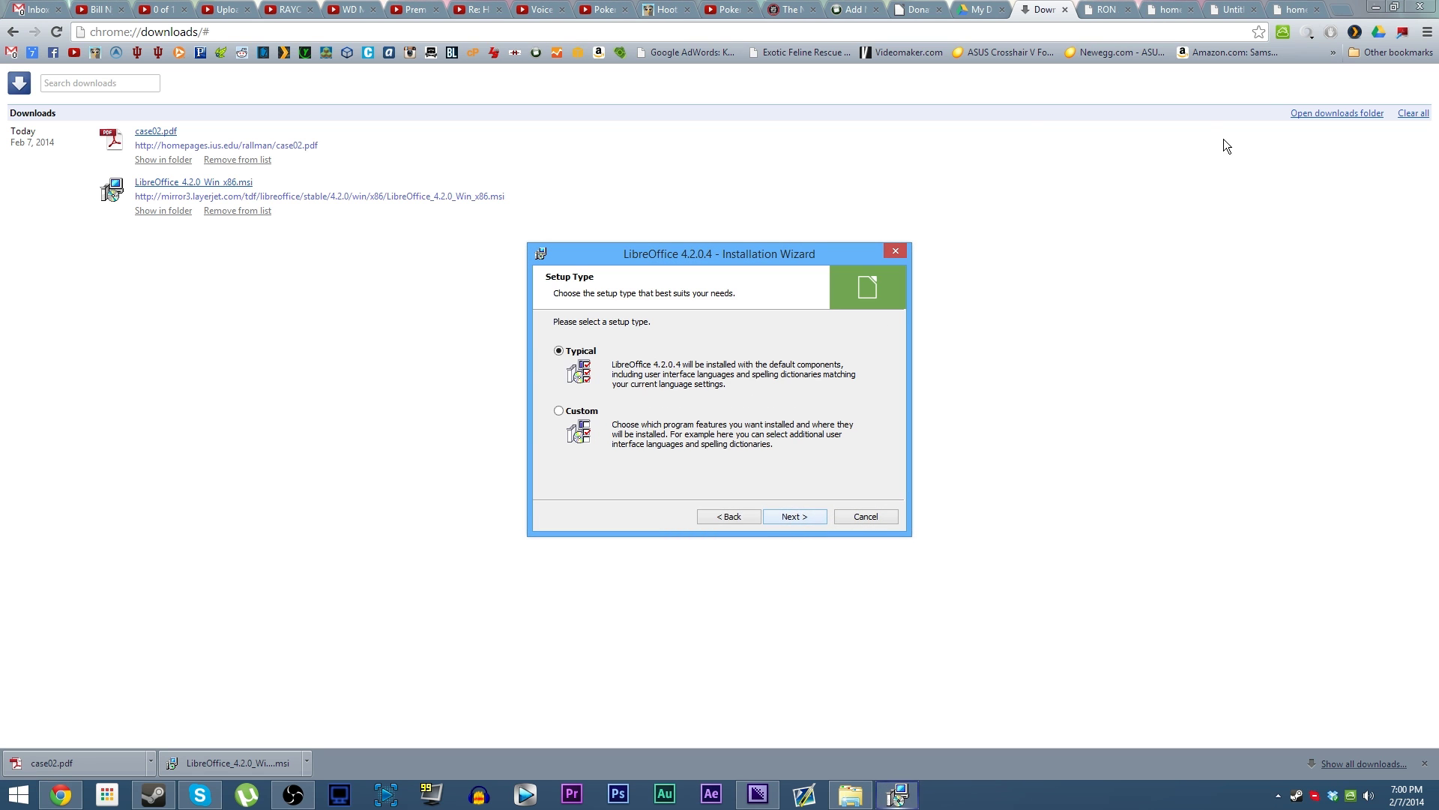
{"action": "left_click", "coordinate": [1419, 7]}
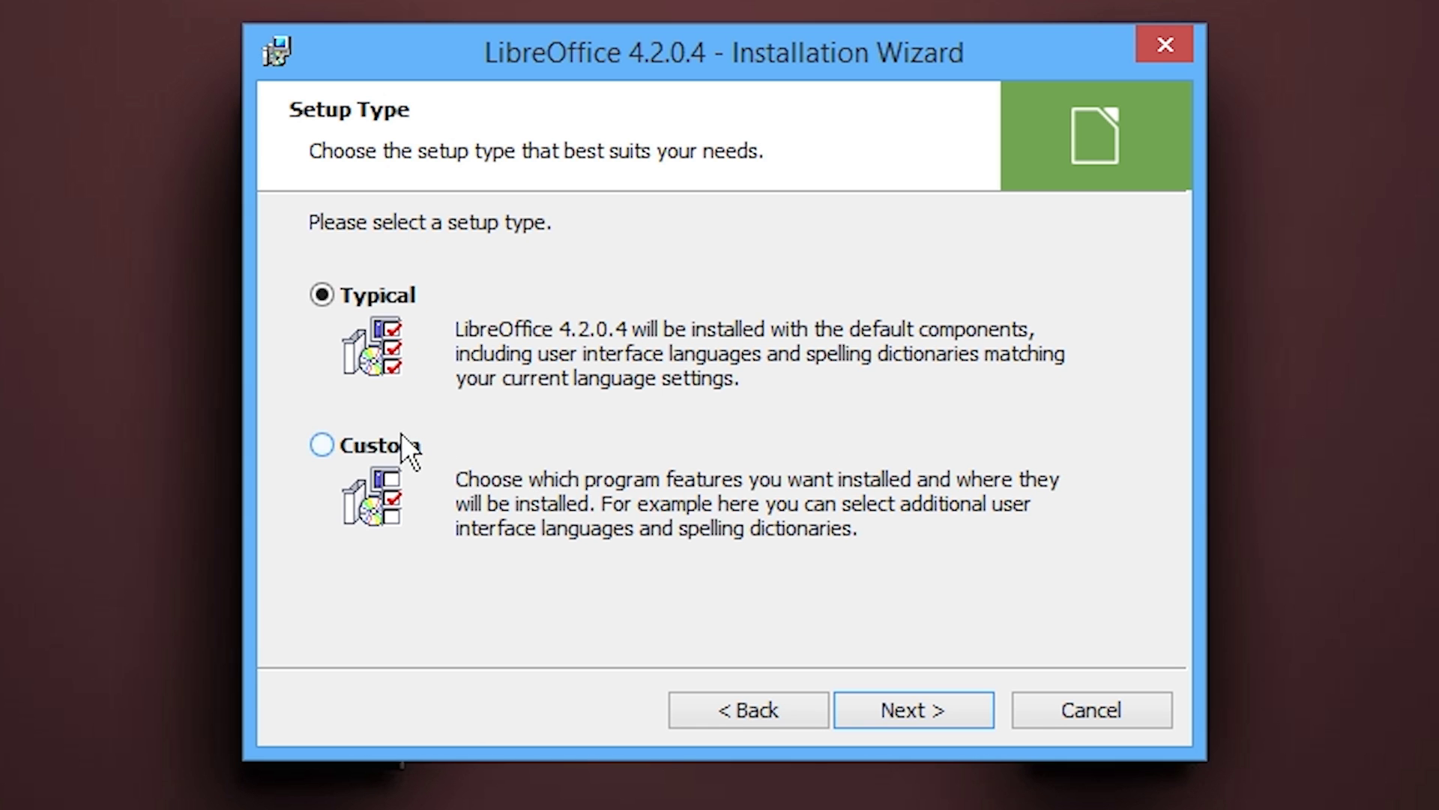
{"action": "left_click", "coordinate": [401, 436]}
{"action": "left_click", "coordinate": [875, 705]}
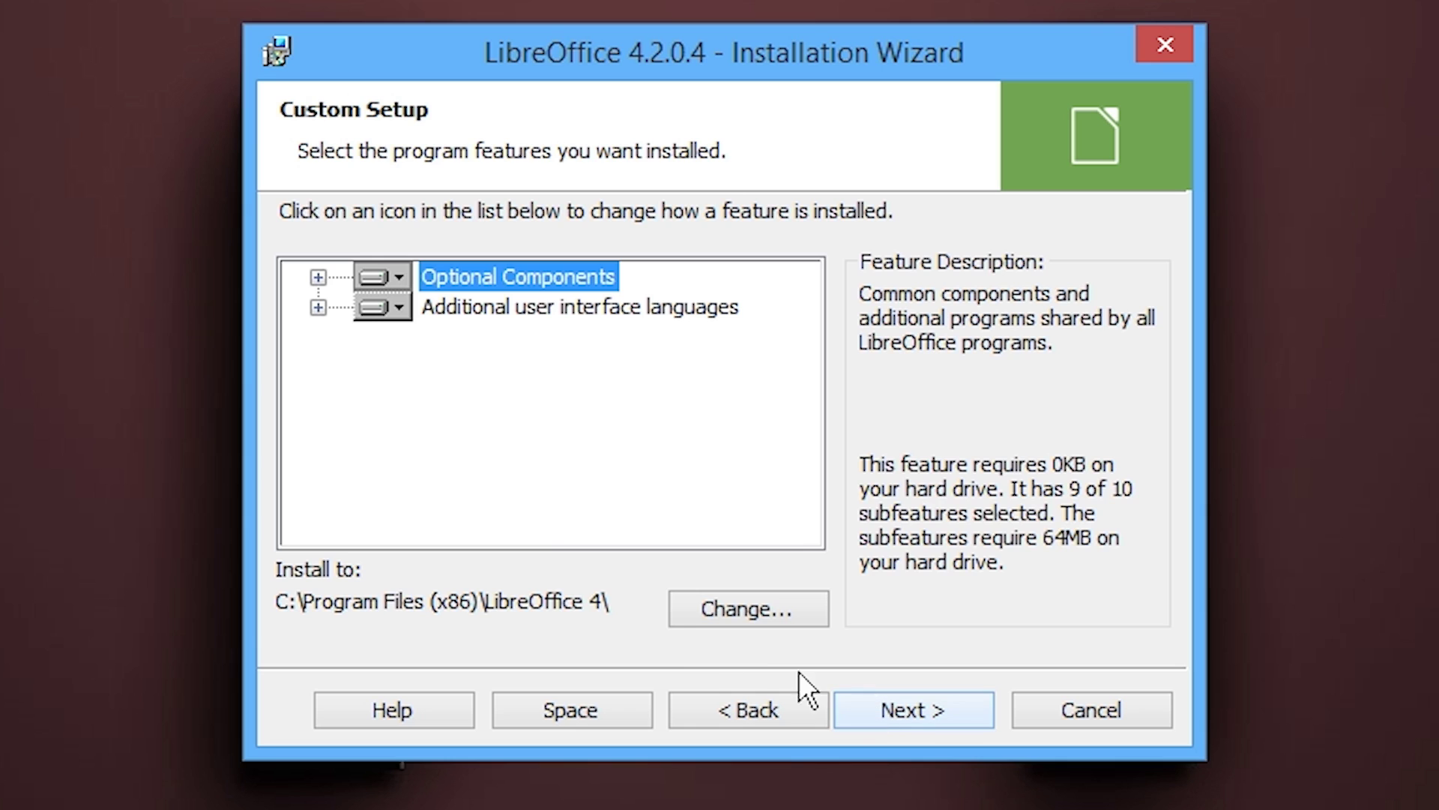
Step: Set Dictionaries (with all subfeatures) and ActiveX Control under Optional Components to install
{"action": "left_click", "coordinate": [318, 276]}
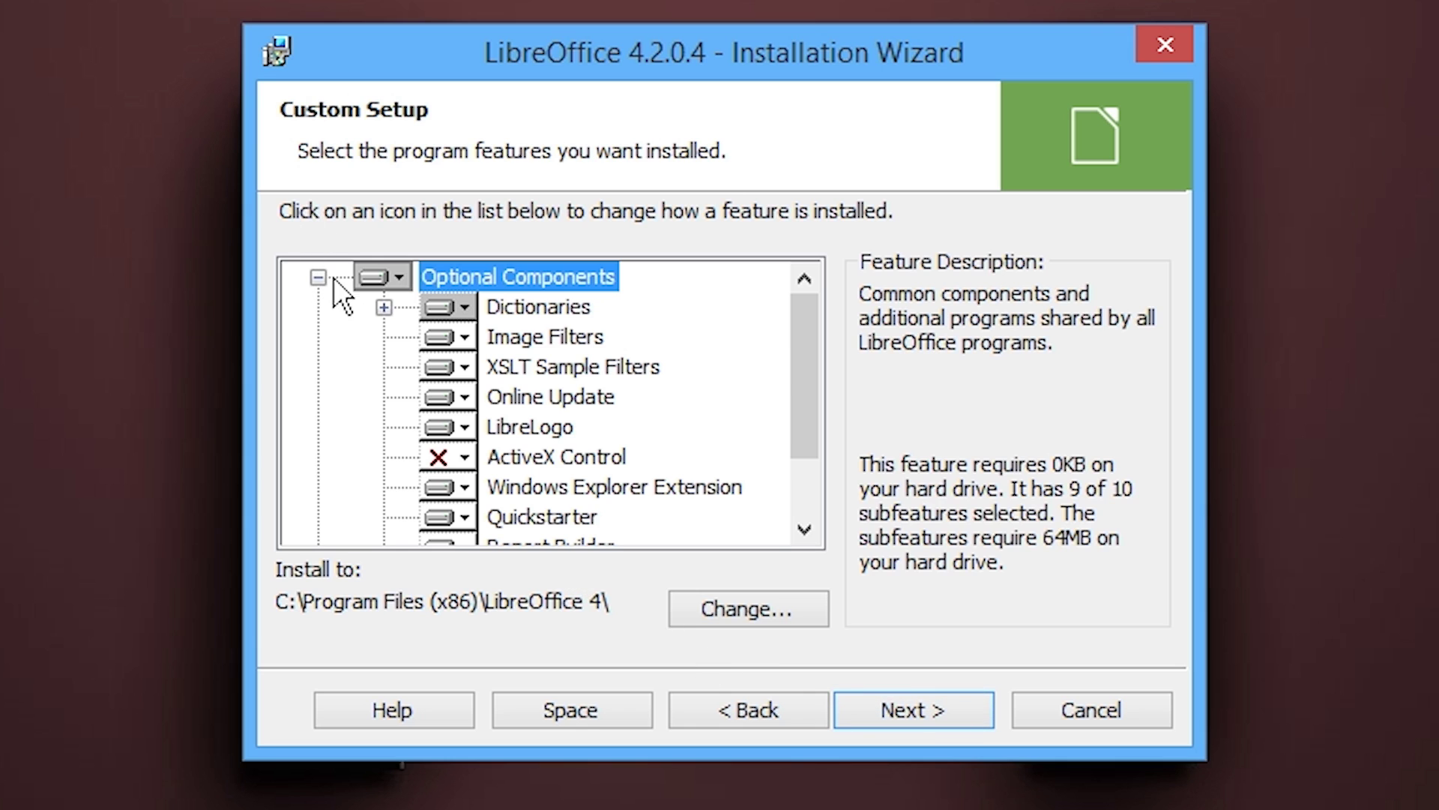
{"action": "left_click", "coordinate": [450, 314]}
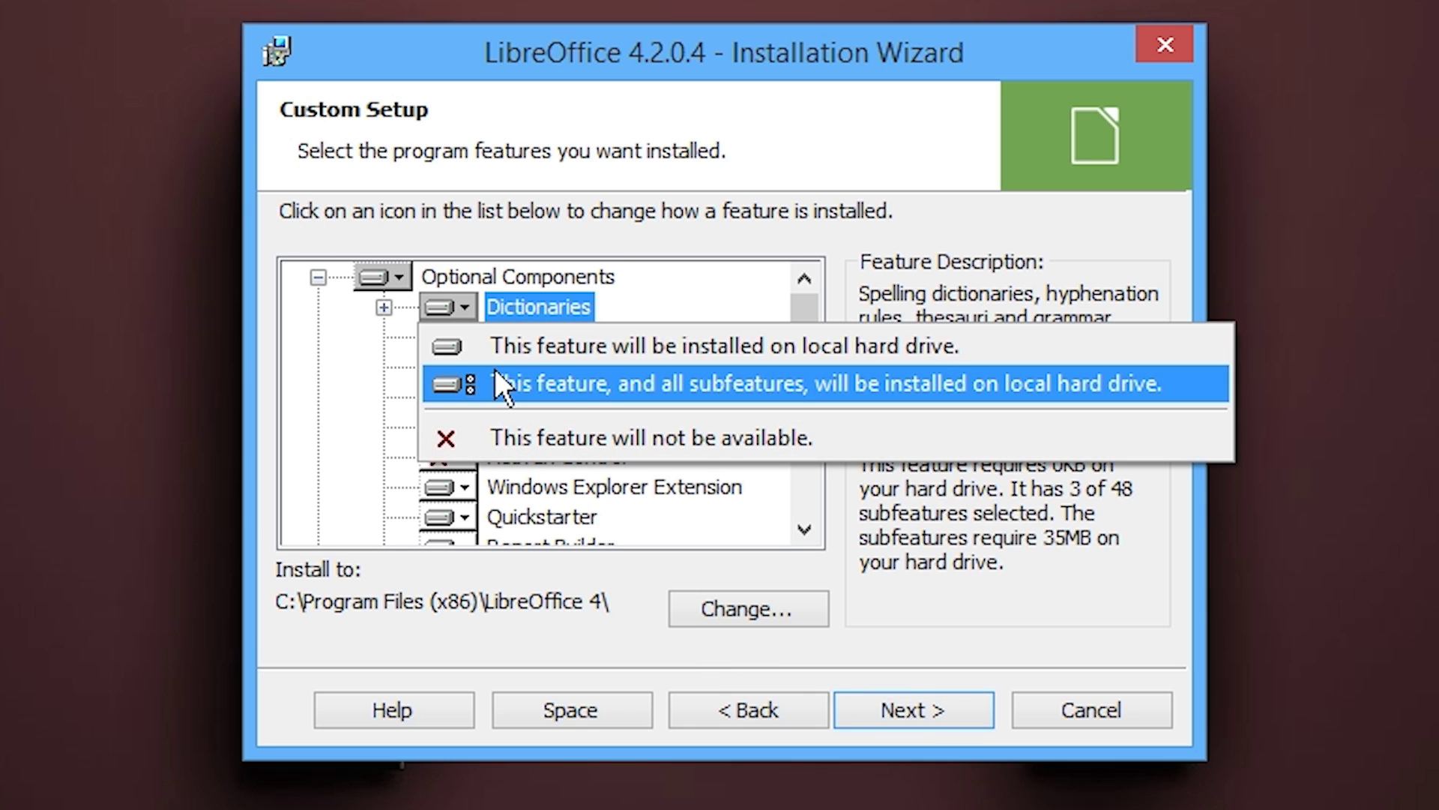
{"action": "left_click", "coordinate": [495, 370]}
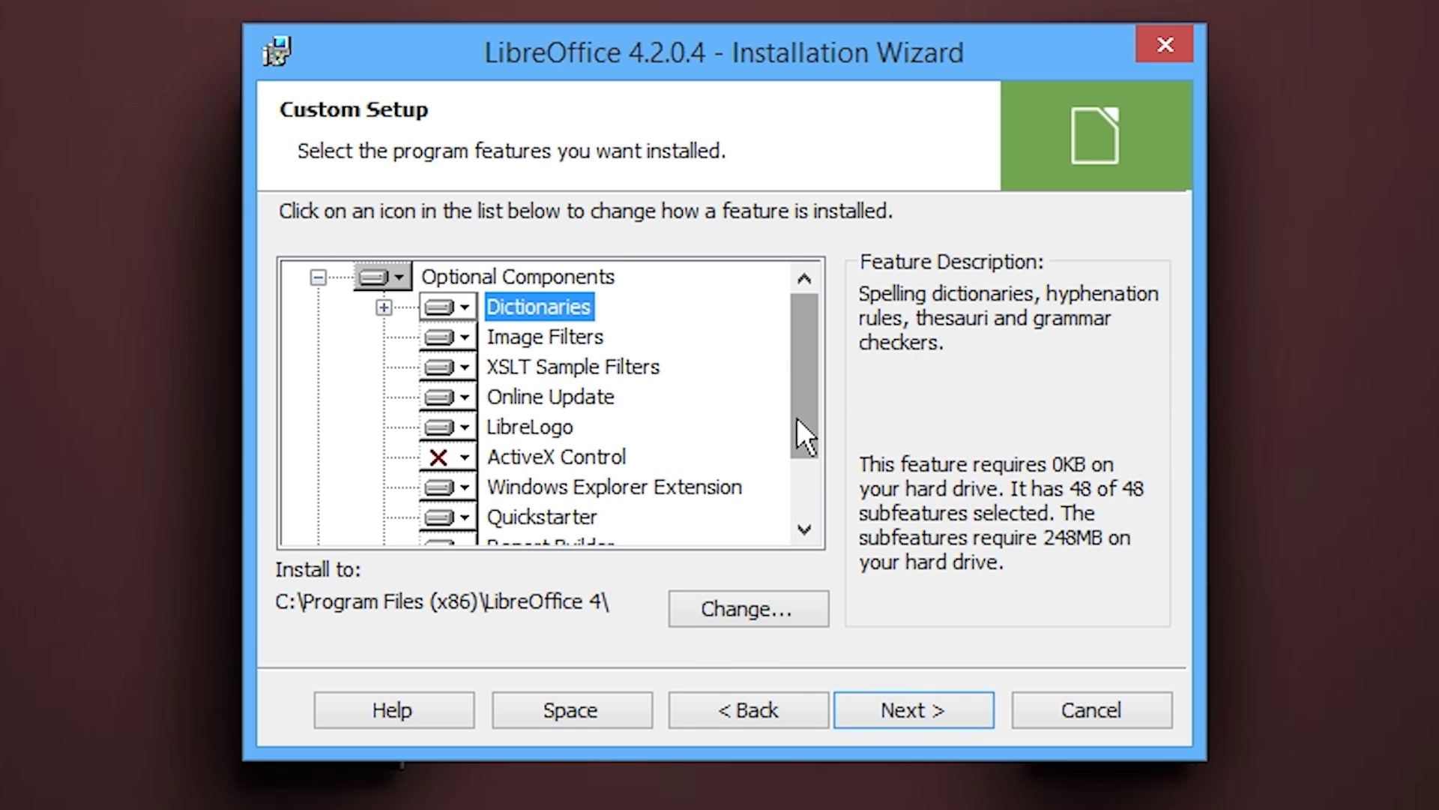
{"action": "left_click_drag", "start_coordinate": [798, 416], "coordinate": [792, 460]}
{"action": "left_click", "coordinate": [453, 398]}
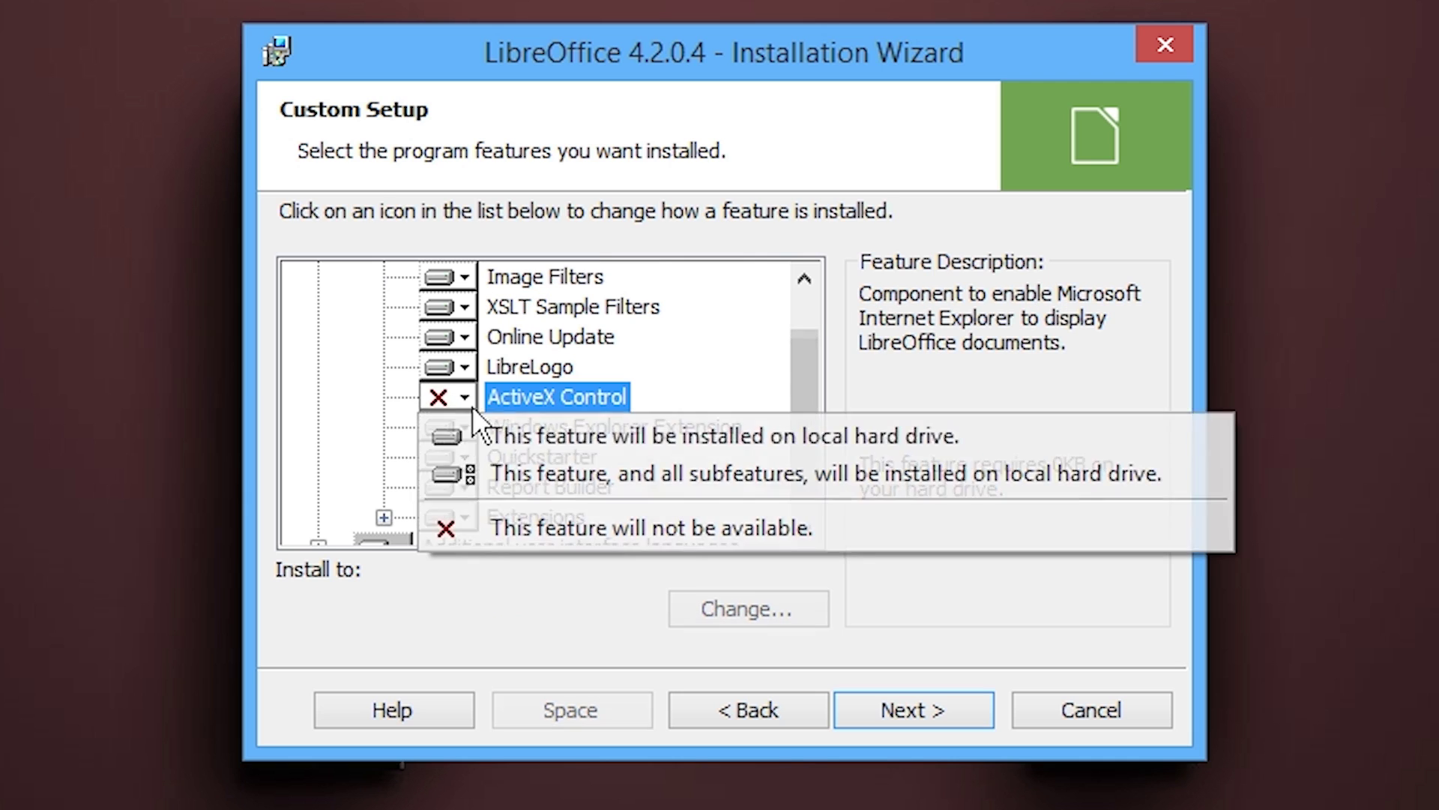
{"action": "left_click", "coordinate": [675, 470]}
{"action": "left_click_drag", "start_coordinate": [810, 402], "coordinate": [813, 439]}
Step: Add Spanish and Japanese user interface languages and continue to the File Type page
{"action": "left_click", "coordinate": [408, 517]}
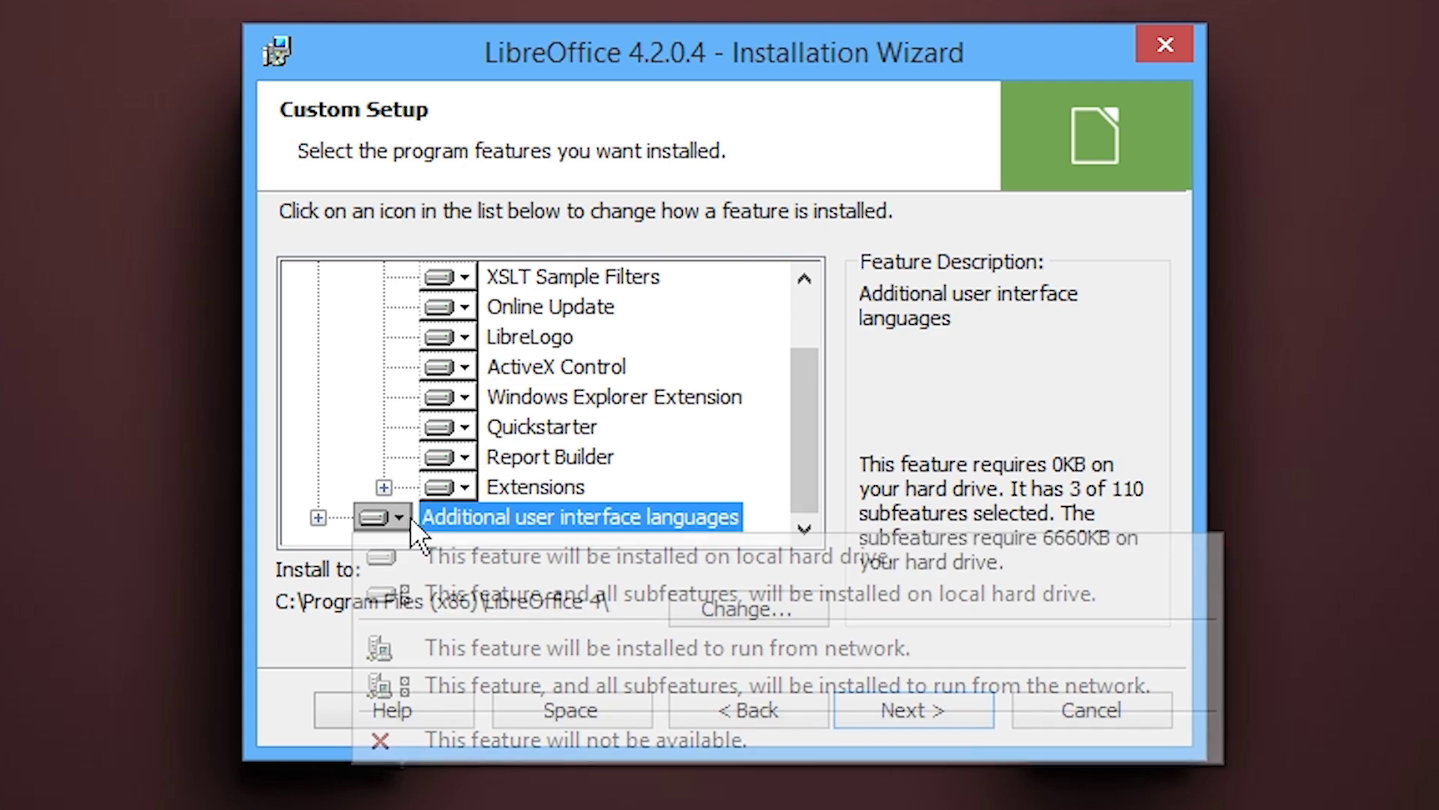
{"action": "left_click", "coordinate": [279, 515]}
{"action": "left_click", "coordinate": [317, 518]}
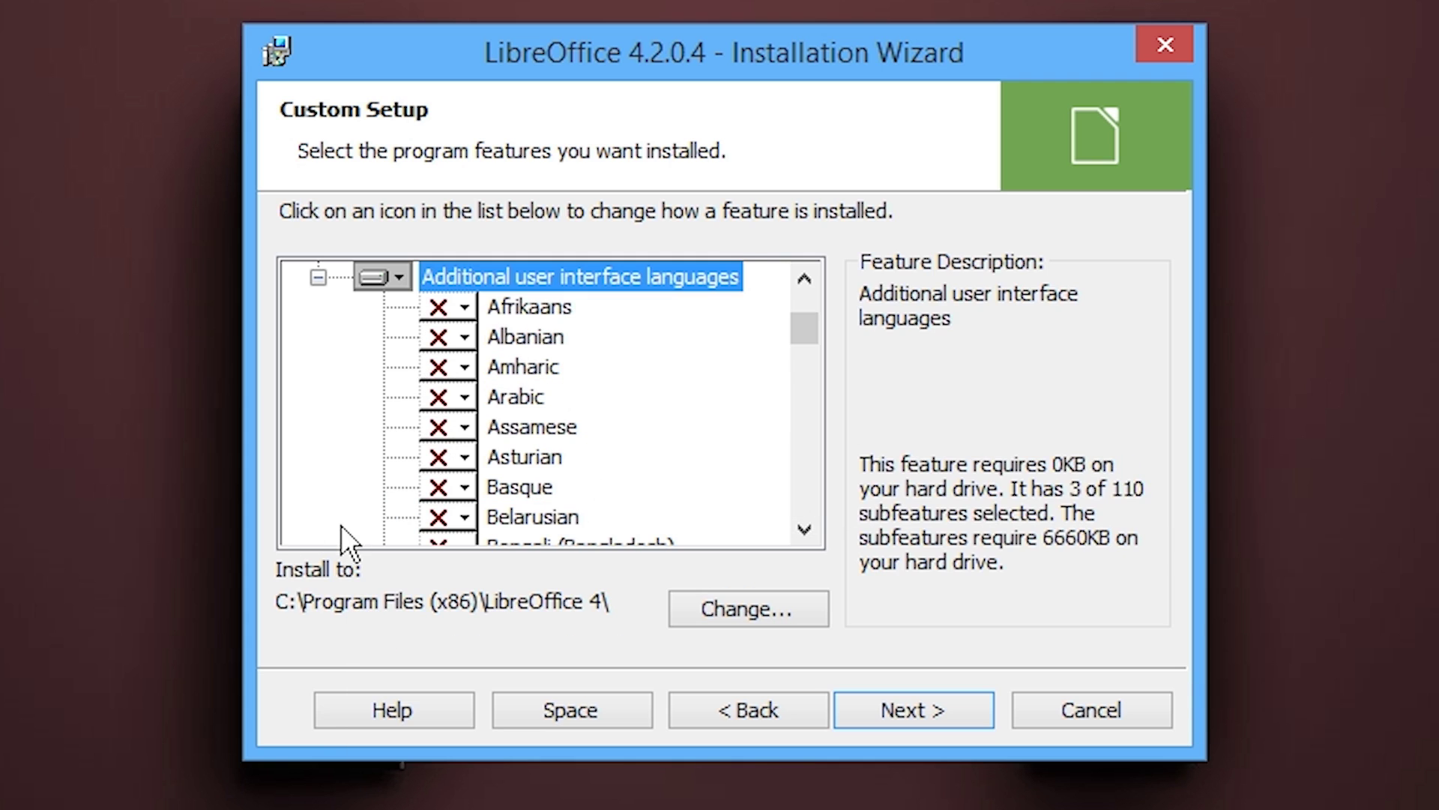
{"action": "left_click_drag", "start_coordinate": [804, 322], "coordinate": [817, 479]}
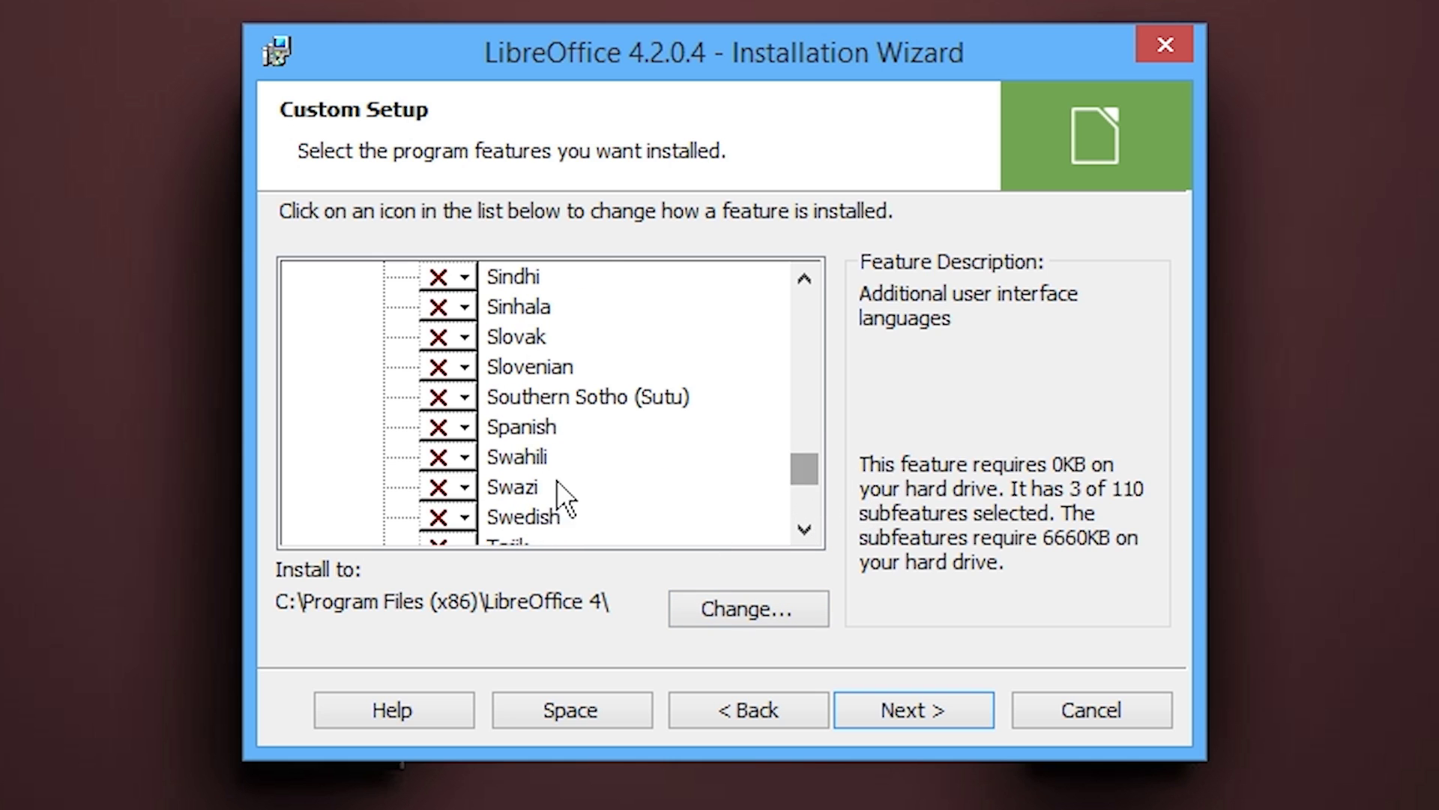
{"action": "left_click", "coordinate": [467, 427]}
{"action": "left_click", "coordinate": [520, 480]}
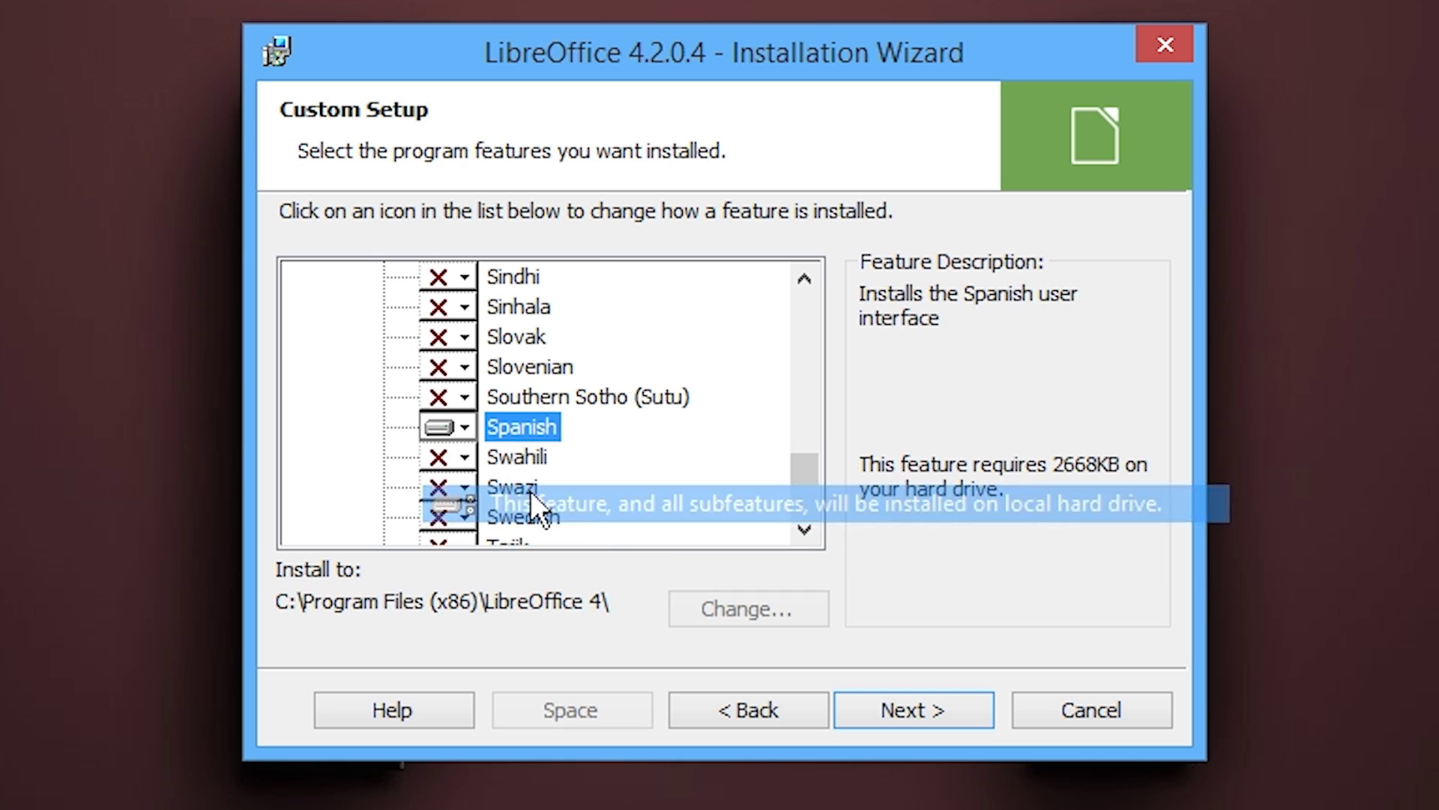
{"action": "left_click_drag", "start_coordinate": [801, 471], "coordinate": [802, 402]}
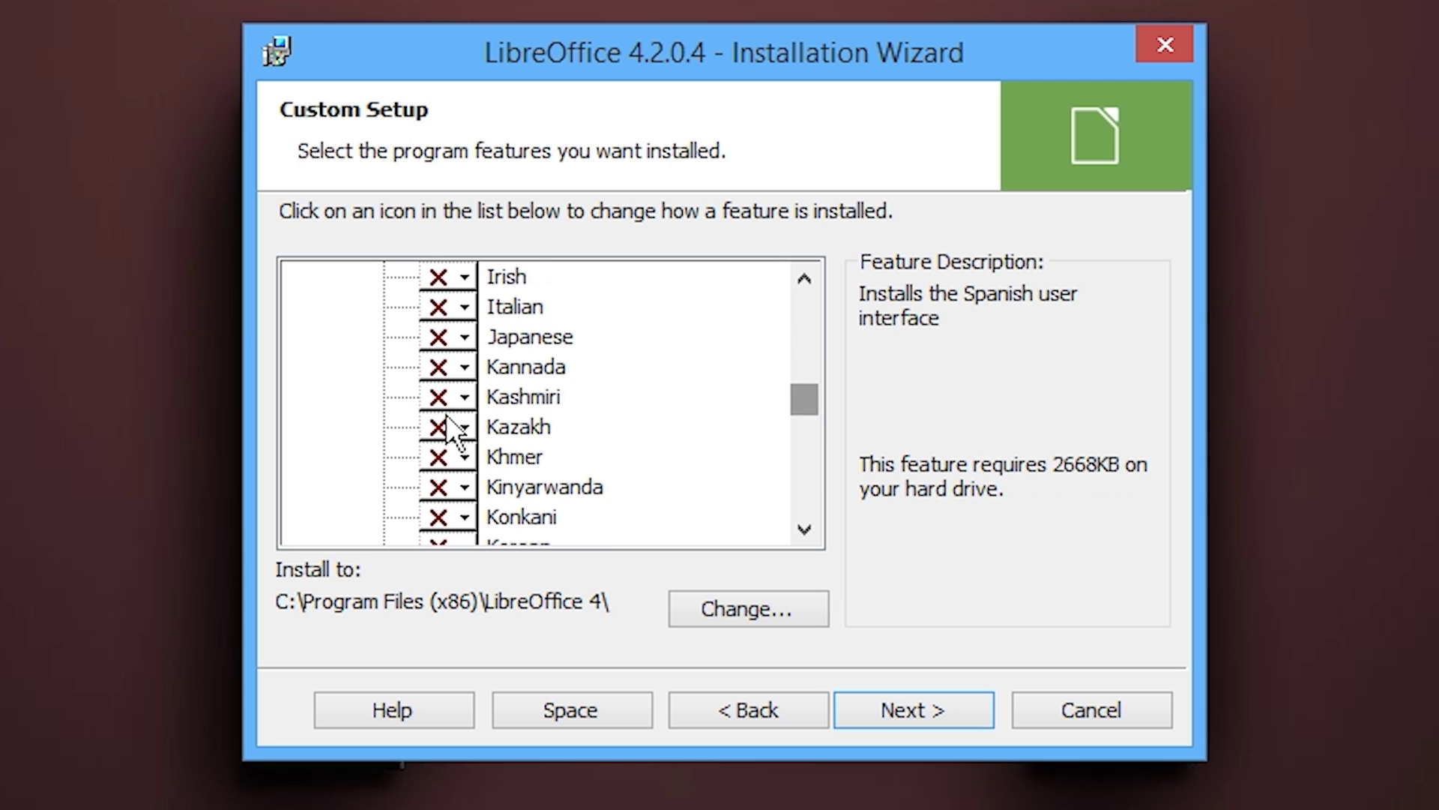
{"action": "left_click", "coordinate": [444, 337]}
{"action": "left_click", "coordinate": [509, 414]}
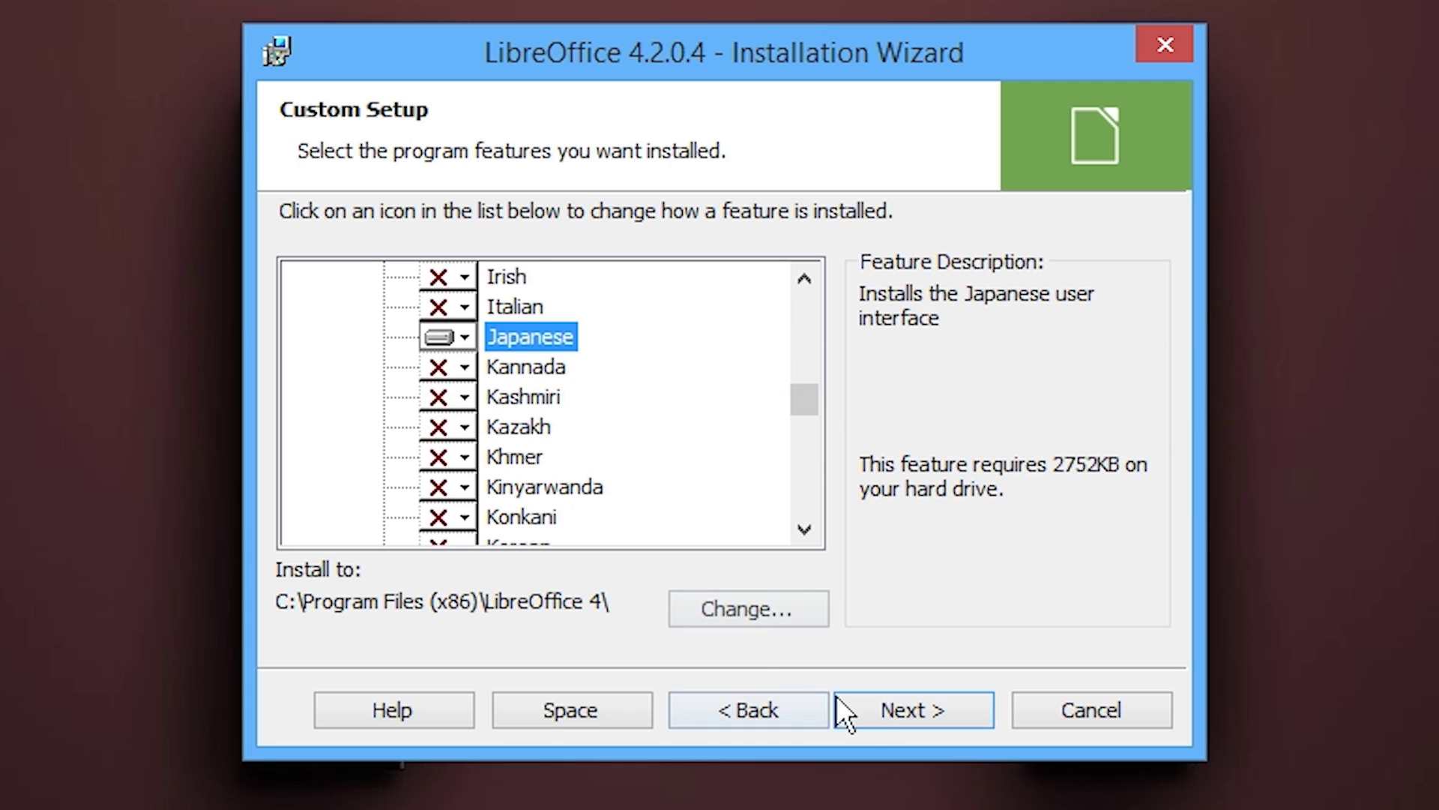
{"action": "left_click", "coordinate": [868, 704]}
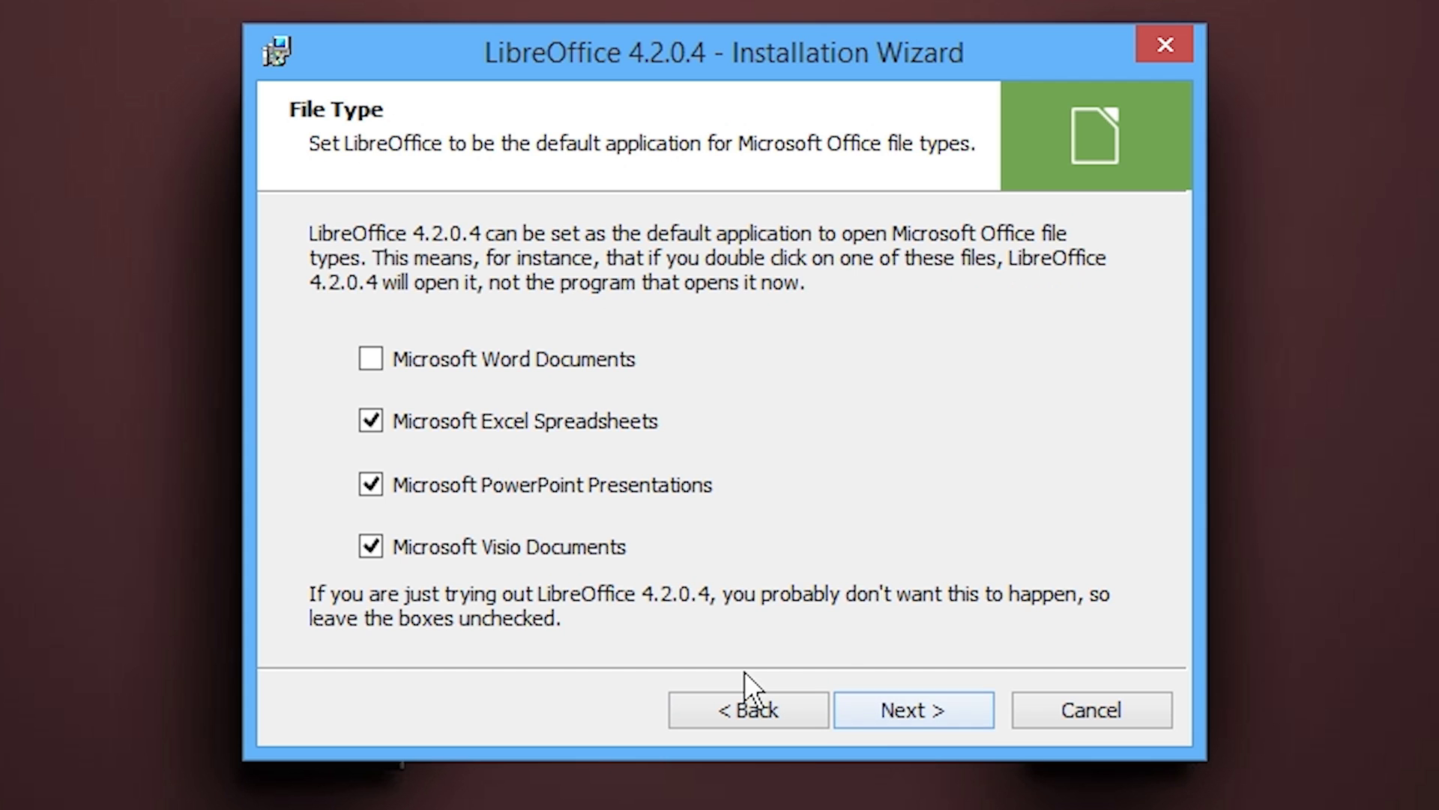
Step: Keep Microsoft Word Documents ticked among the LibreOffice default file types and continue
{"action": "left_click", "coordinate": [775, 705]}
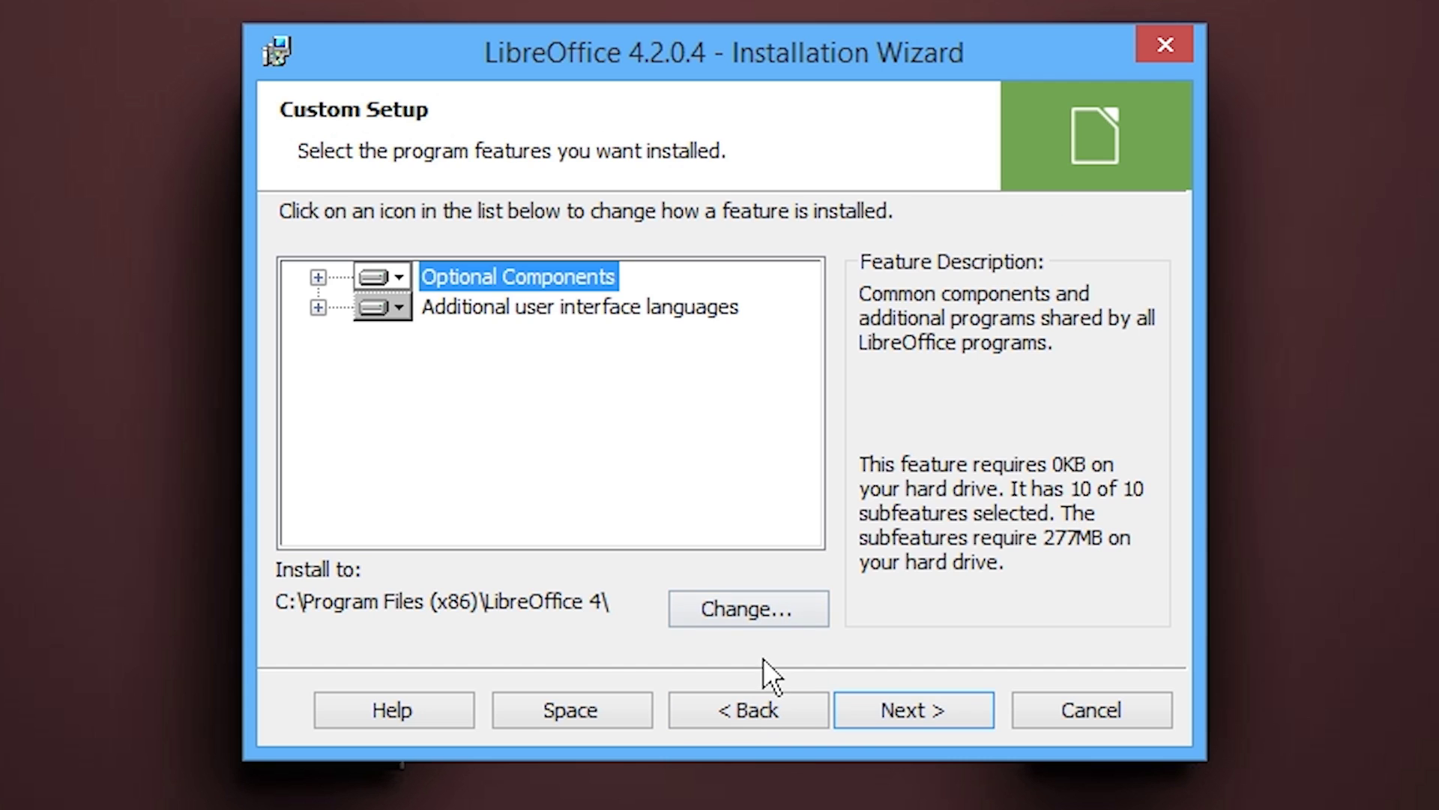
{"action": "left_click", "coordinate": [919, 706]}
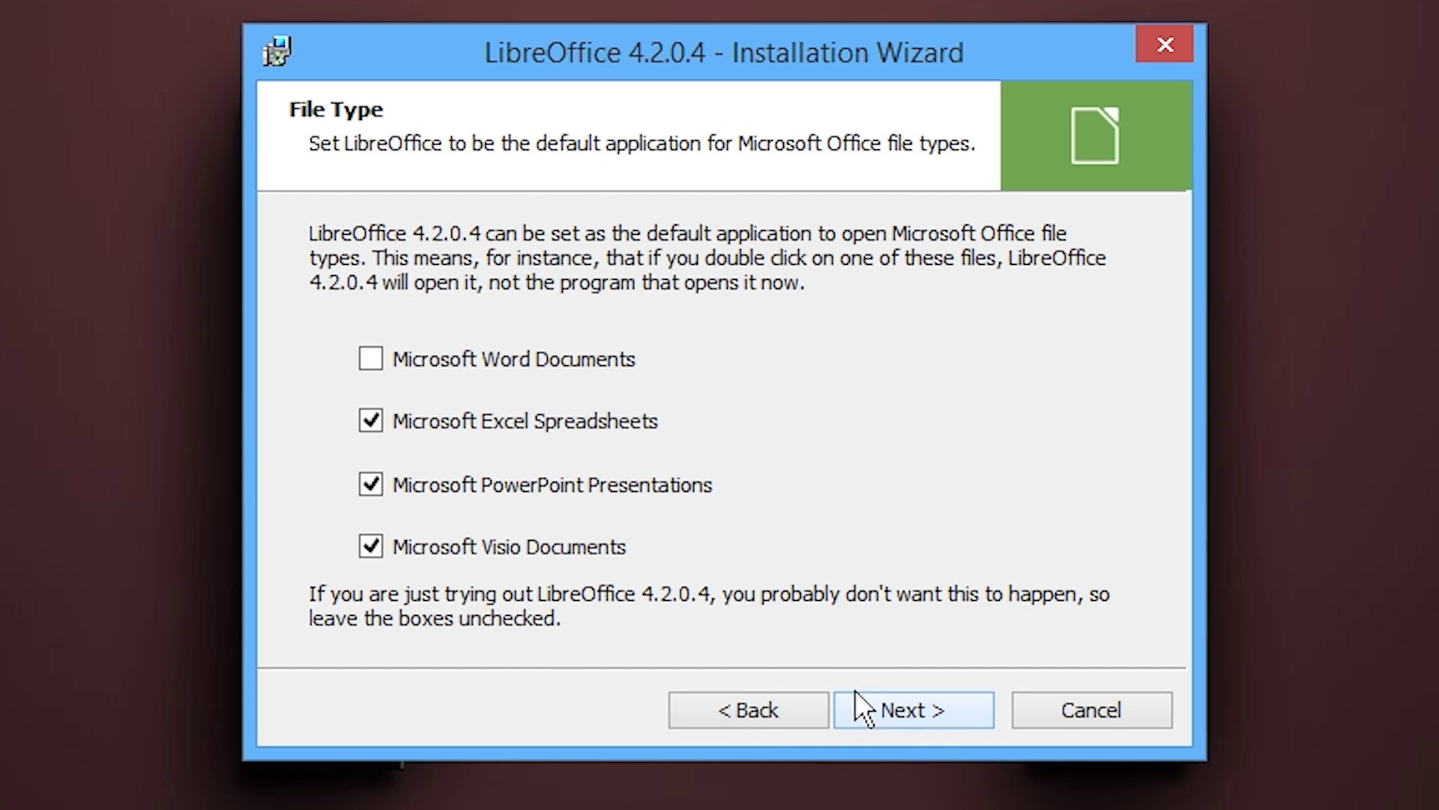
{"action": "left_click", "coordinate": [554, 359]}
{"action": "left_click", "coordinate": [504, 356]}
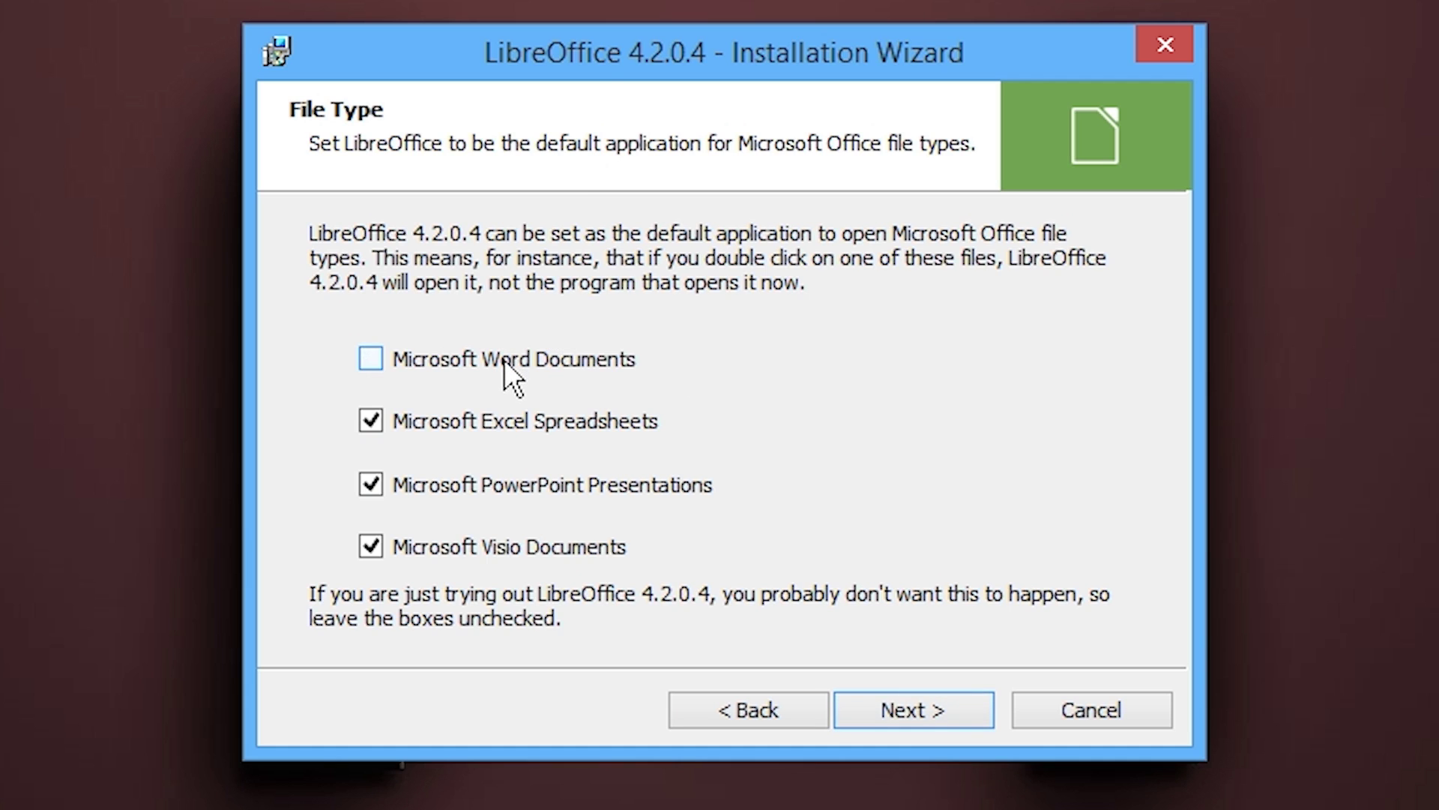
{"action": "left_click", "coordinate": [503, 356]}
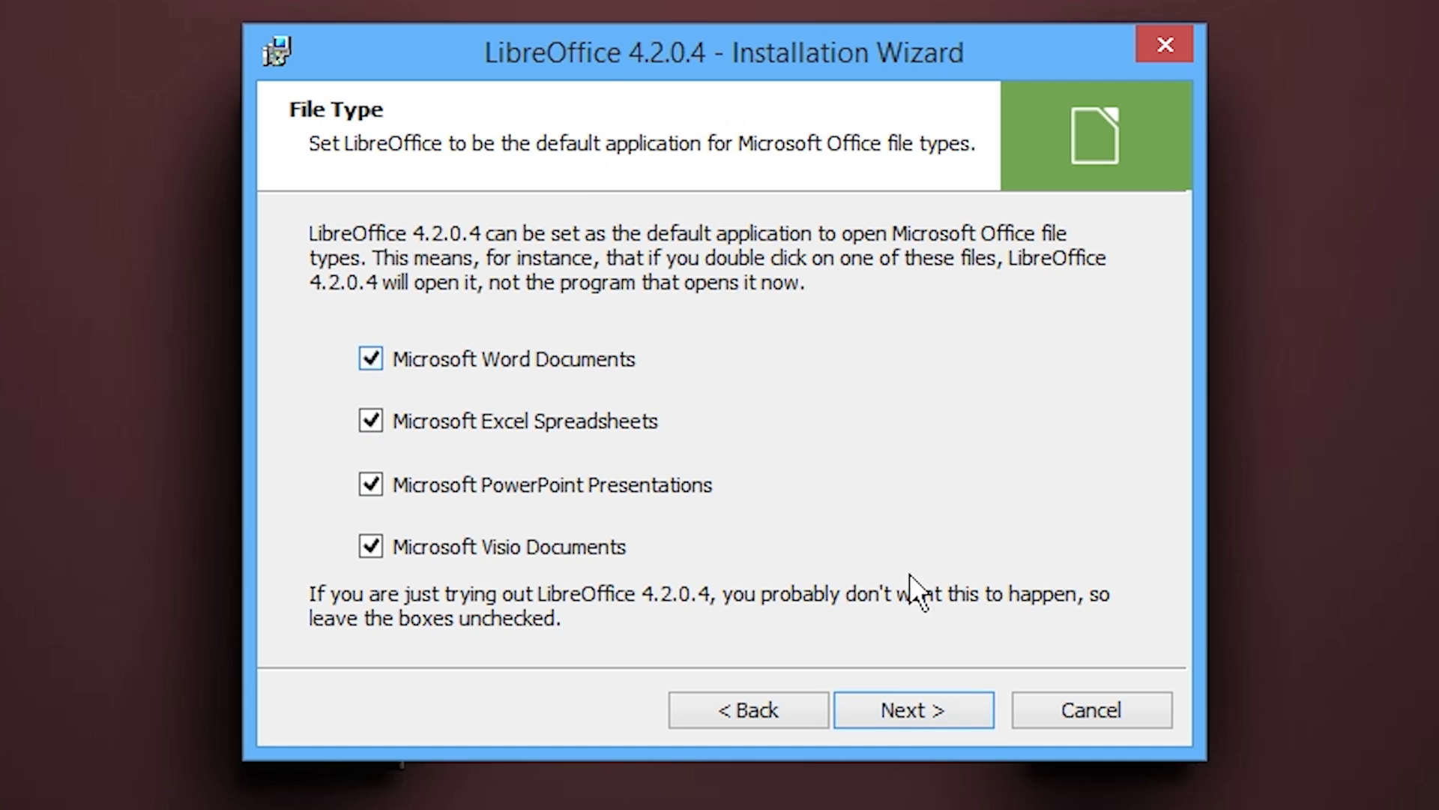
{"action": "left_click", "coordinate": [952, 701]}
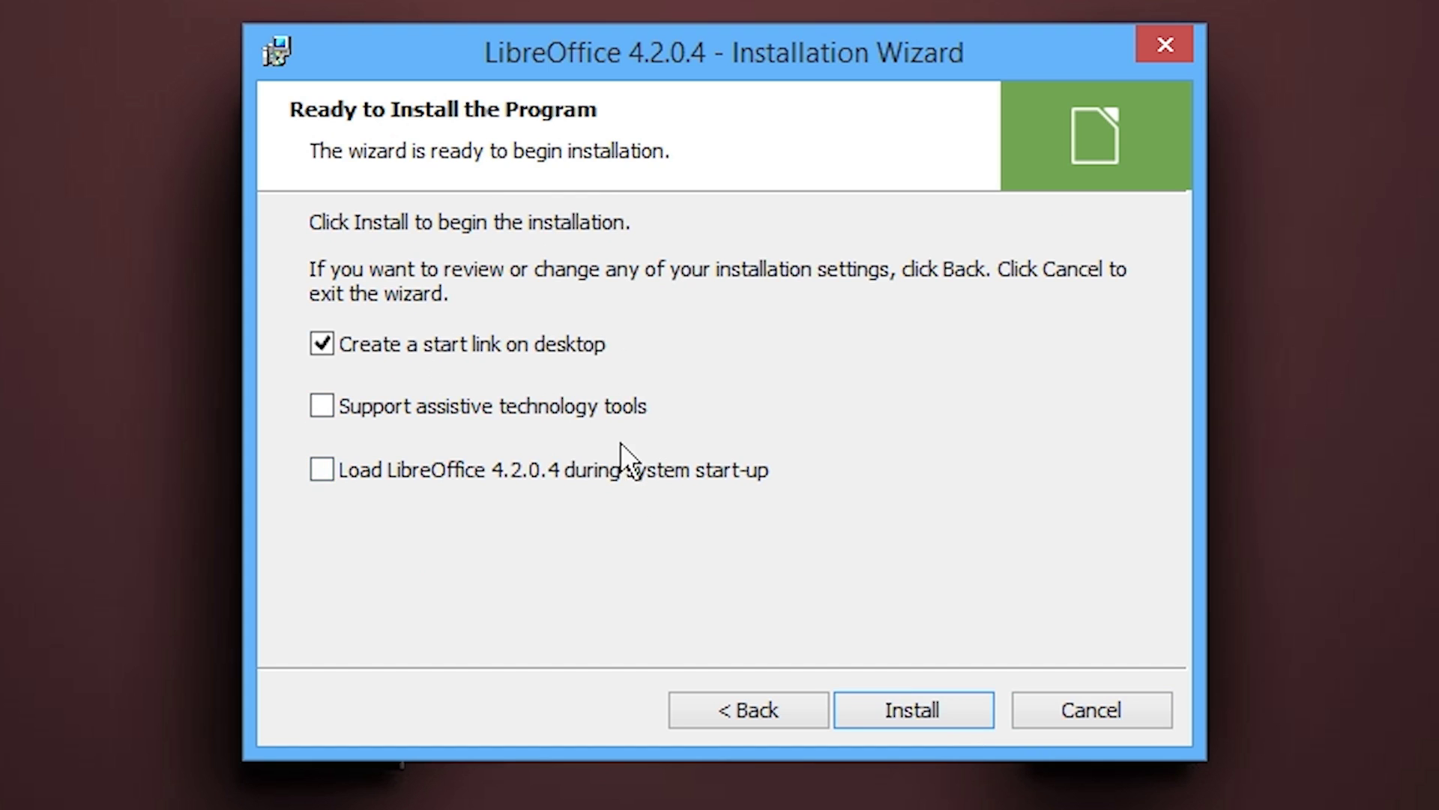
Step: Start the installation and approve the User Account Control prompt with Yes
{"action": "left_click", "coordinate": [933, 701]}
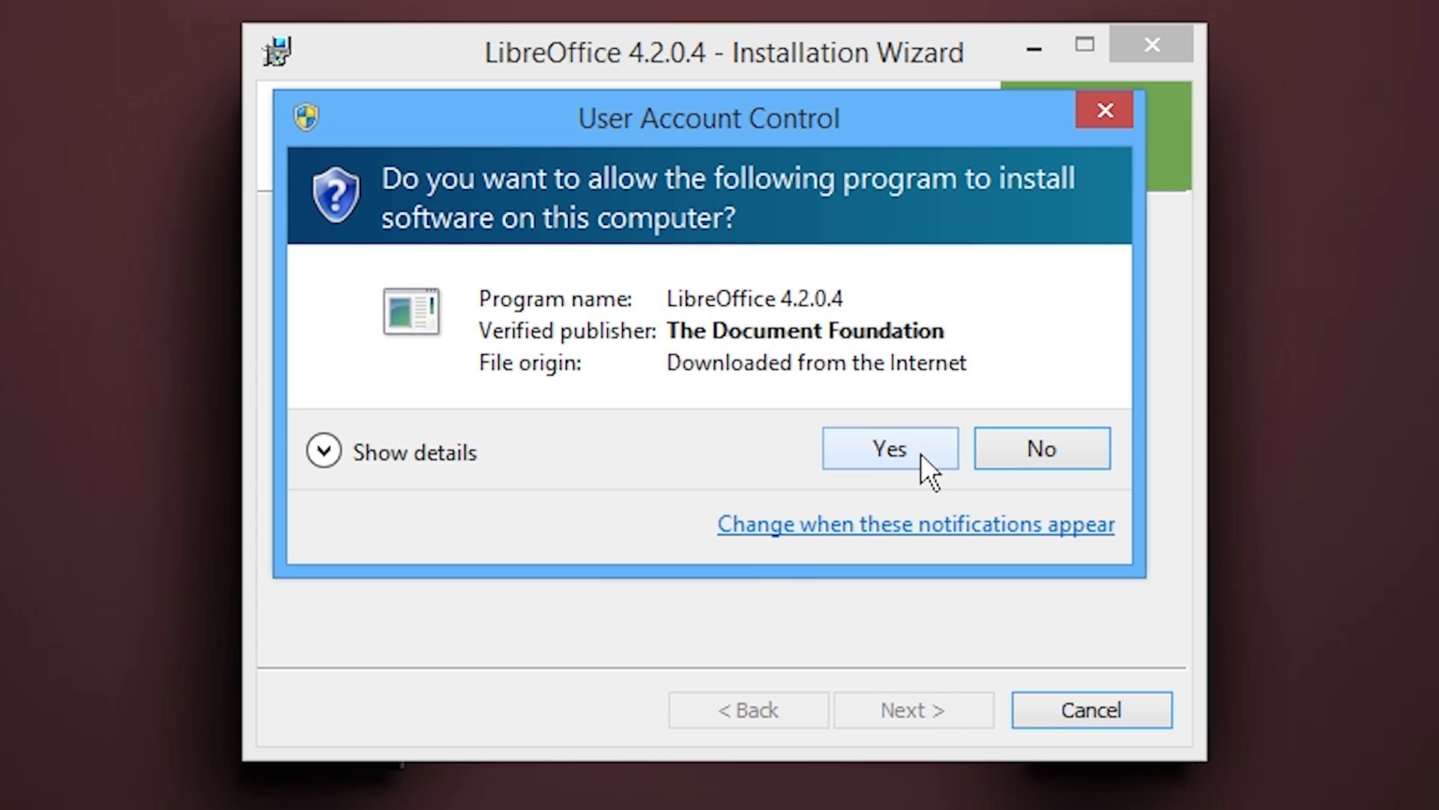
{"action": "left_click_drag", "start_coordinate": [761, 129], "coordinate": [670, 92]}
{"action": "left_click", "coordinate": [274, 422]}
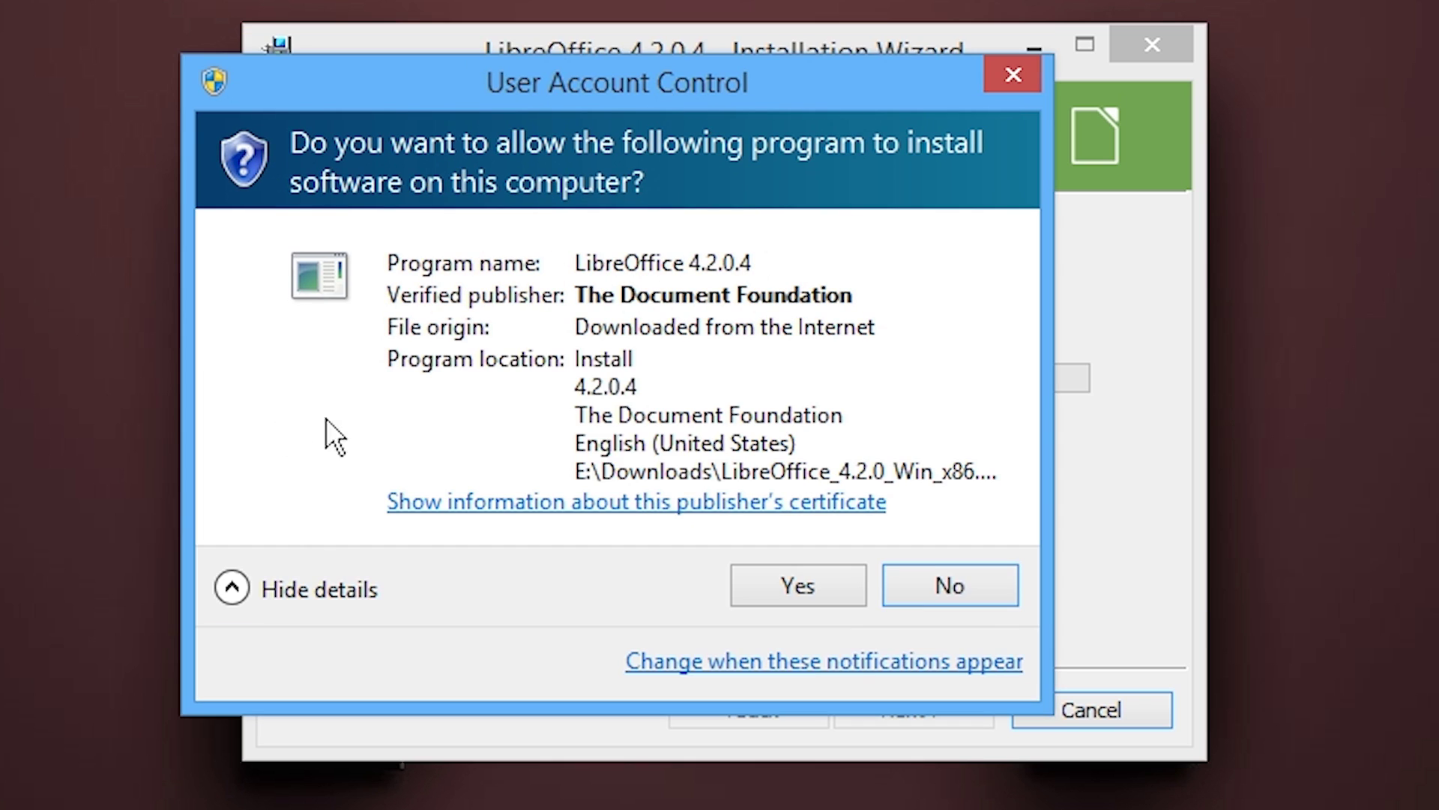
{"action": "left_click", "coordinate": [825, 585]}
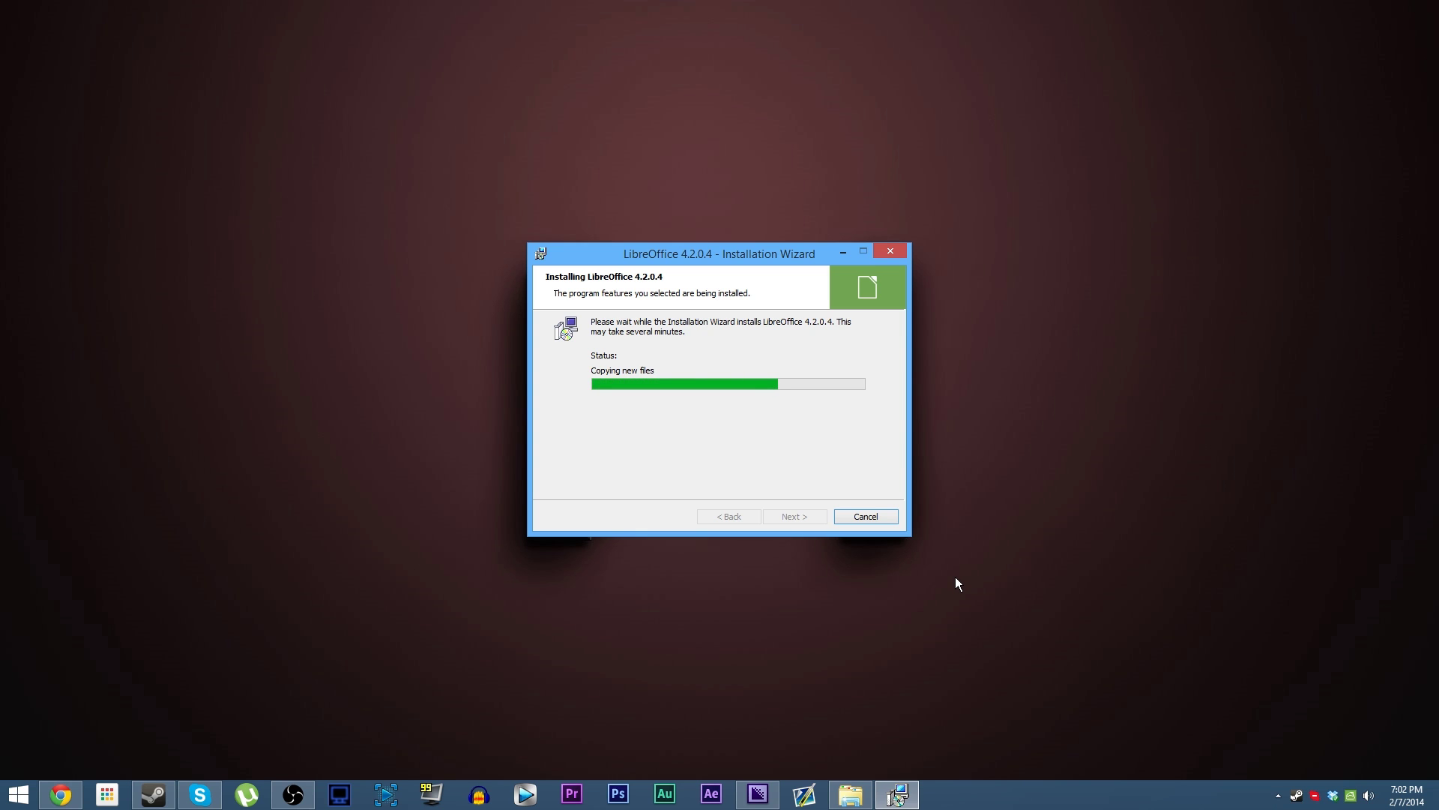
Step: Switch Chrome to the My Drive tab, close the downloads bar, and minimize Chrome
{"action": "left_click", "coordinate": [61, 794]}
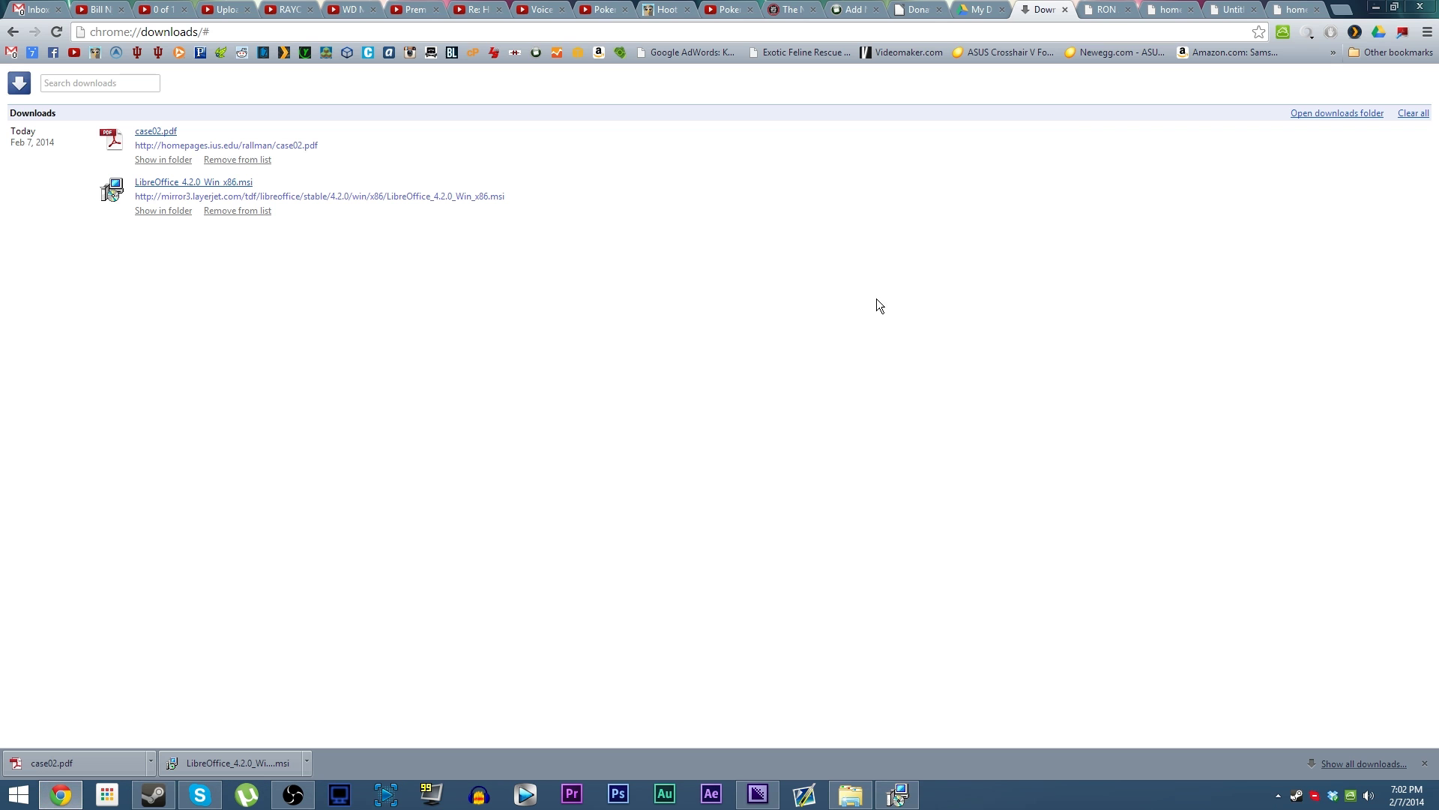
{"action": "key", "text": "ctrl+shift+Tab"}
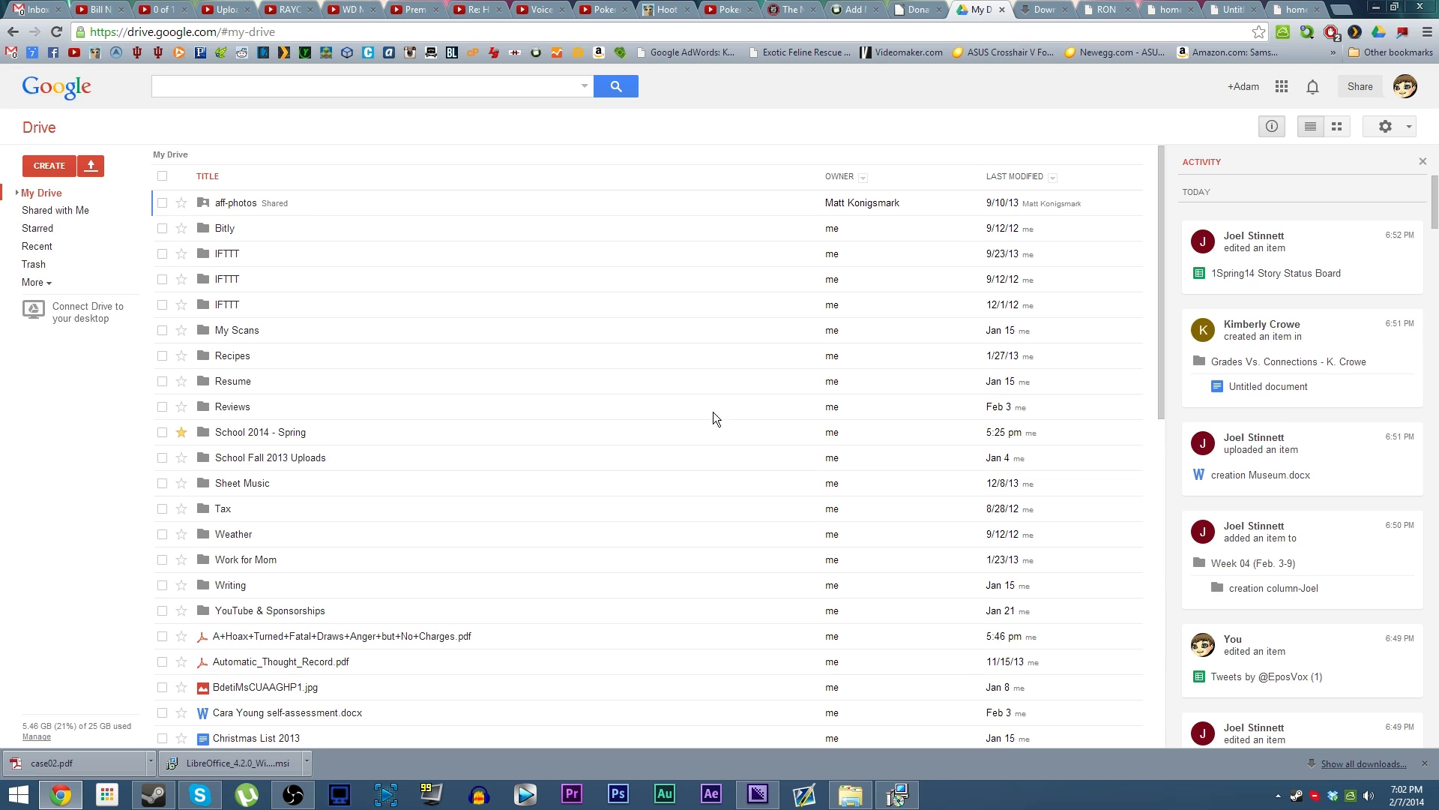
{"action": "left_click", "coordinate": [1424, 763]}
{"action": "left_click", "coordinate": [1376, 7]}
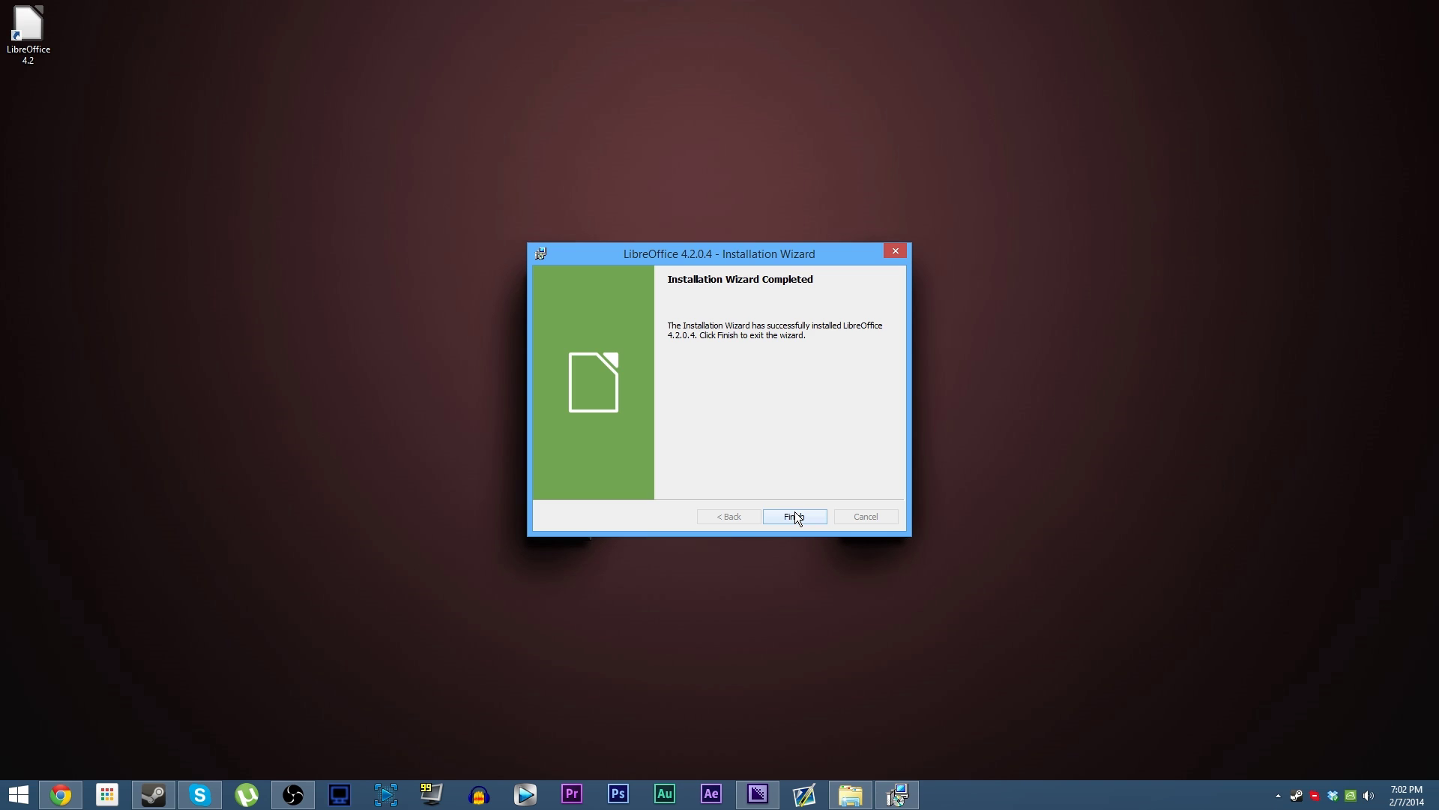
Step: Close the finished wizard, move the LibreOffice 4.2 shortcut to desktop centre, and open Start
{"action": "left_click", "coordinate": [795, 515]}
{"action": "left_click_drag", "start_coordinate": [52, 35], "coordinate": [512, 288]}
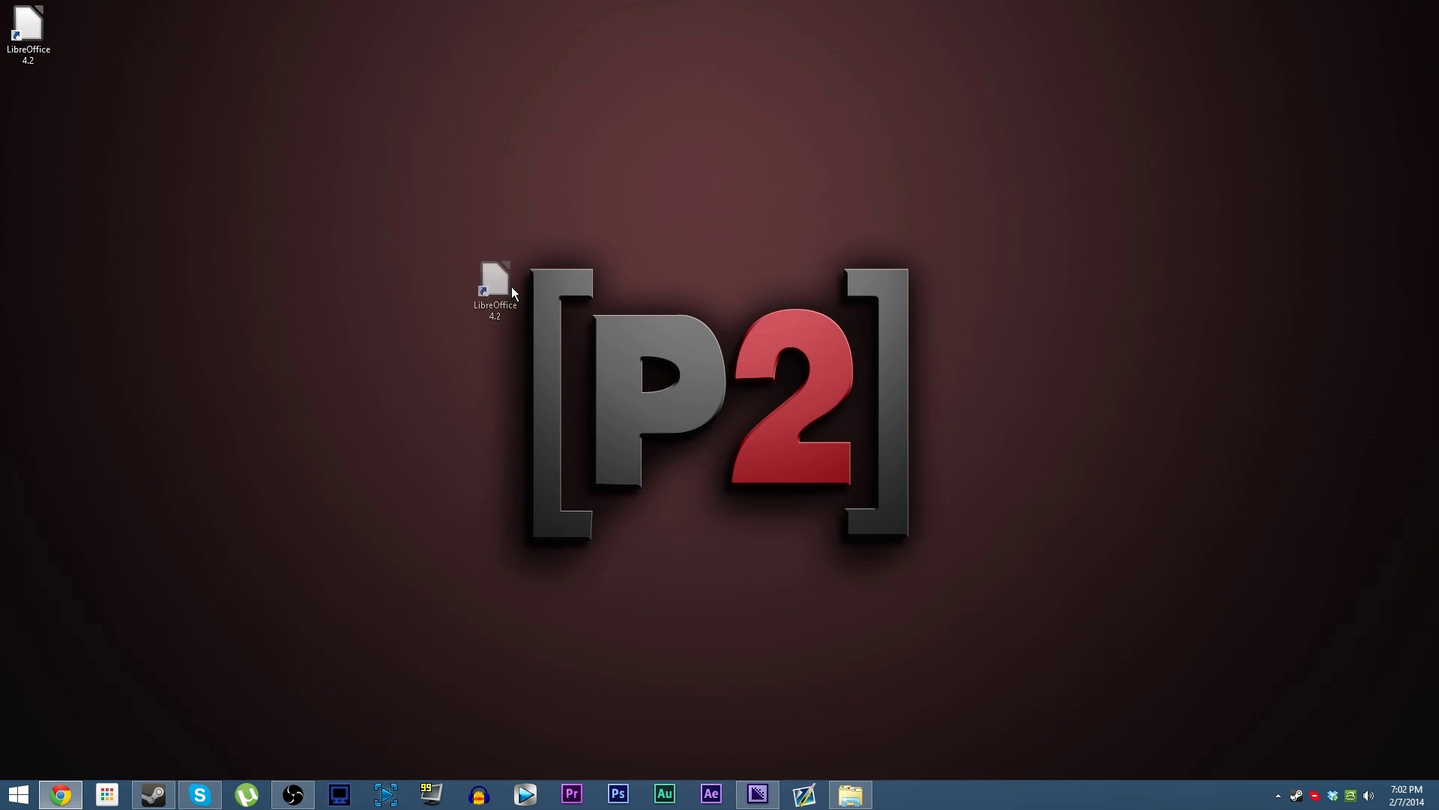
{"action": "left_click_drag", "start_coordinate": [671, 260], "coordinate": [670, 260]}
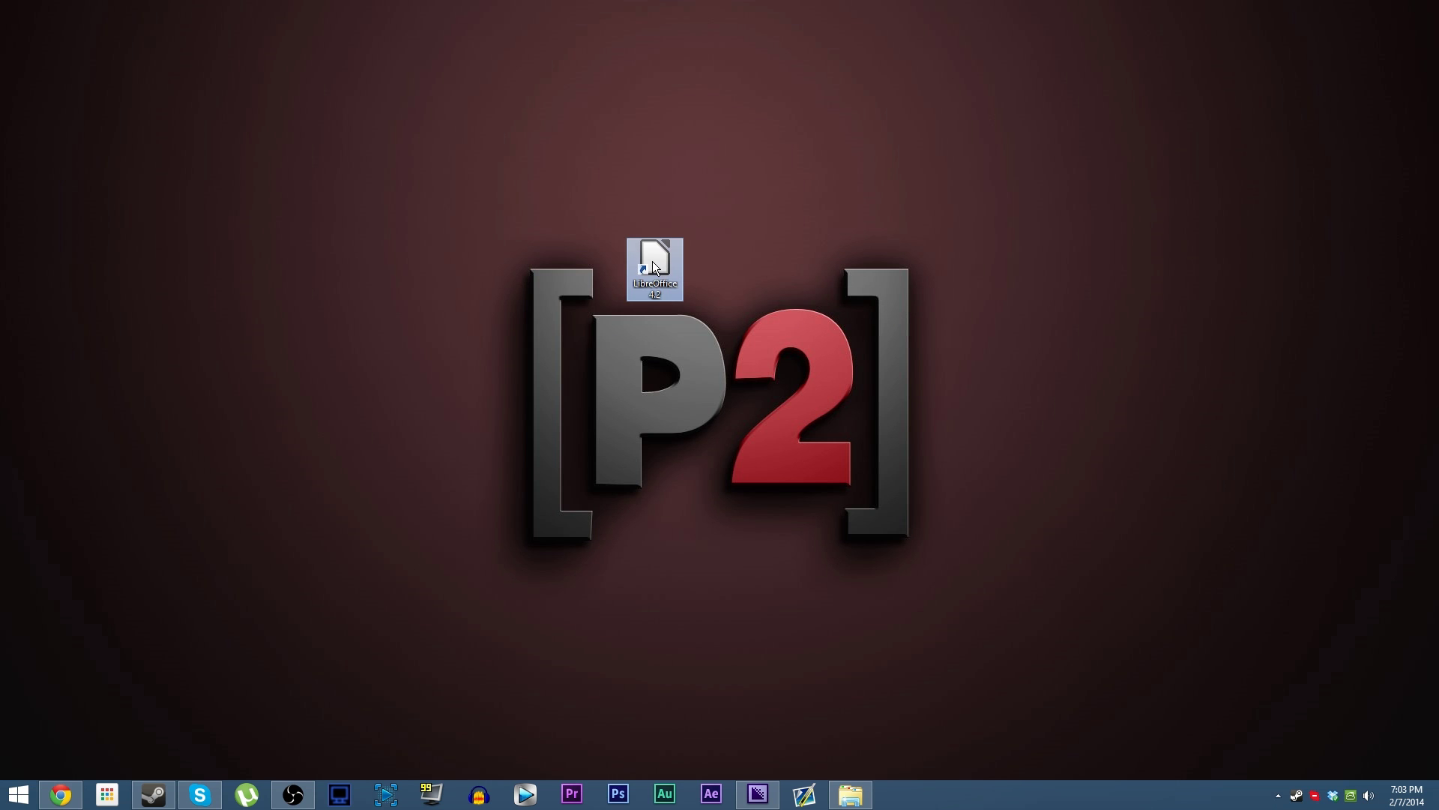
{"action": "left_click", "coordinate": [18, 794]}
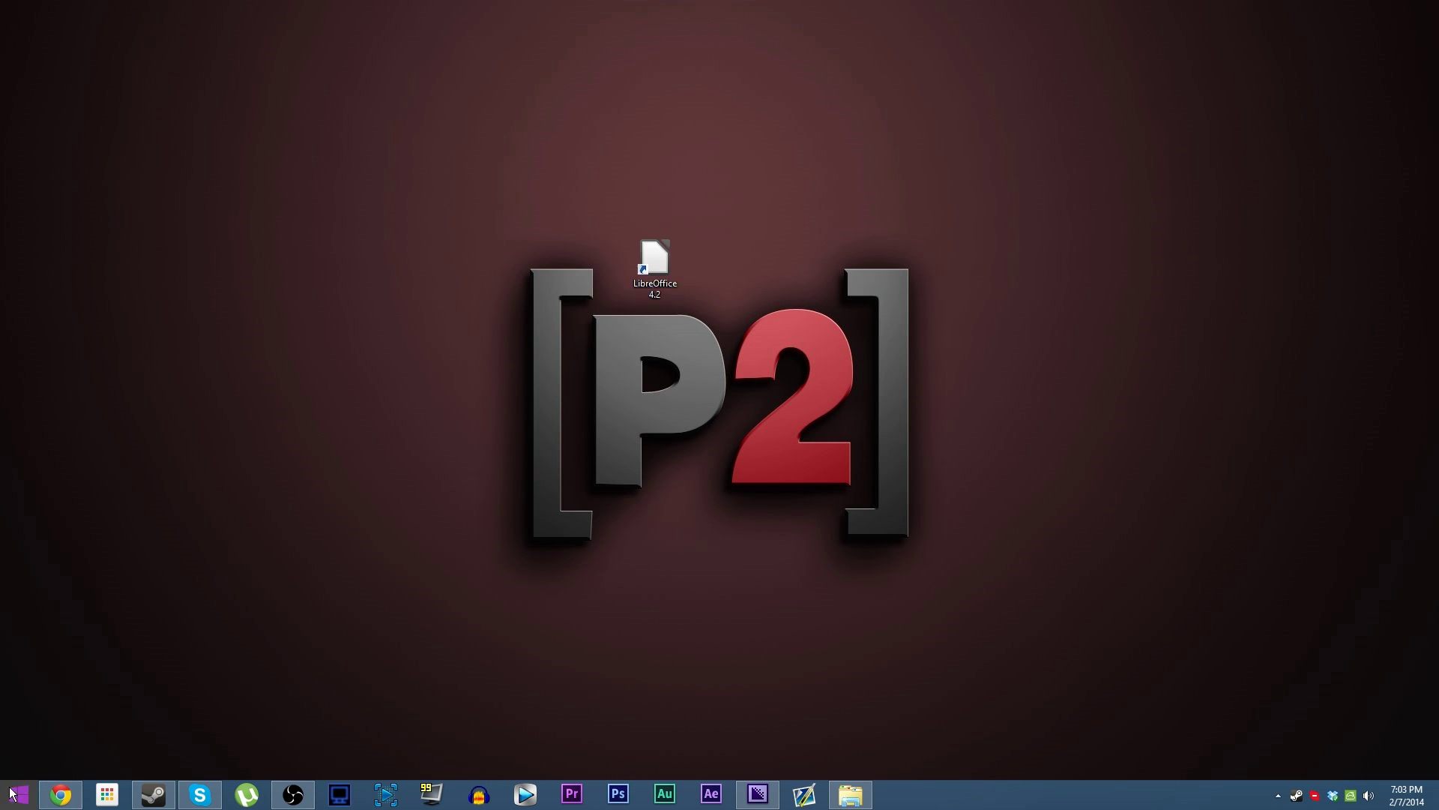
Step: Search 'libre' and pin LibreOffice Writer, Calc and Impress to the Start screen
{"action": "scroll", "coordinate": [830, 732], "scroll_direction": "down", "scroll_amount": 5}
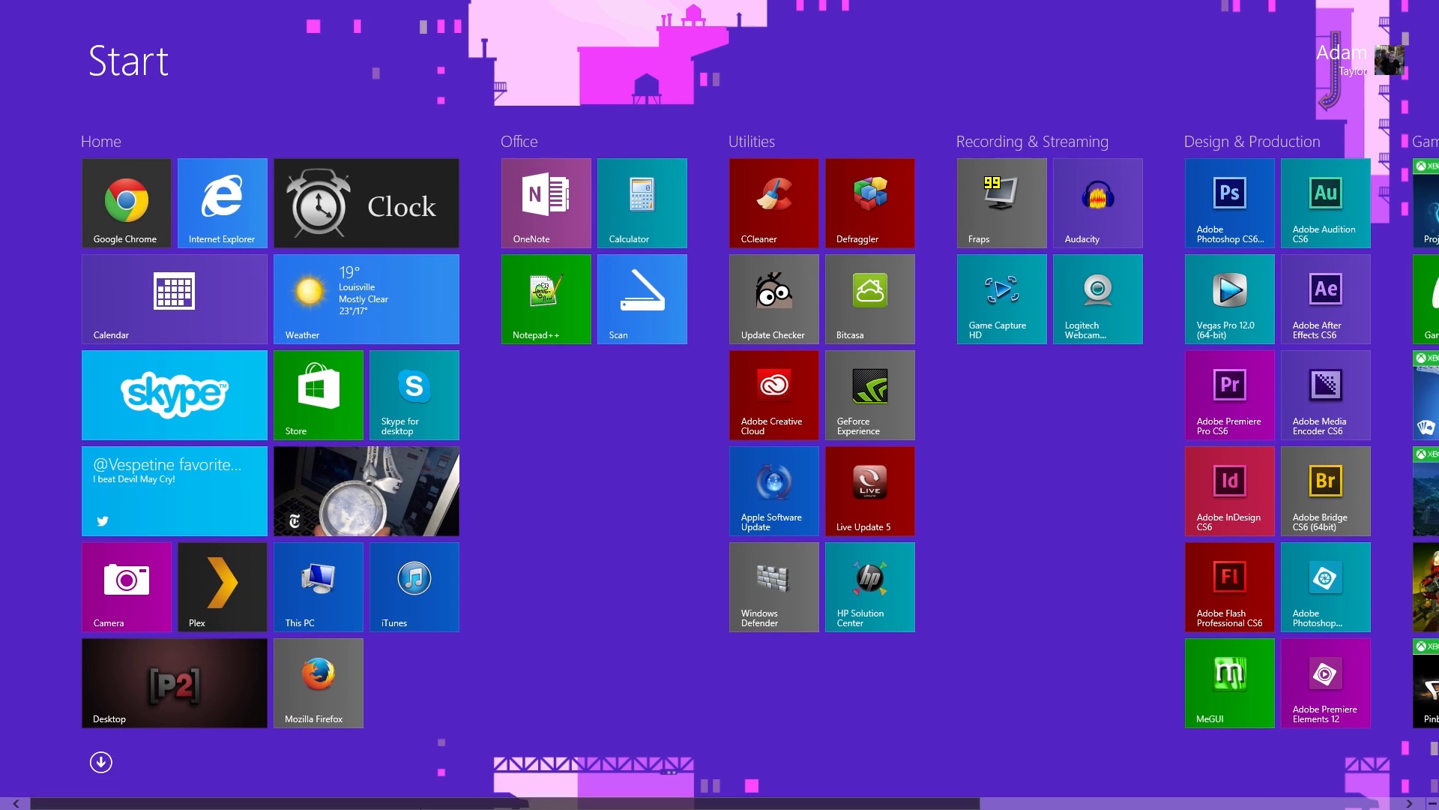
{"action": "type", "text": "libreOffice Base"}
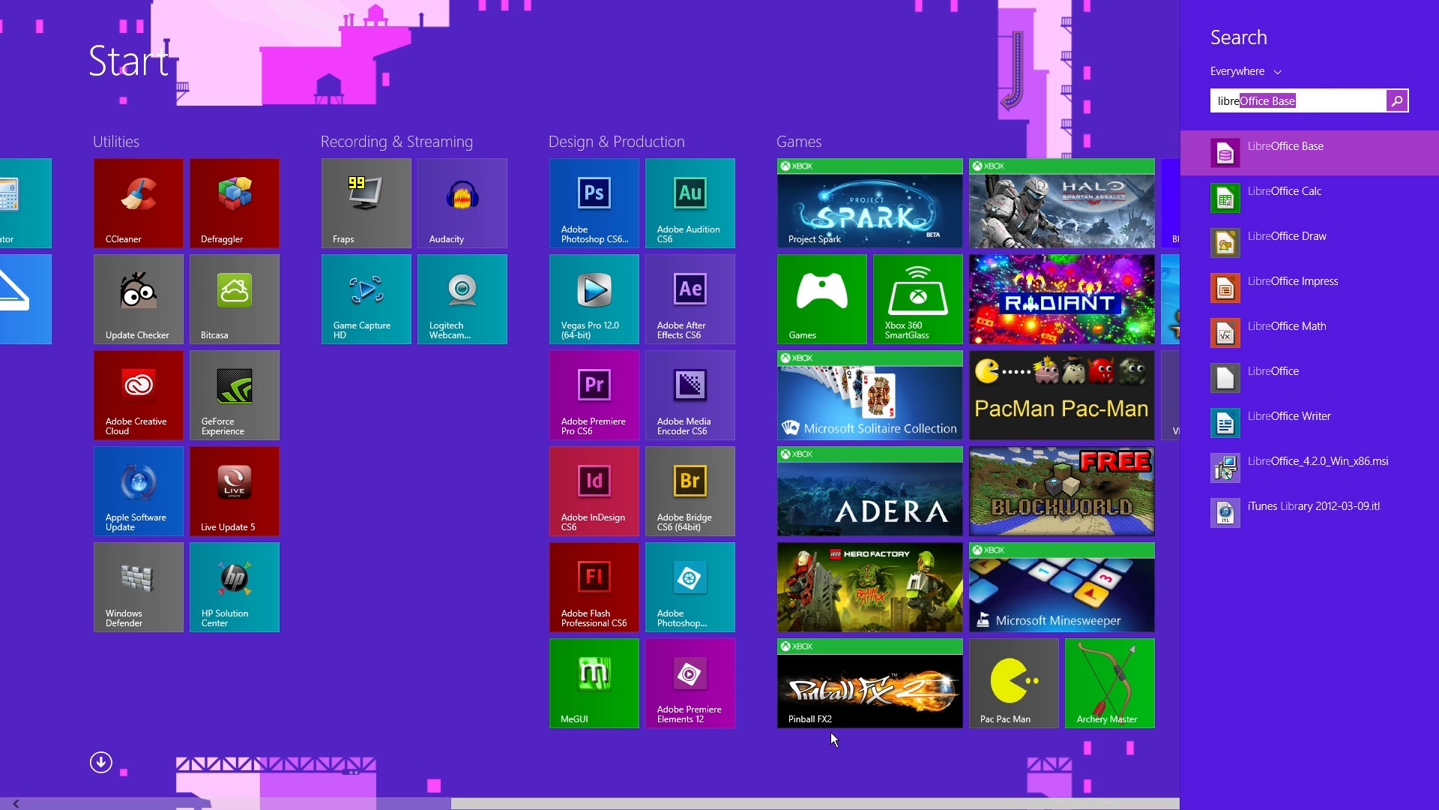
{"action": "right_click", "coordinate": [1282, 424]}
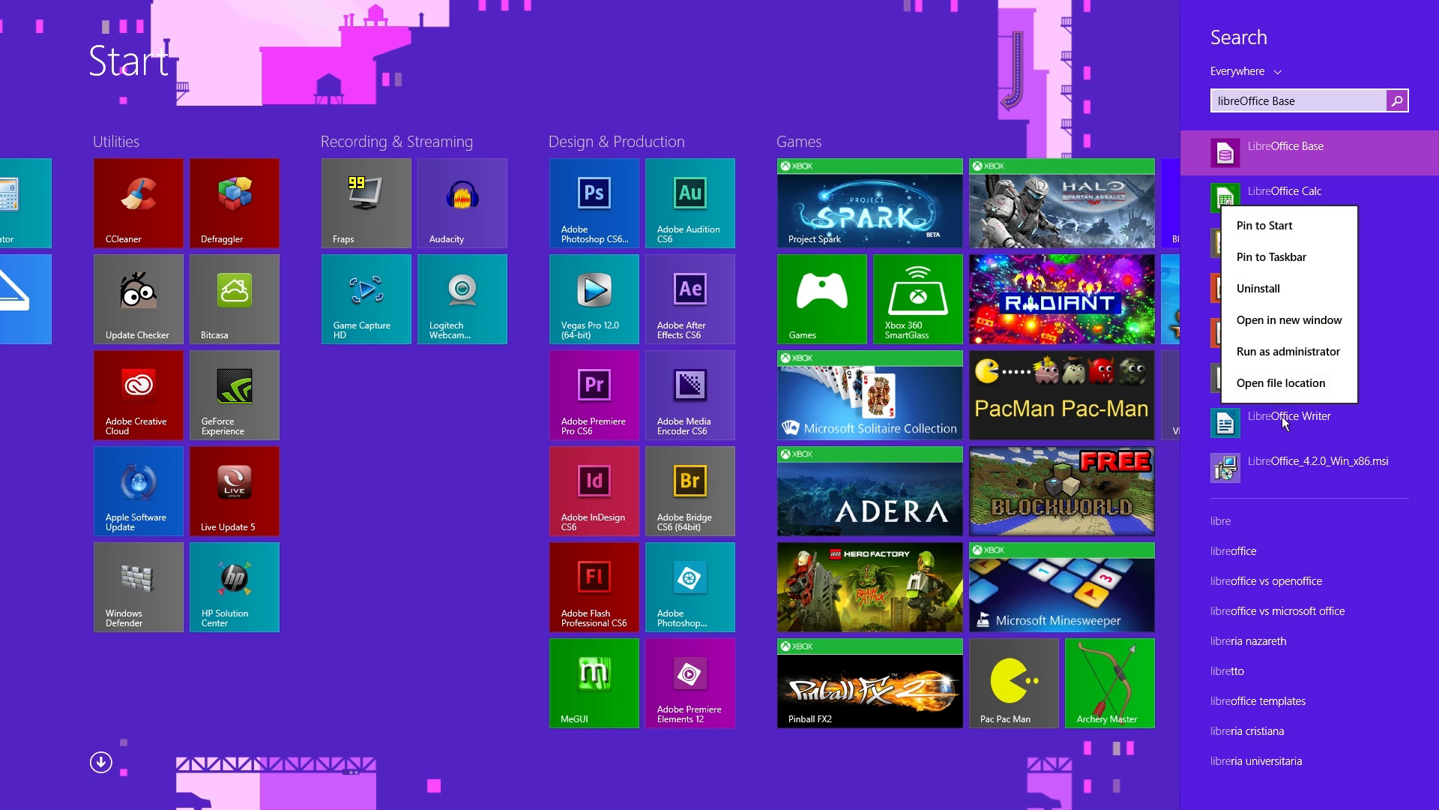
{"action": "left_click", "coordinate": [1287, 225]}
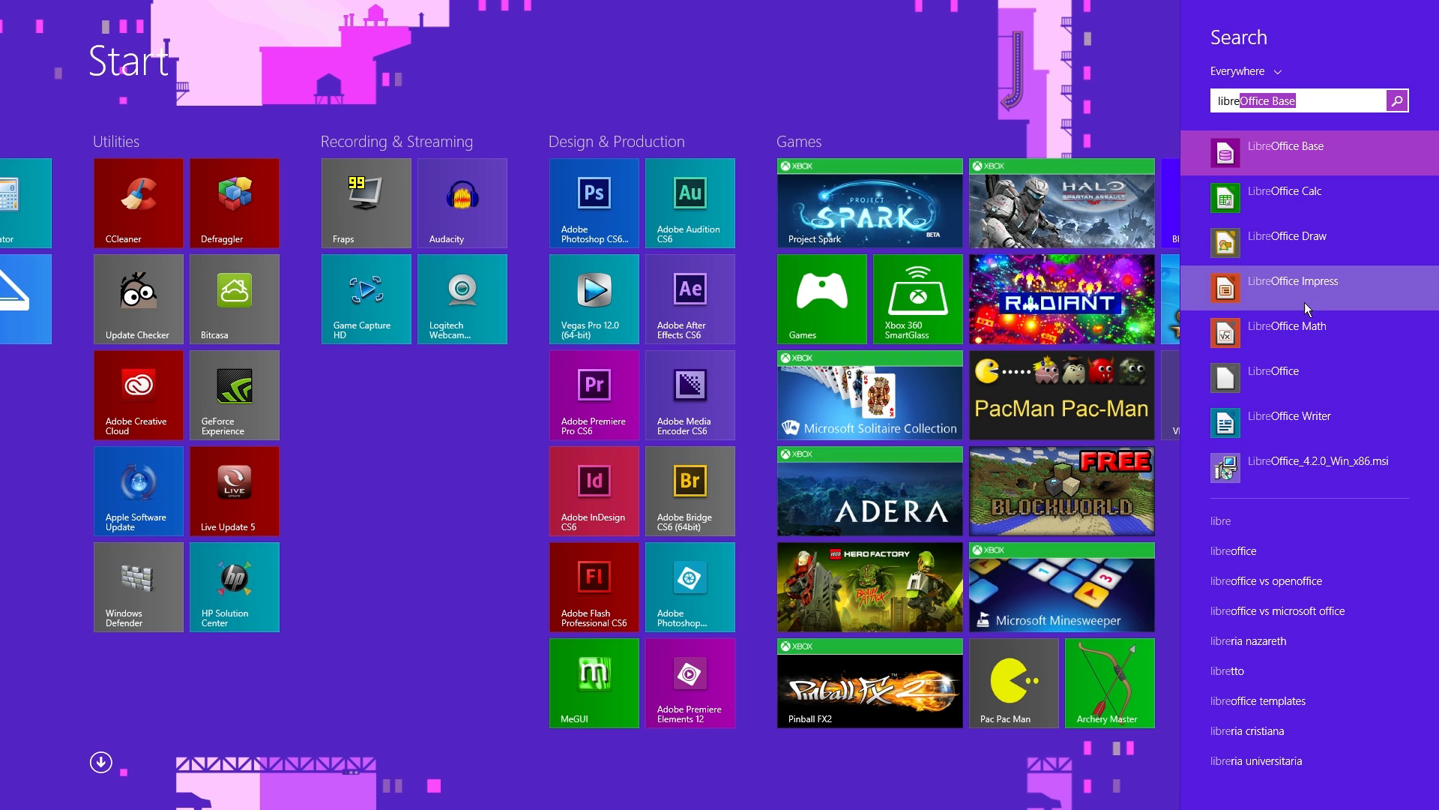
{"action": "right_click", "coordinate": [1308, 196]}
{"action": "left_click", "coordinate": [1308, 237]}
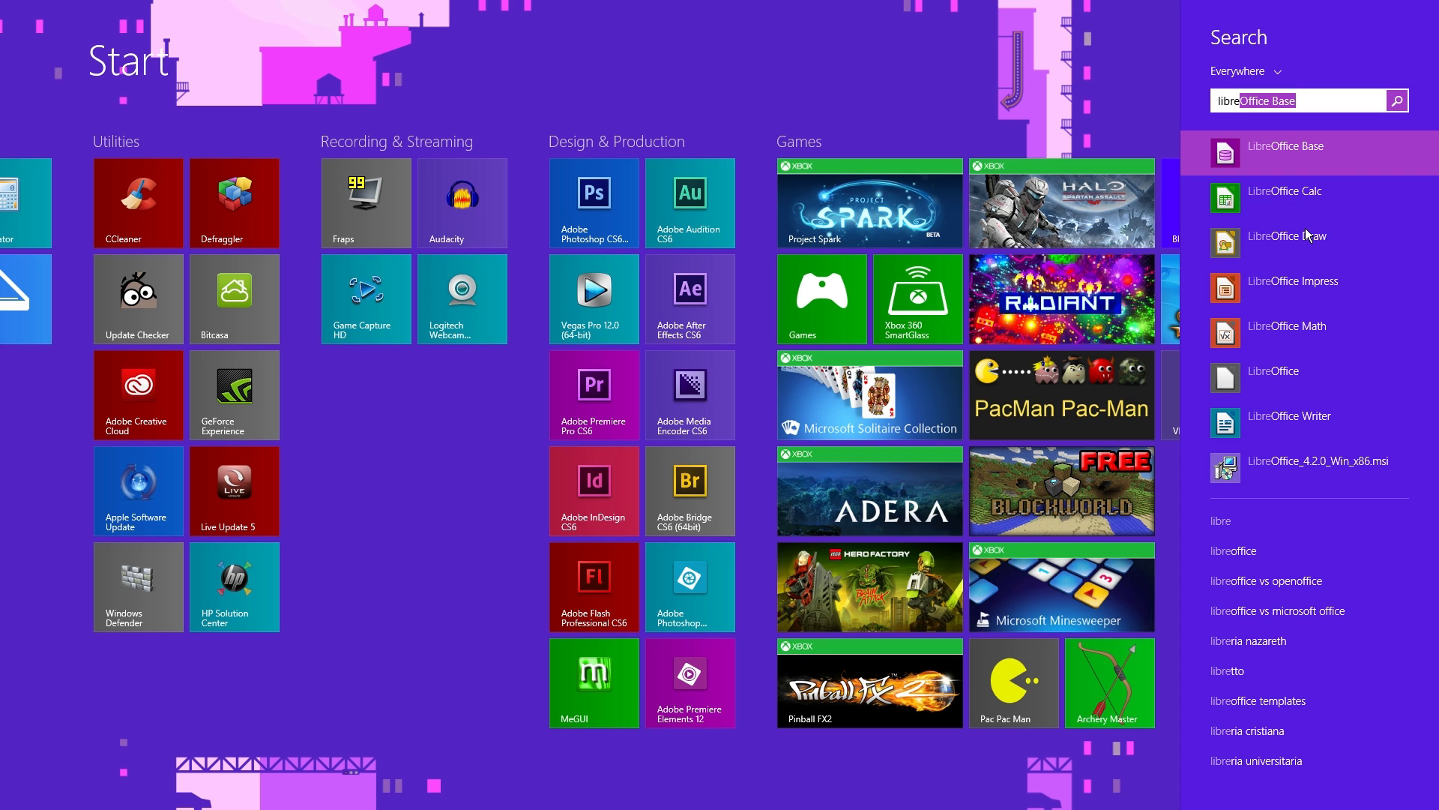
{"action": "right_click", "coordinate": [1311, 298]}
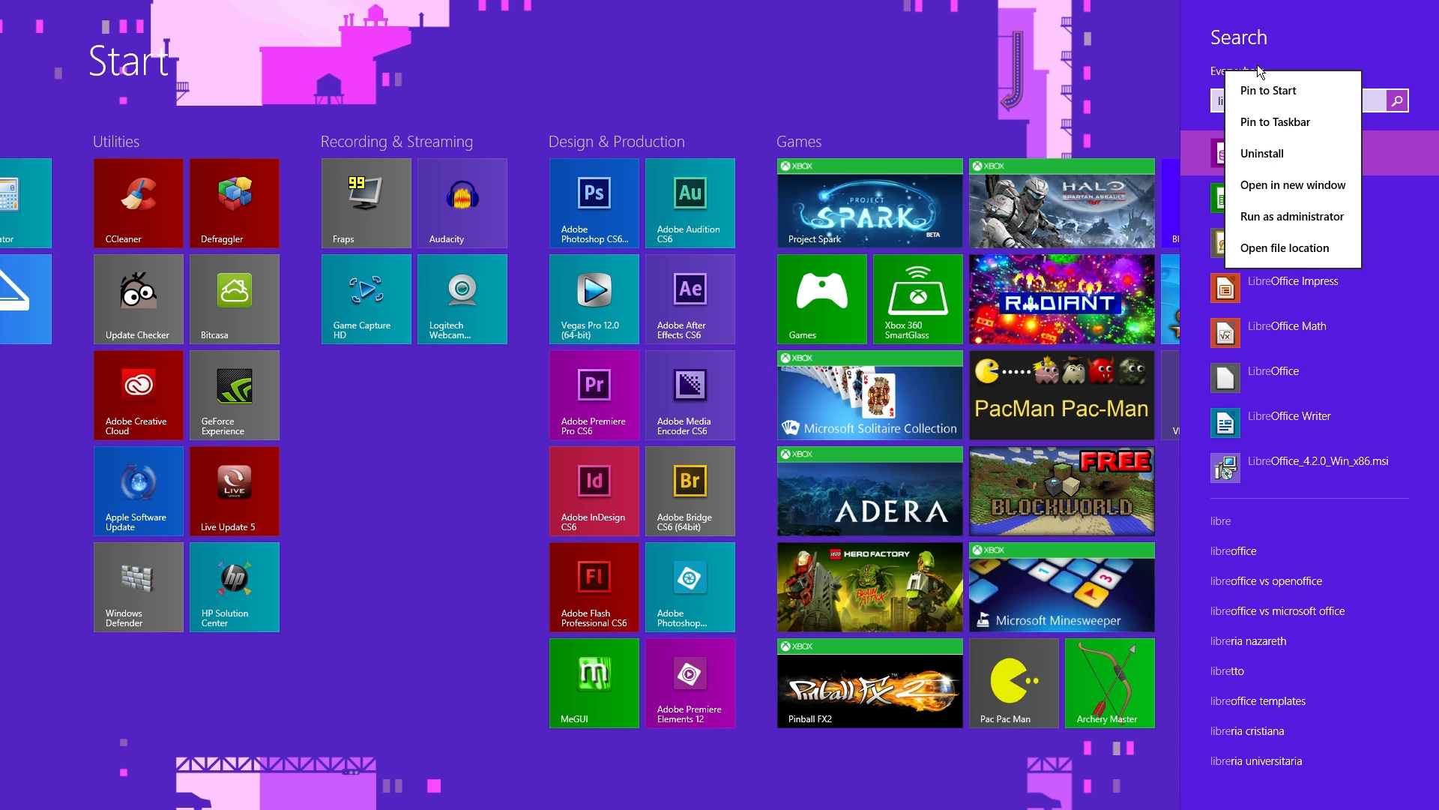
{"action": "left_click", "coordinate": [1268, 90]}
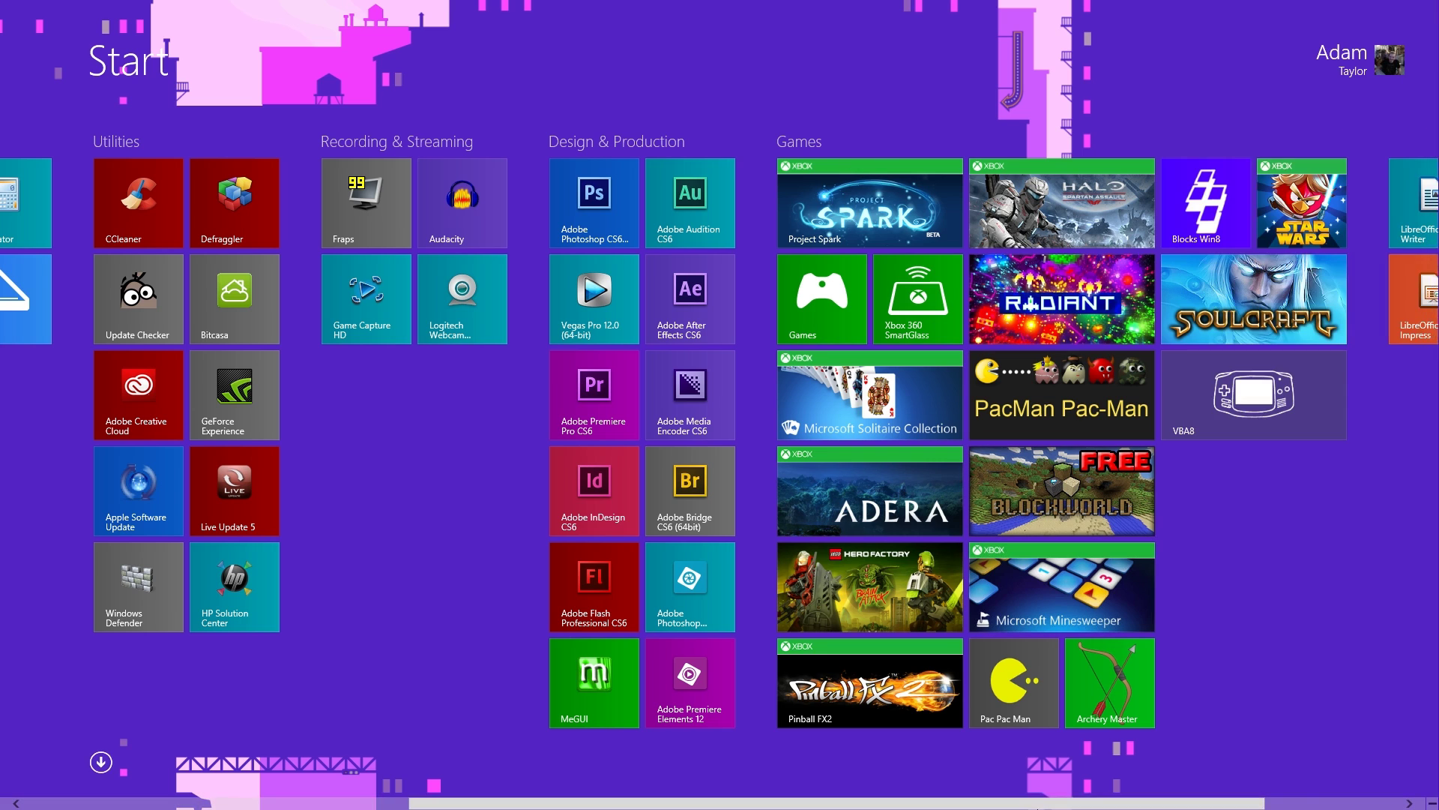
Step: Name the new LibreOffice tile group 'Office'
{"action": "scroll", "coordinate": [1188, 801], "scroll_direction": "down", "scroll_amount": 2}
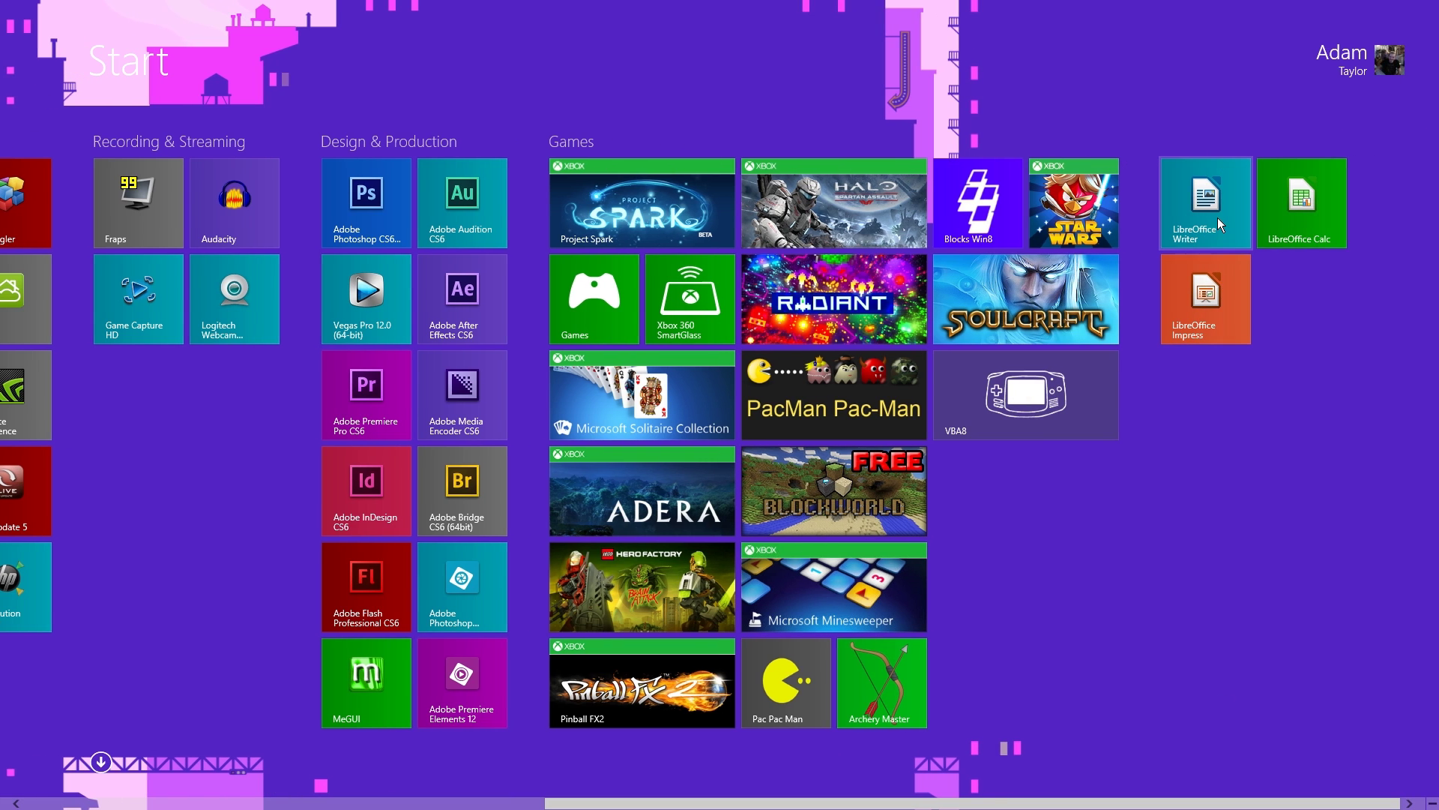
{"action": "right_click", "coordinate": [1272, 332]}
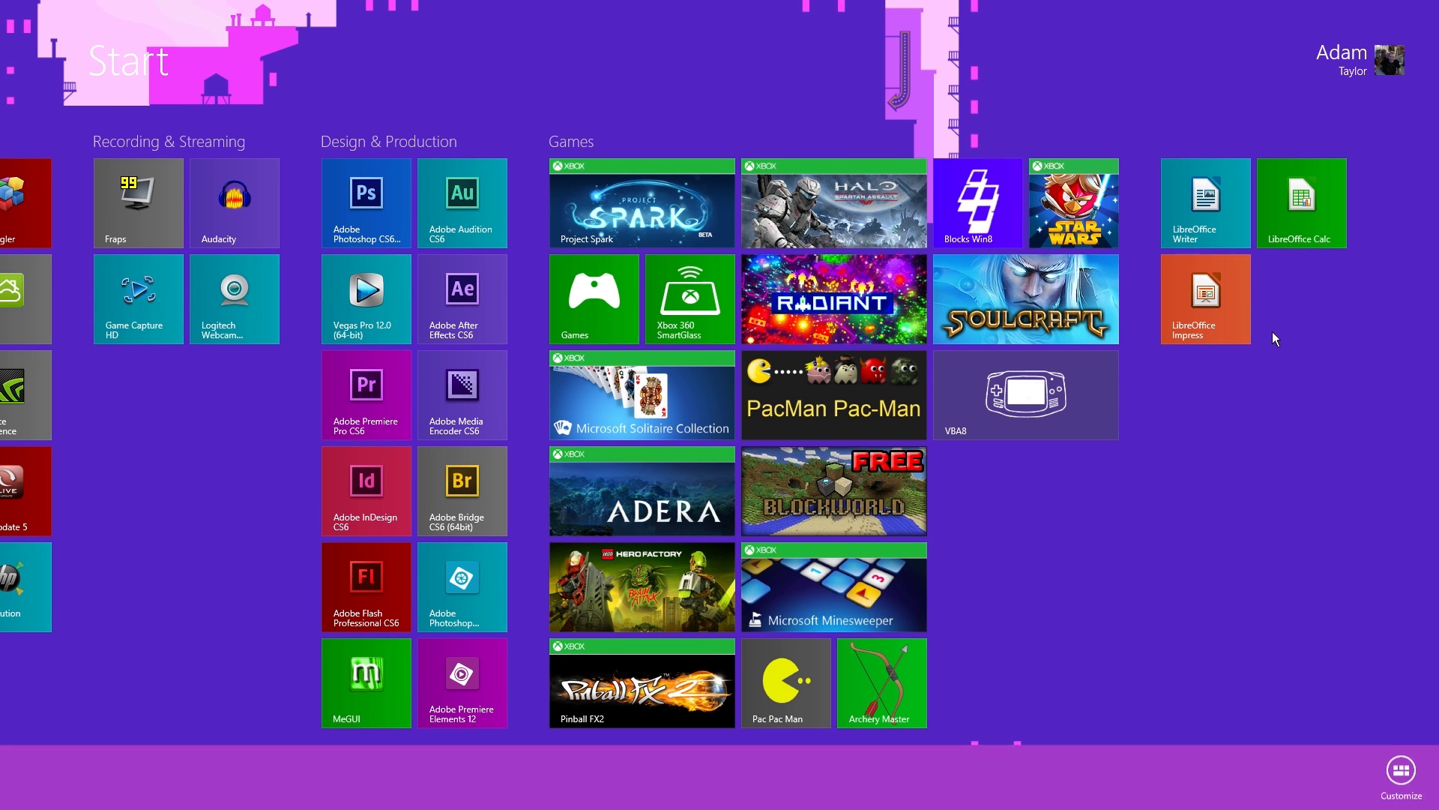
{"action": "left_click", "coordinate": [1225, 142]}
{"action": "right_click", "coordinate": [1215, 188]}
{"action": "left_click", "coordinate": [1211, 161]}
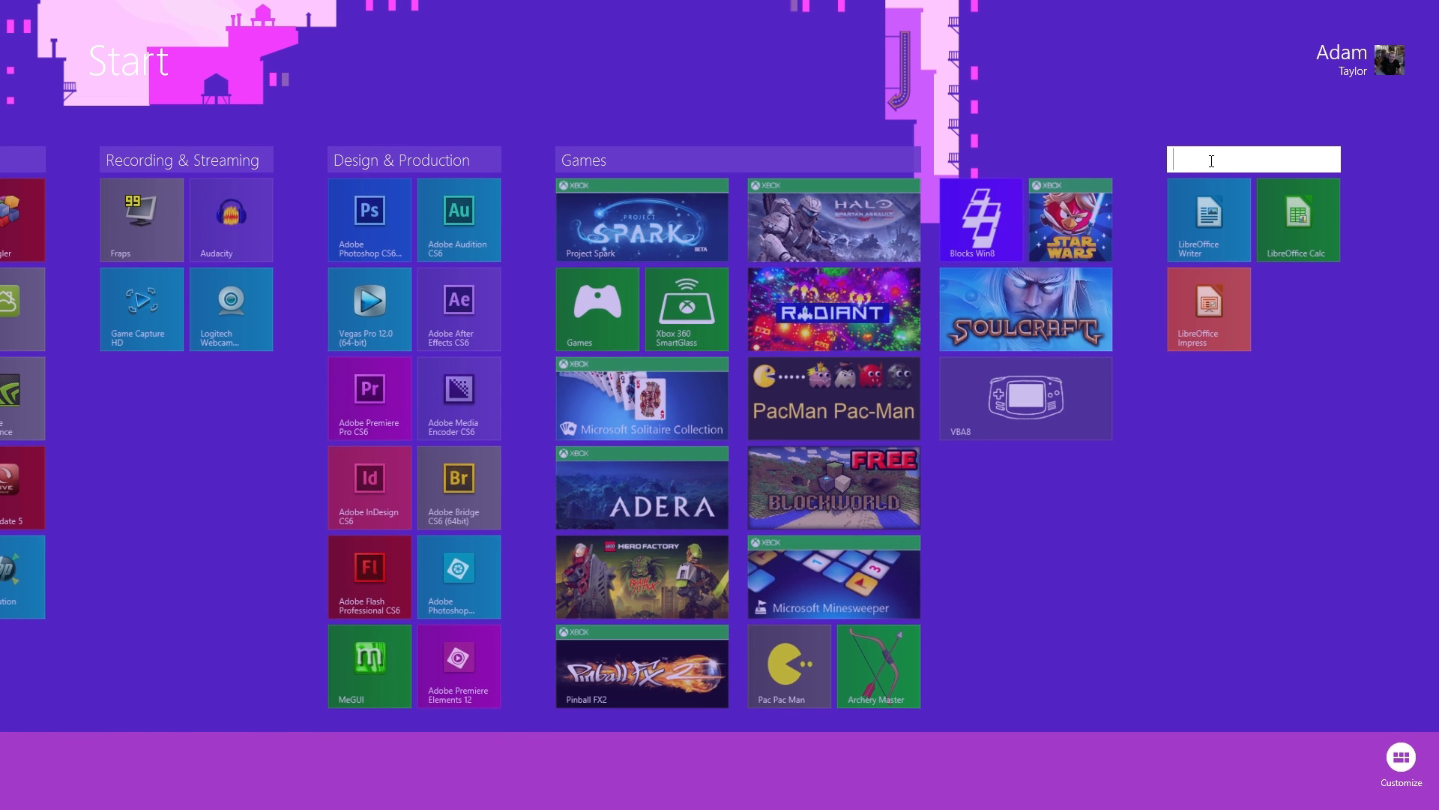
{"action": "type", "text": "Office"}
{"action": "key", "text": "Return"}
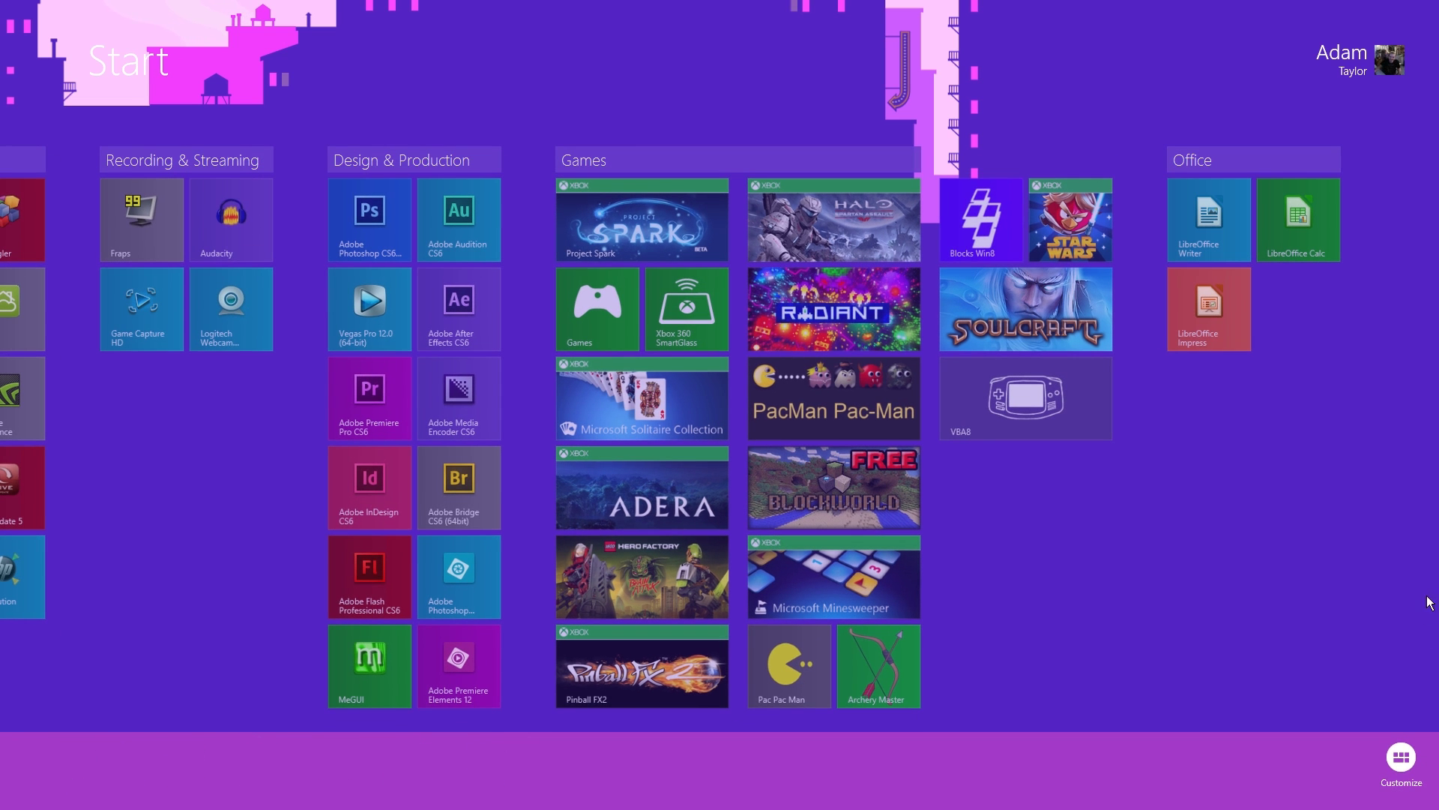
{"action": "left_click", "coordinate": [1417, 787]}
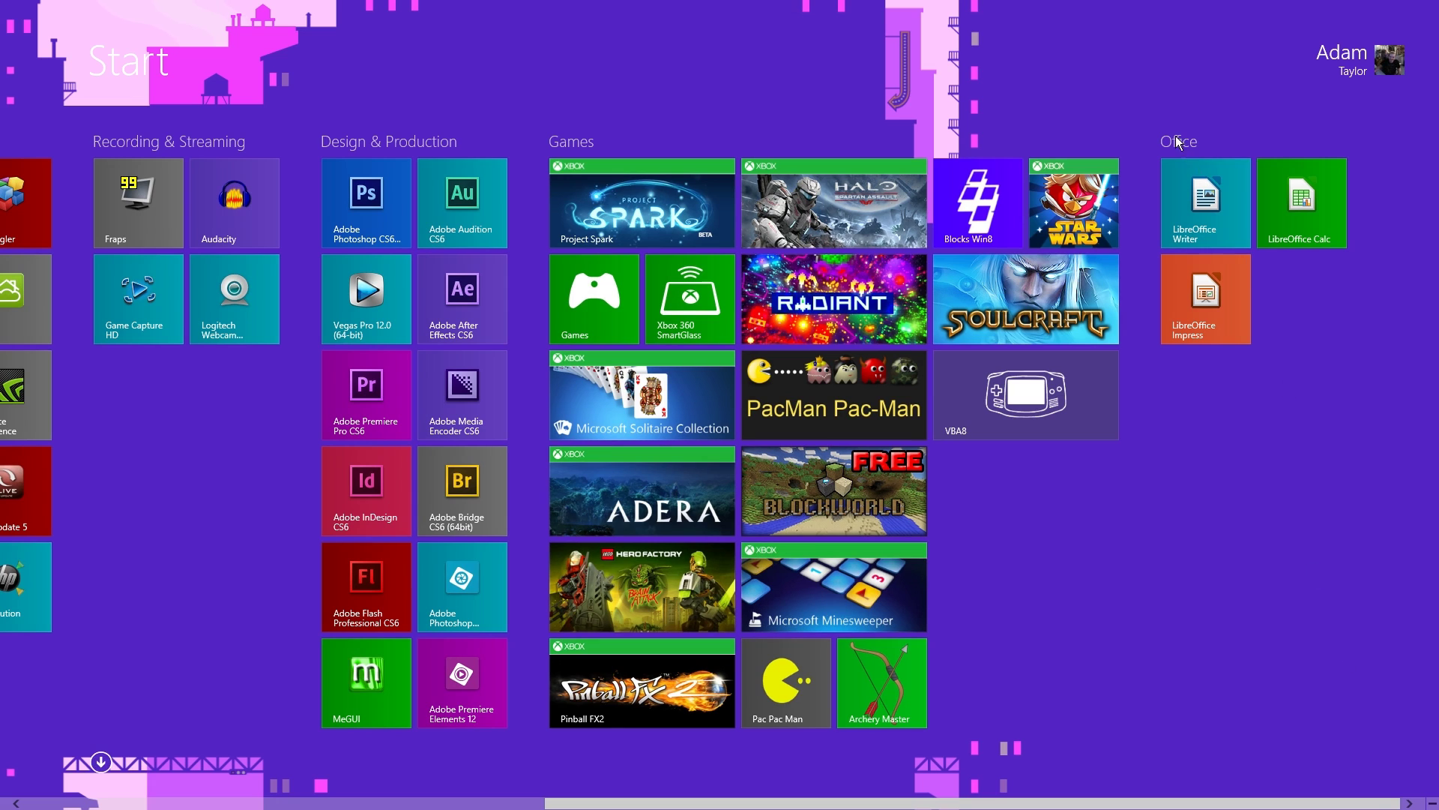
Step: In the zoomed-out overview, move the new Office group beside the Home group
{"action": "right_click", "coordinate": [1090, 129]}
{"action": "left_click", "coordinate": [1432, 803]}
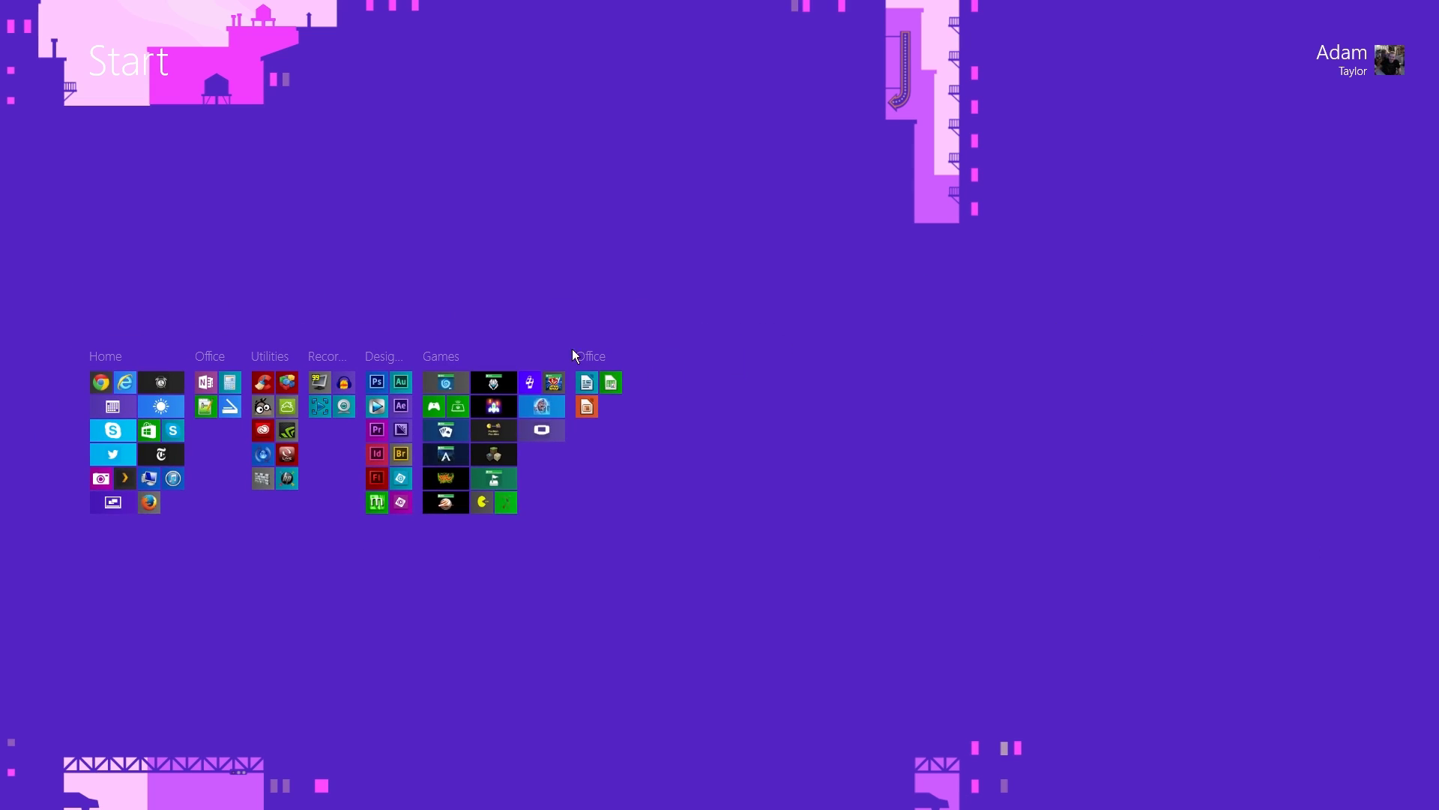
{"action": "left_click", "coordinate": [589, 361]}
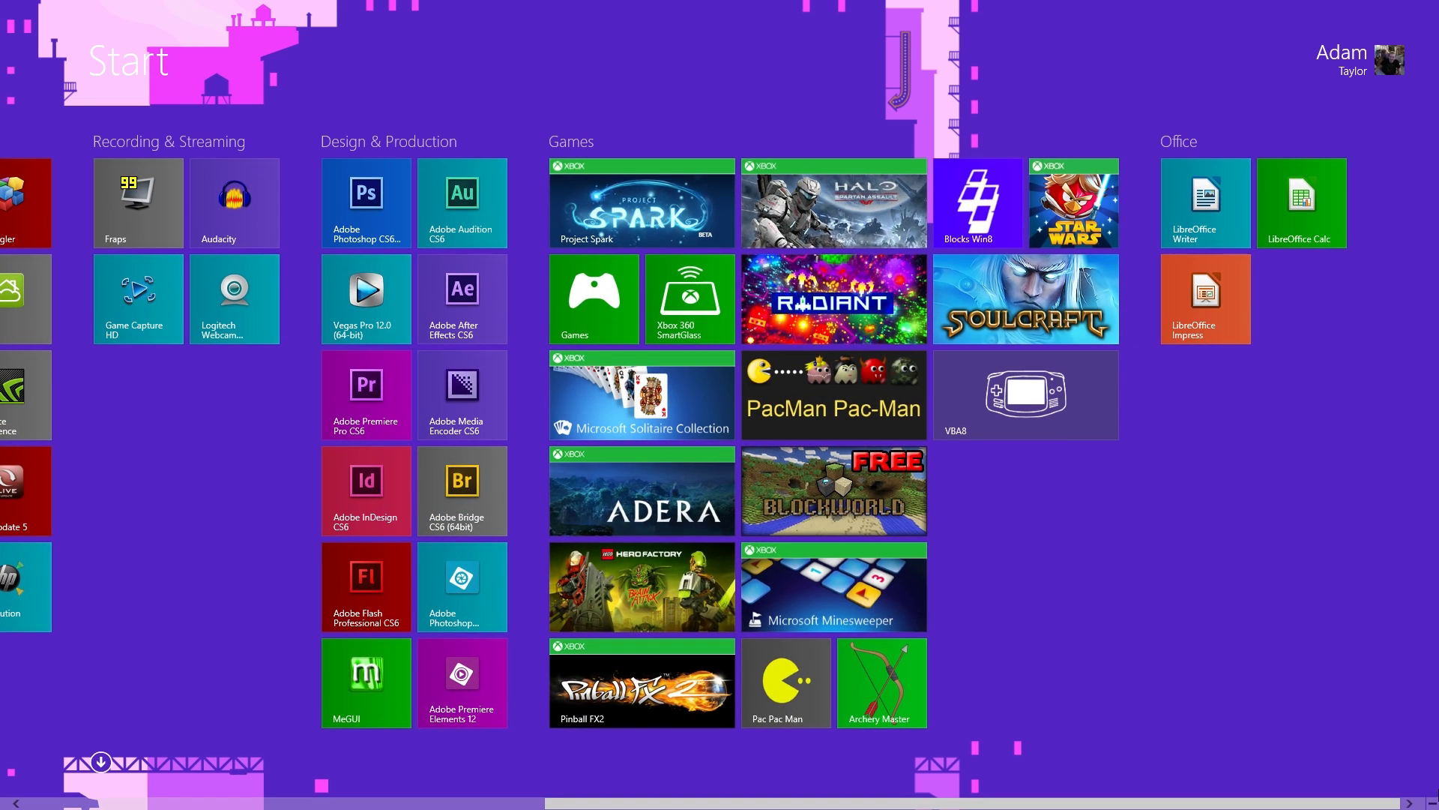
{"action": "left_click", "coordinate": [1432, 803]}
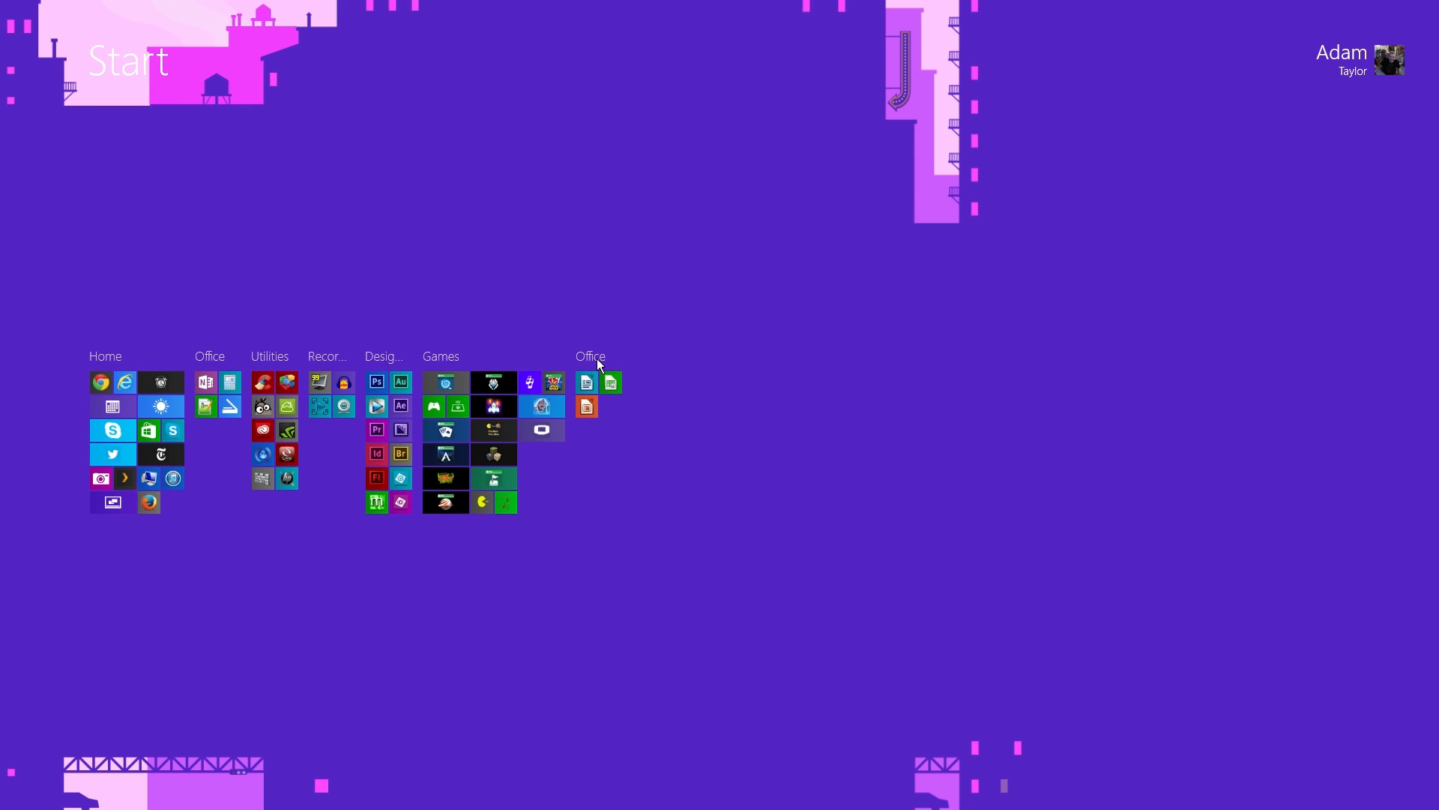
{"action": "left_click_drag", "start_coordinate": [597, 358], "coordinate": [258, 380]}
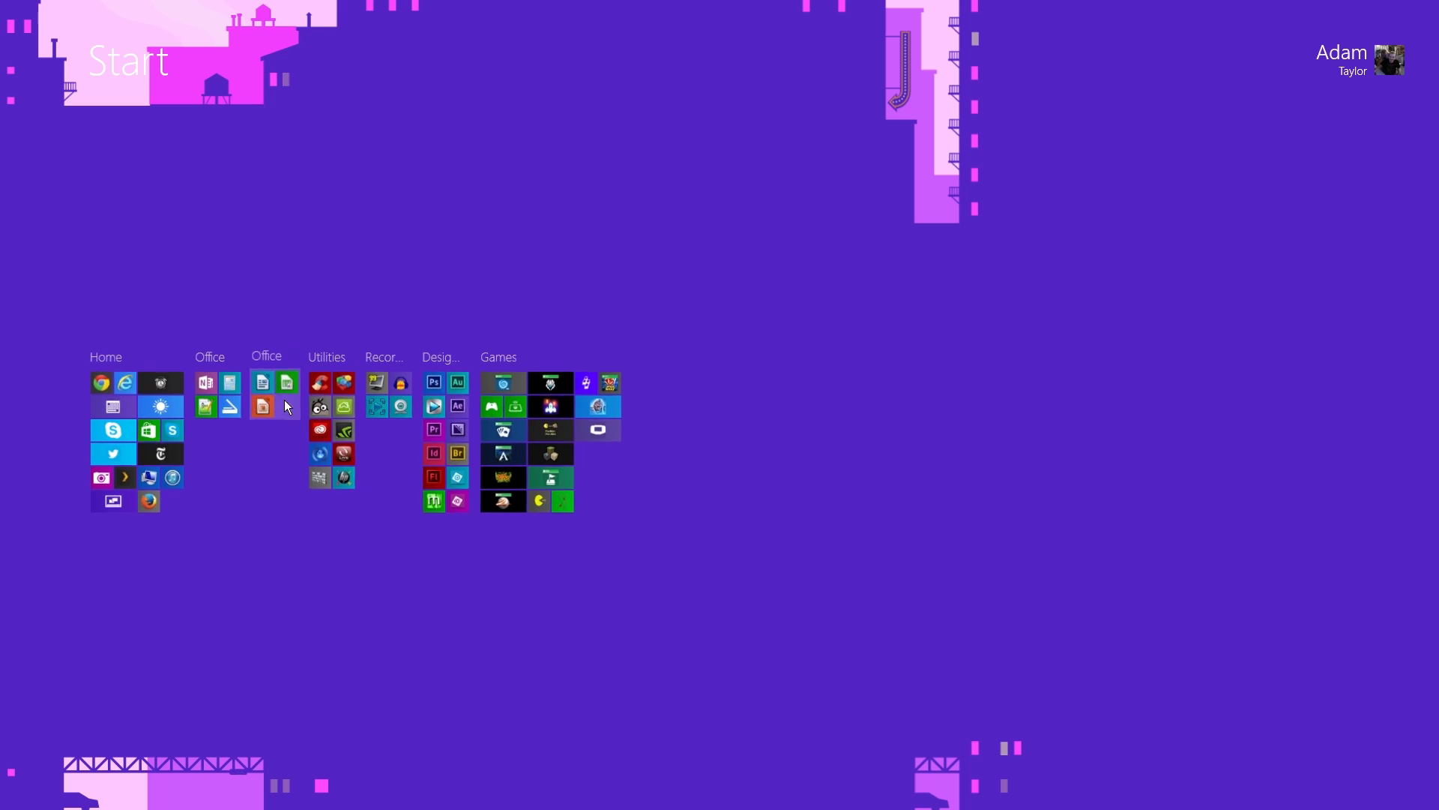
Step: Drag the Writer, Impress and Calc tiles into the first Office group
{"action": "left_click", "coordinate": [258, 424]}
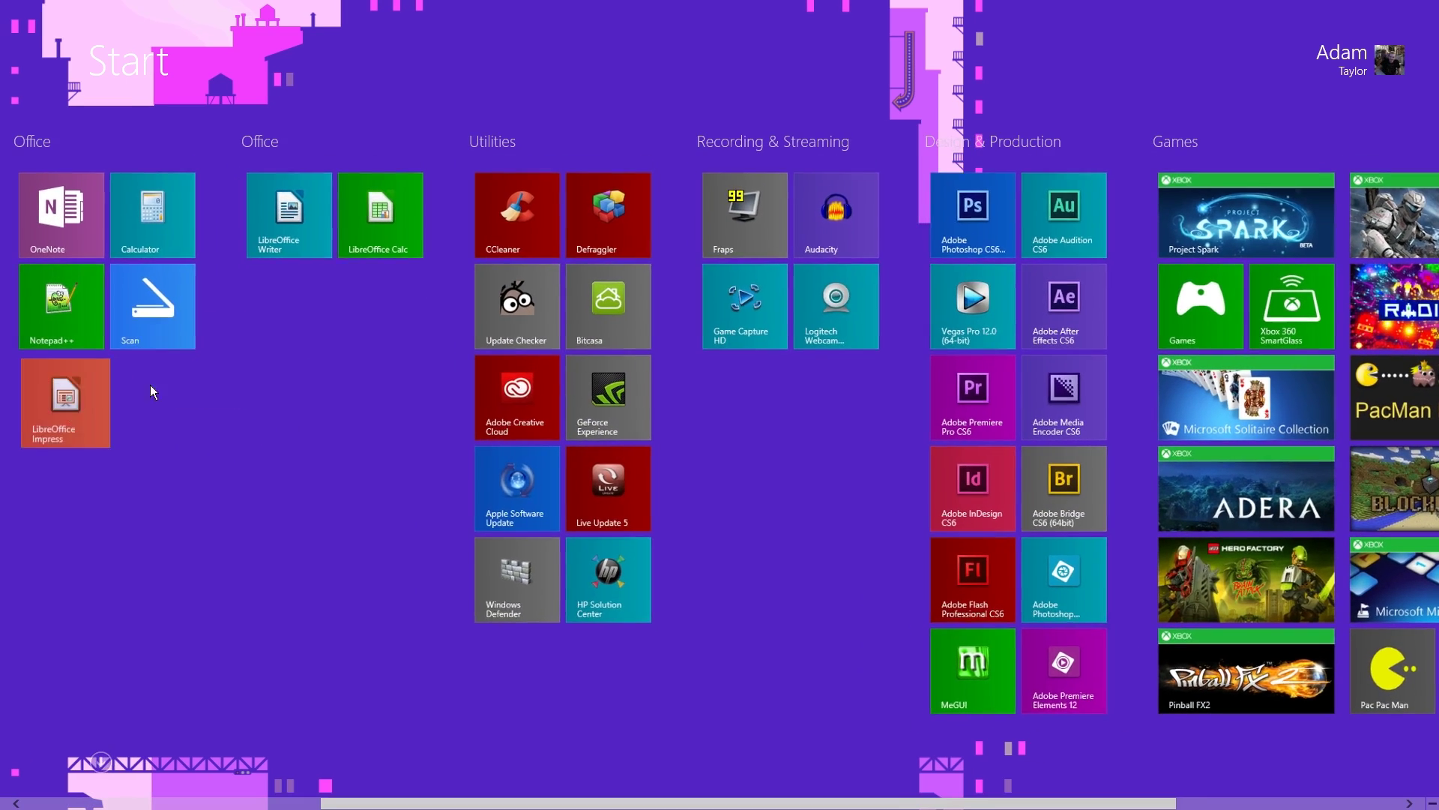
{"action": "mouse_move", "coordinate": [290, 201]}
{"action": "left_mouse_down"}
{"action": "mouse_move", "coordinate": [97, 345]}
{"action": "mouse_move", "coordinate": [128, 199]}
{"action": "mouse_move", "coordinate": [286, 202]}
{"action": "mouse_move", "coordinate": [300, 225]}
{"action": "left_mouse_up"}
{"action": "left_click_drag", "start_coordinate": [355, 396], "coordinate": [357, 203]}
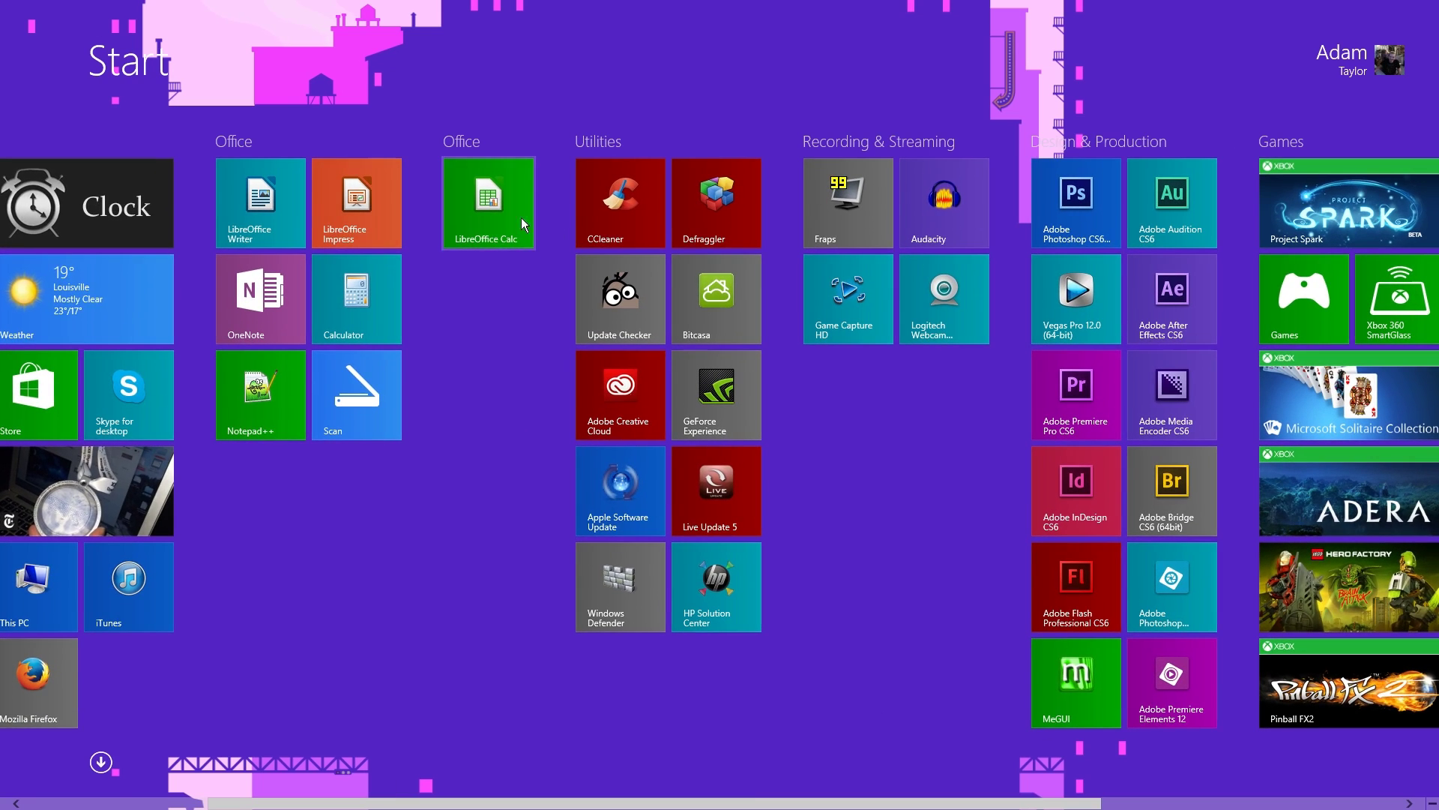
{"action": "left_click_drag", "start_coordinate": [480, 228], "coordinate": [264, 300]}
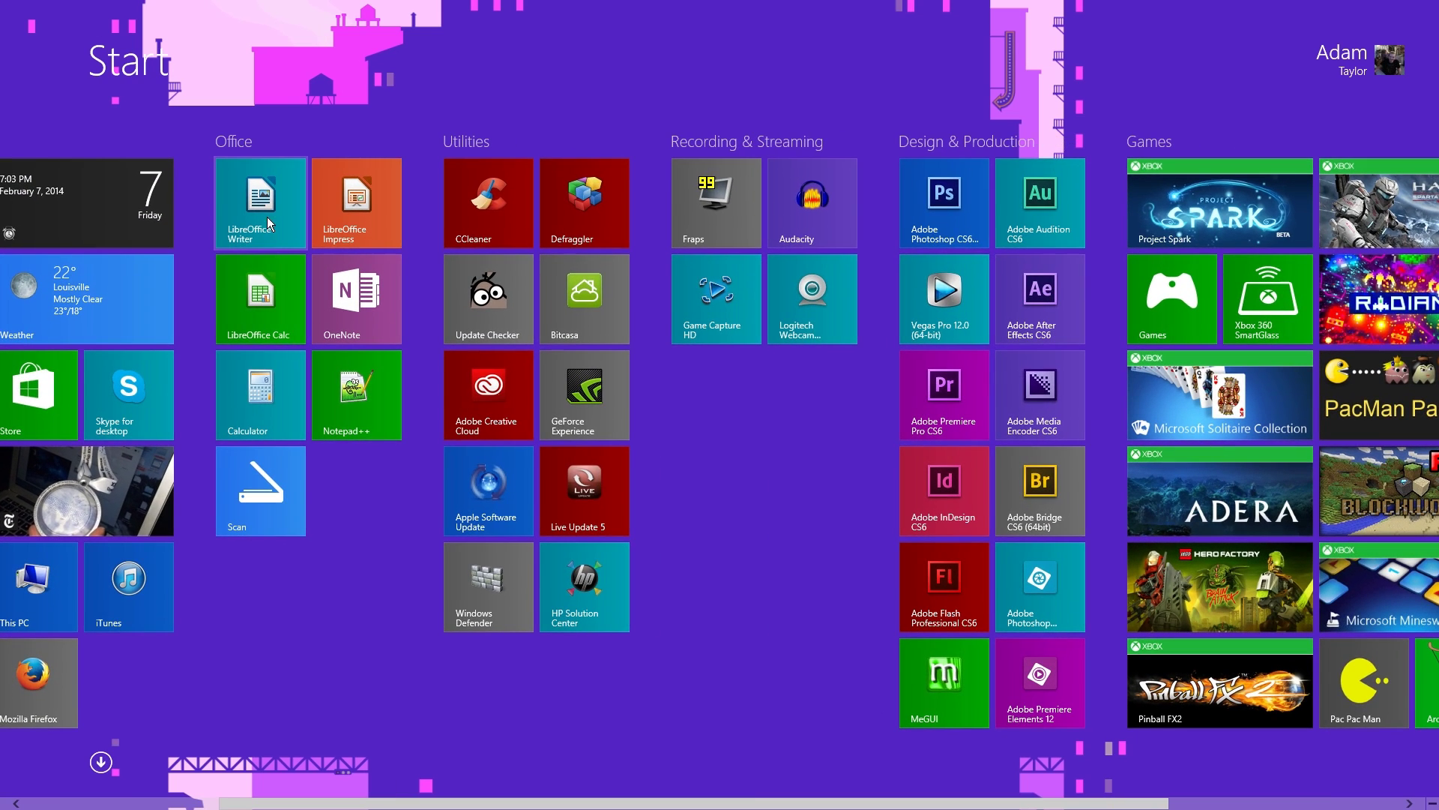
{"action": "scroll", "coordinate": [365, 799], "scroll_direction": "up", "scroll_amount": 3}
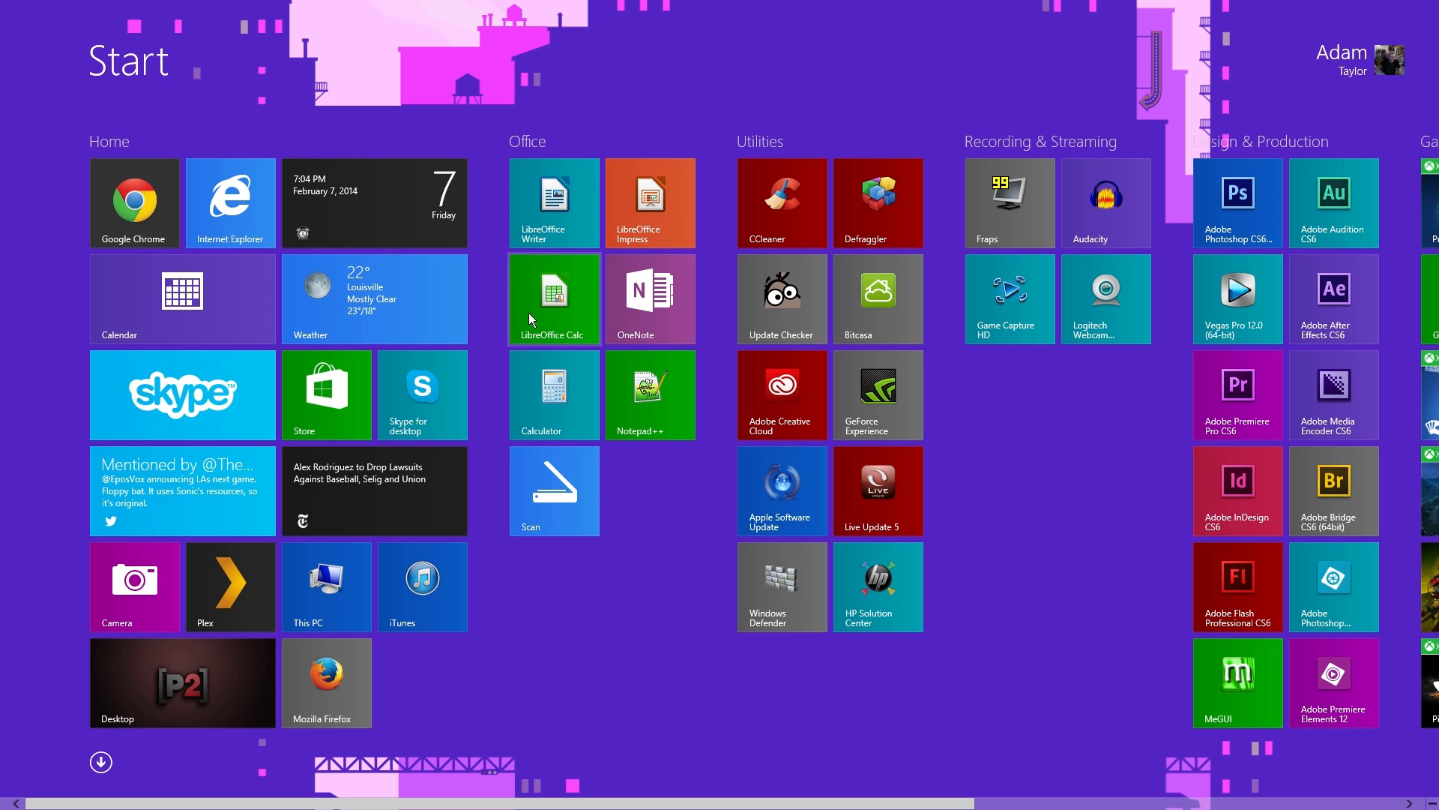
Step: Launch LibreOffice 4.2 from the desktop shortcut and browse the spreadsheet and presentation templates
{"action": "left_click", "coordinate": [148, 675]}
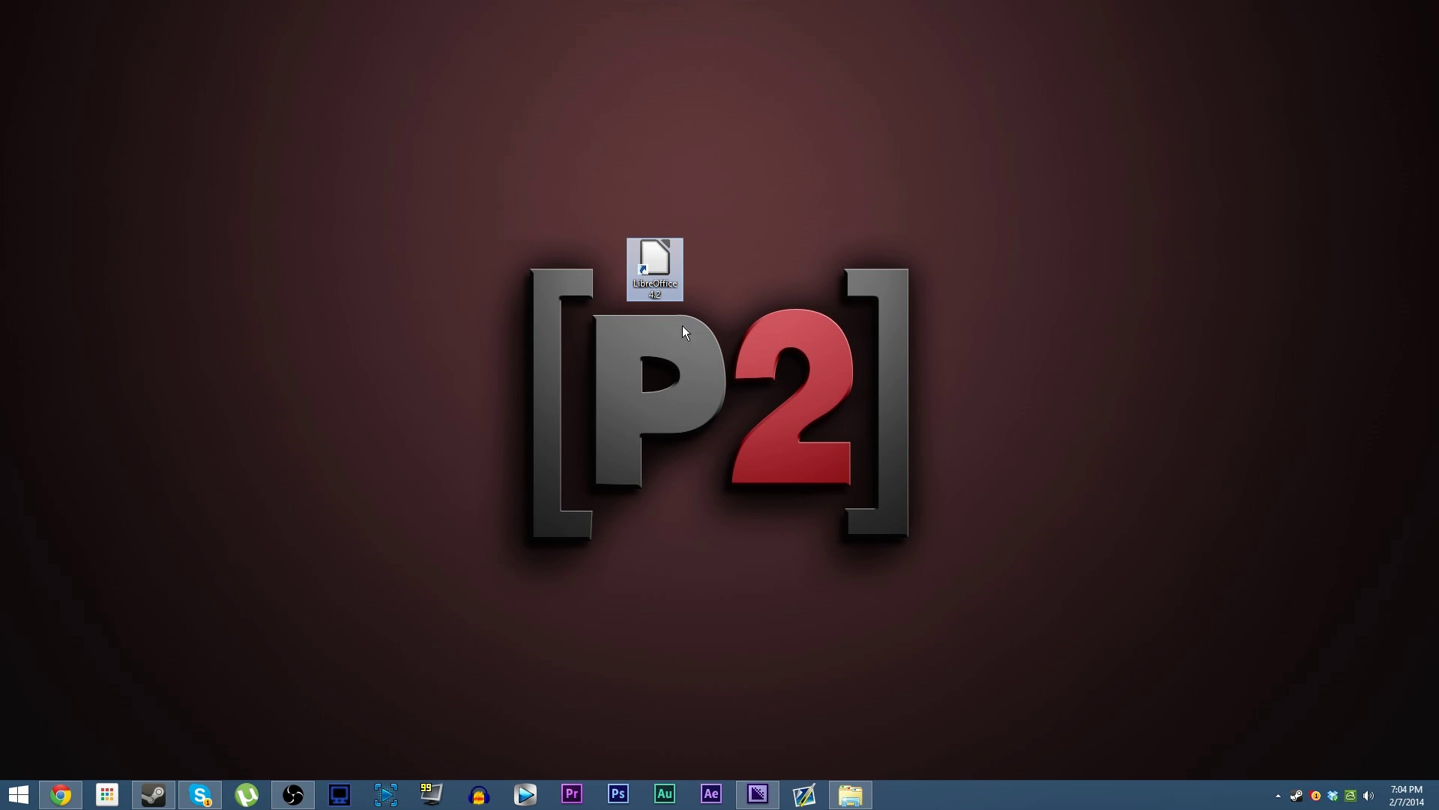
{"action": "double_click", "coordinate": [650, 272]}
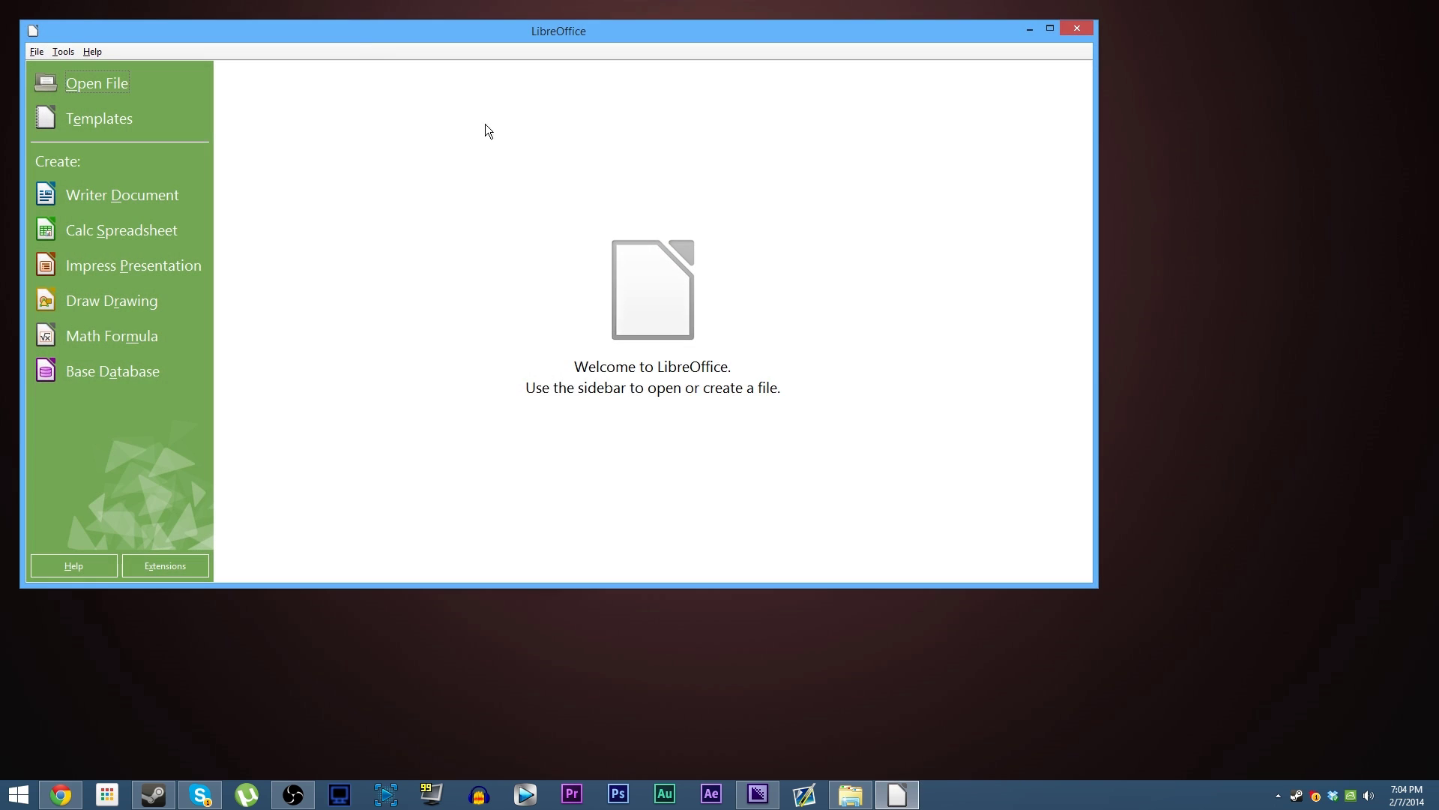
{"action": "left_click_drag", "start_coordinate": [349, 30], "coordinate": [587, 132]}
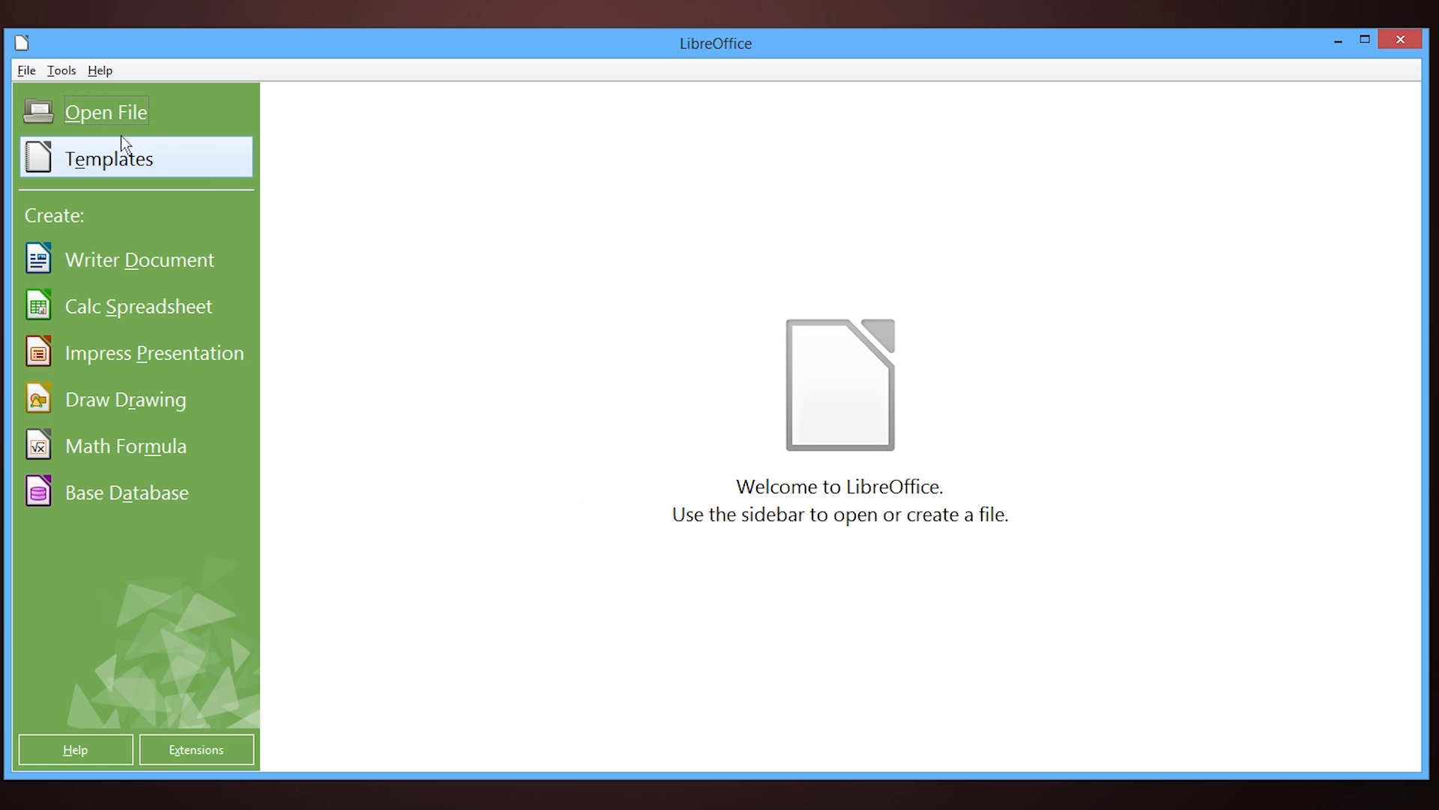
{"action": "left_click", "coordinate": [360, 229]}
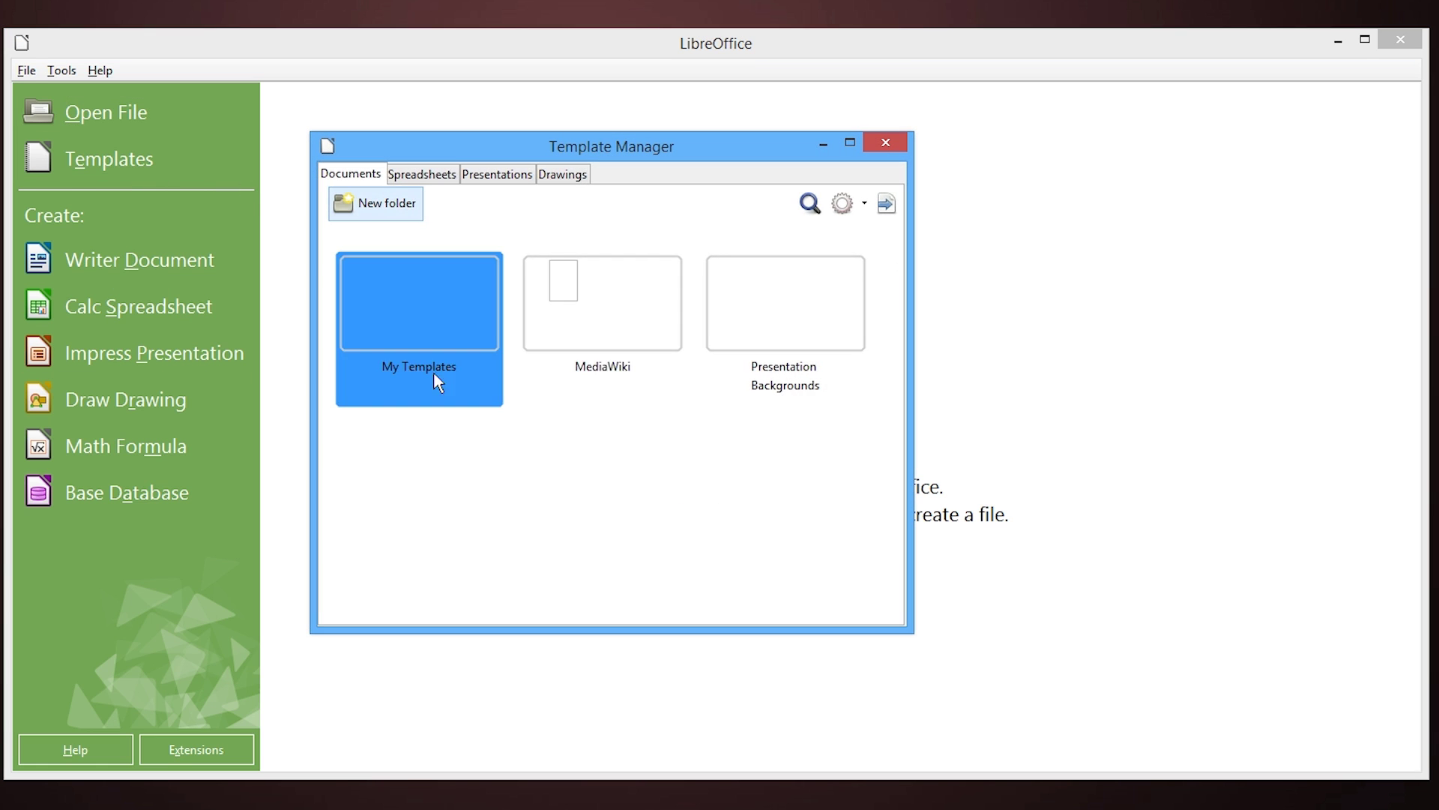
{"action": "left_click", "coordinate": [427, 179]}
{"action": "left_click", "coordinate": [510, 182]}
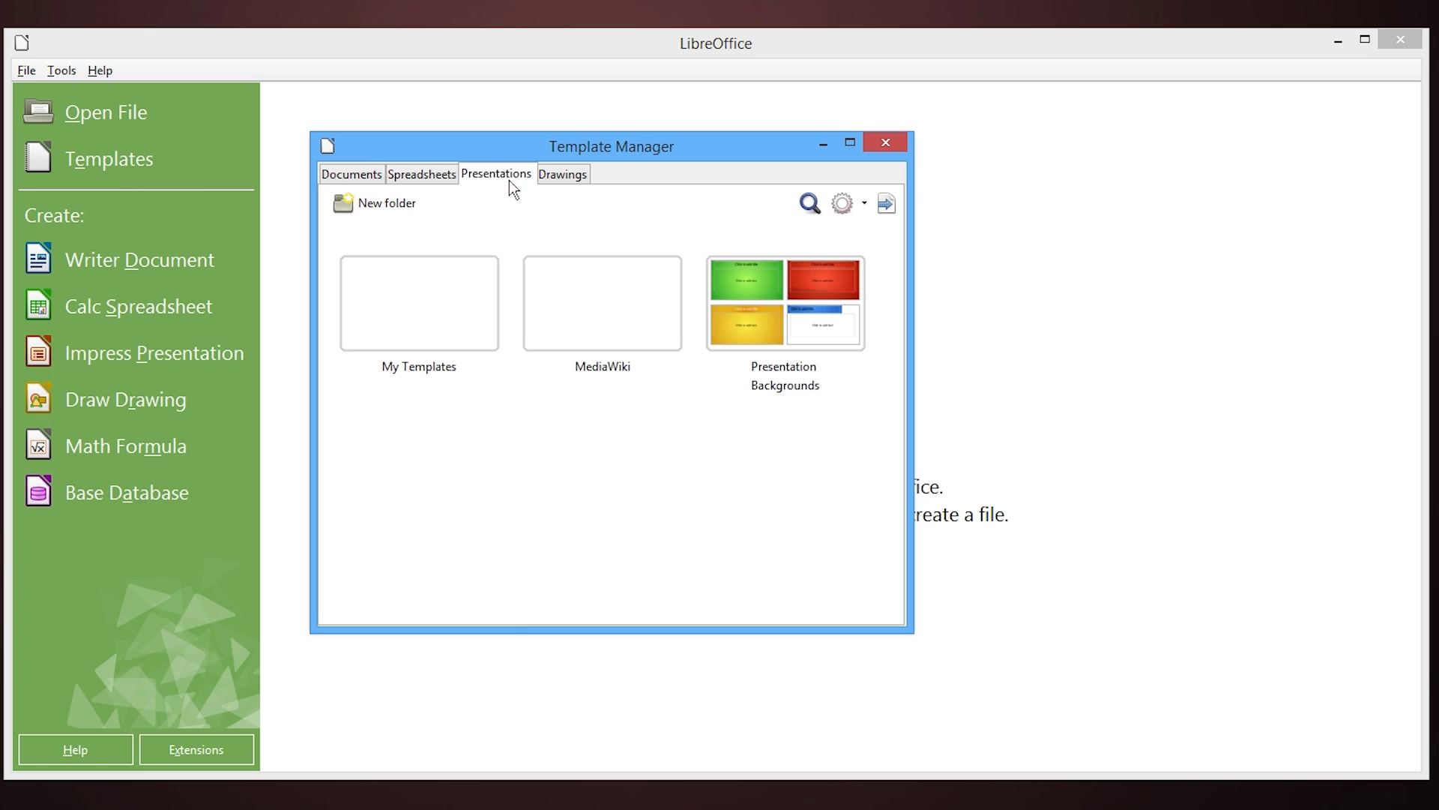
{"action": "left_click", "coordinate": [895, 146]}
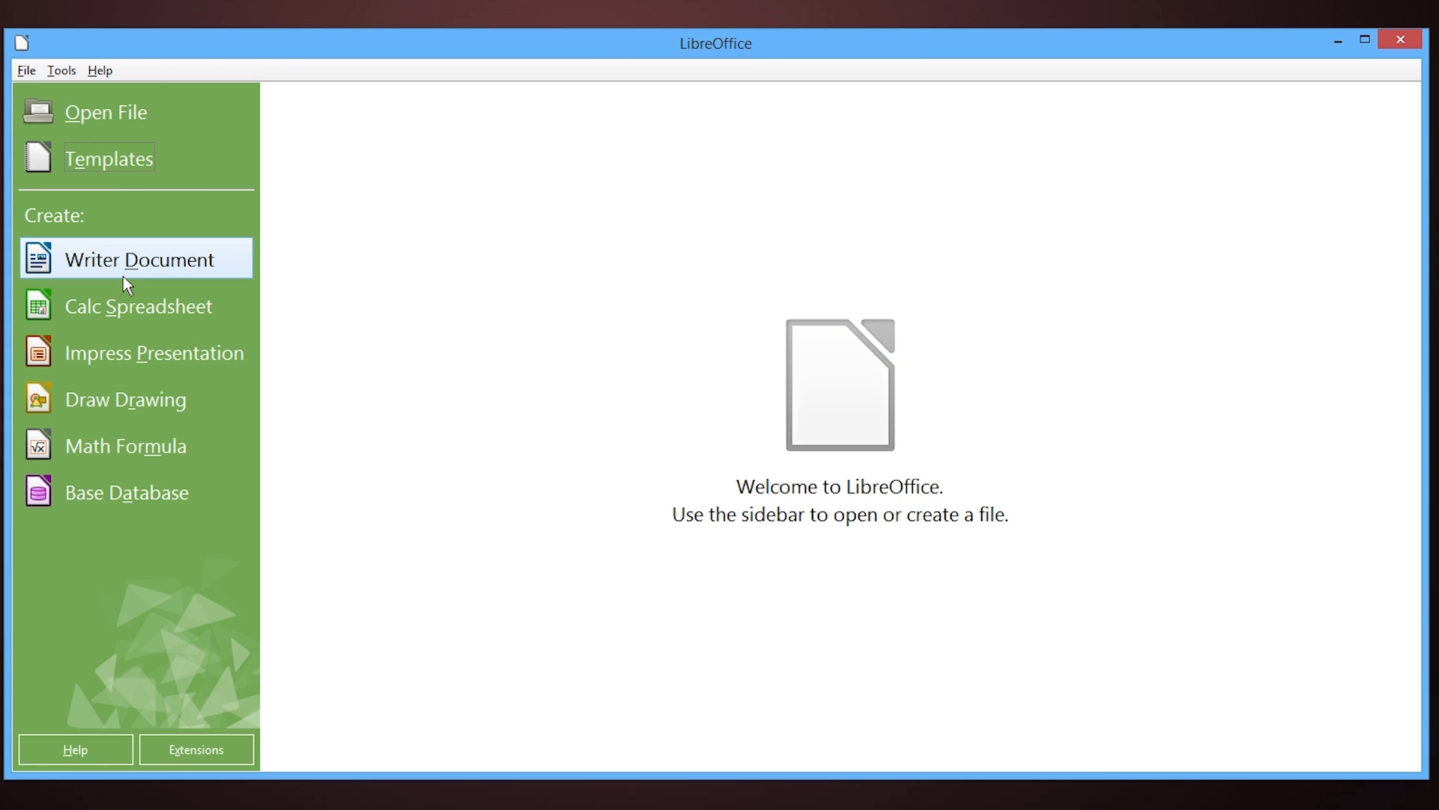
Step: Start a blank Writer test document, resize its window, then close it without saving
{"action": "left_click", "coordinate": [123, 271]}
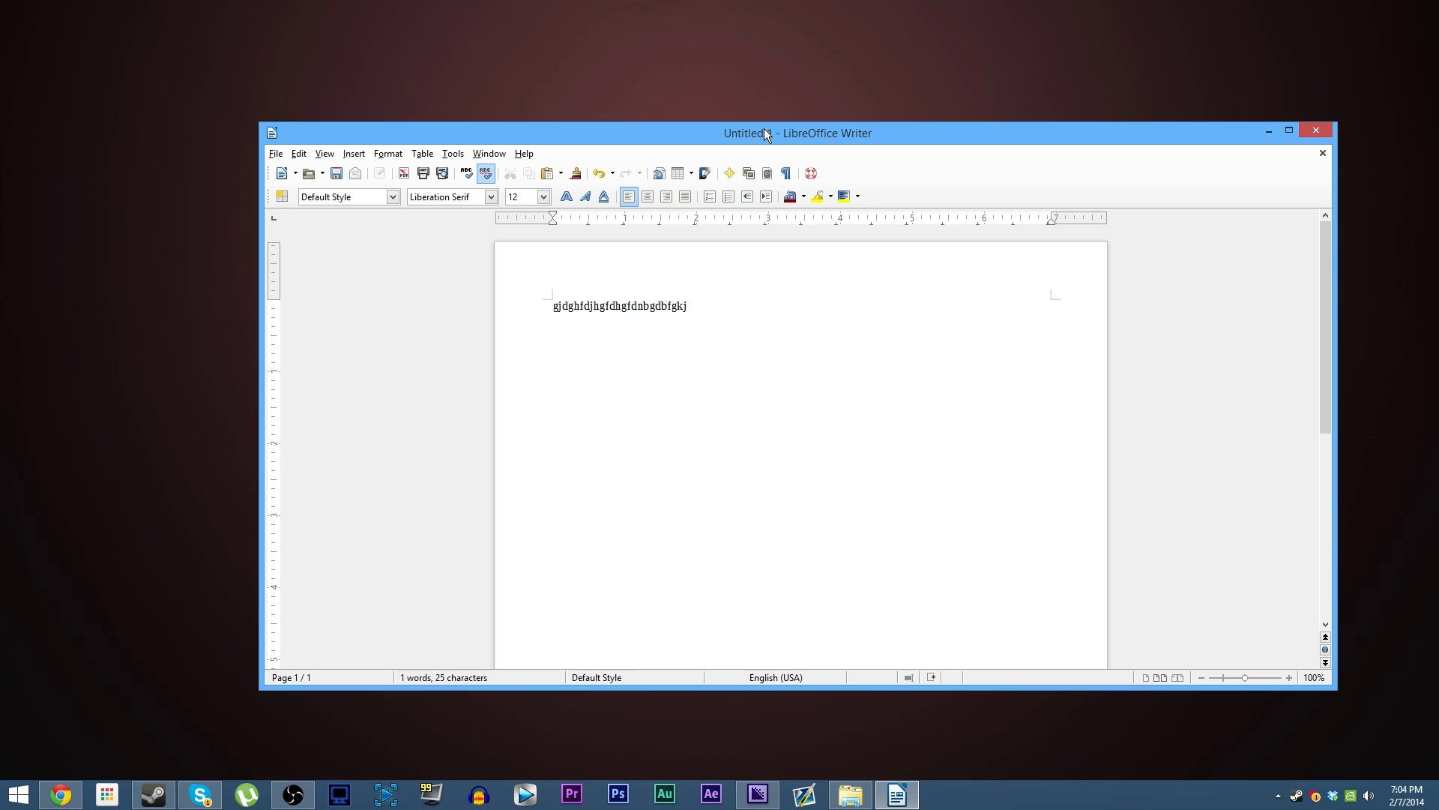
{"action": "double_click", "coordinate": [673, 38]}
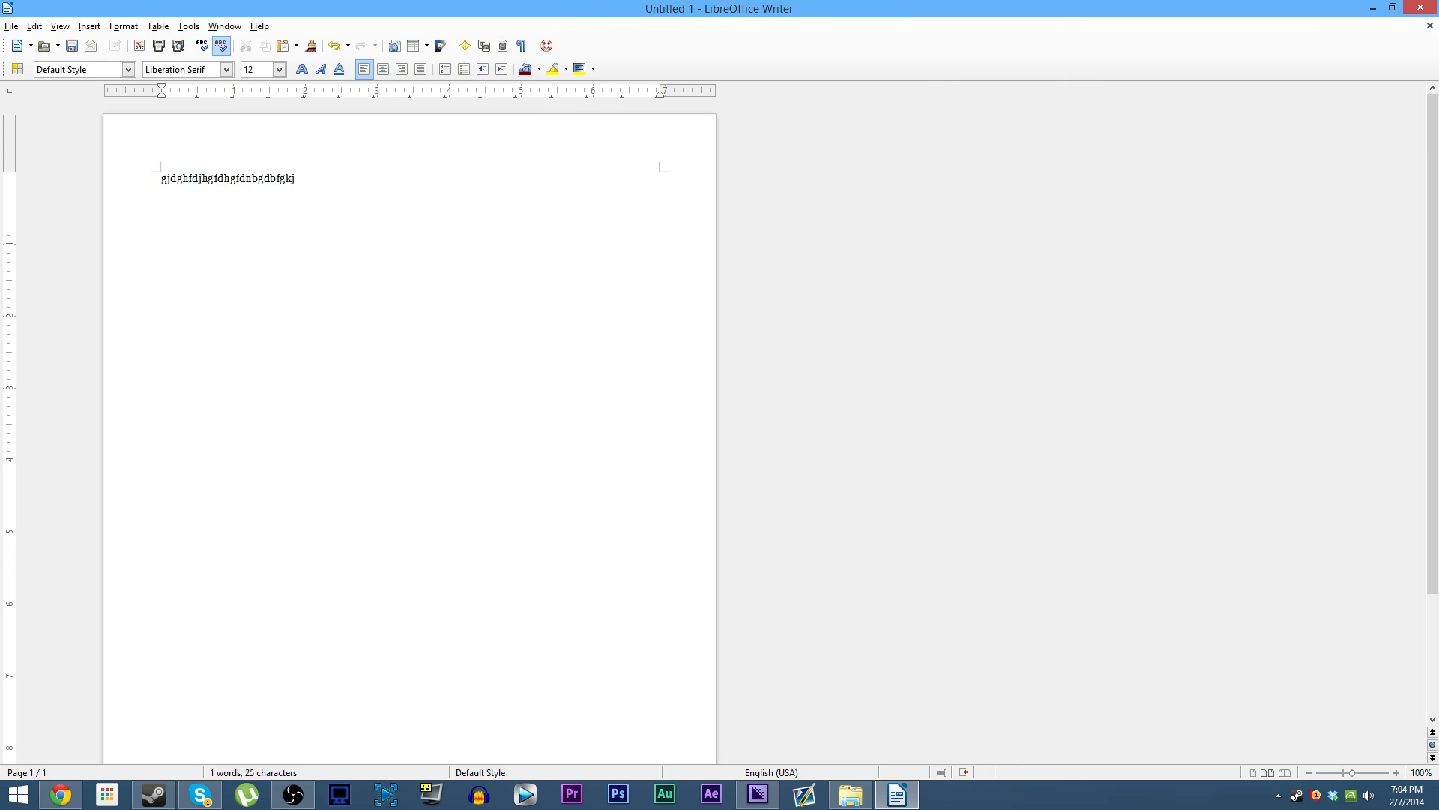
{"action": "left_click_drag", "start_coordinate": [734, 8], "coordinate": [840, 138]}
{"action": "left_click", "coordinate": [1346, 145]}
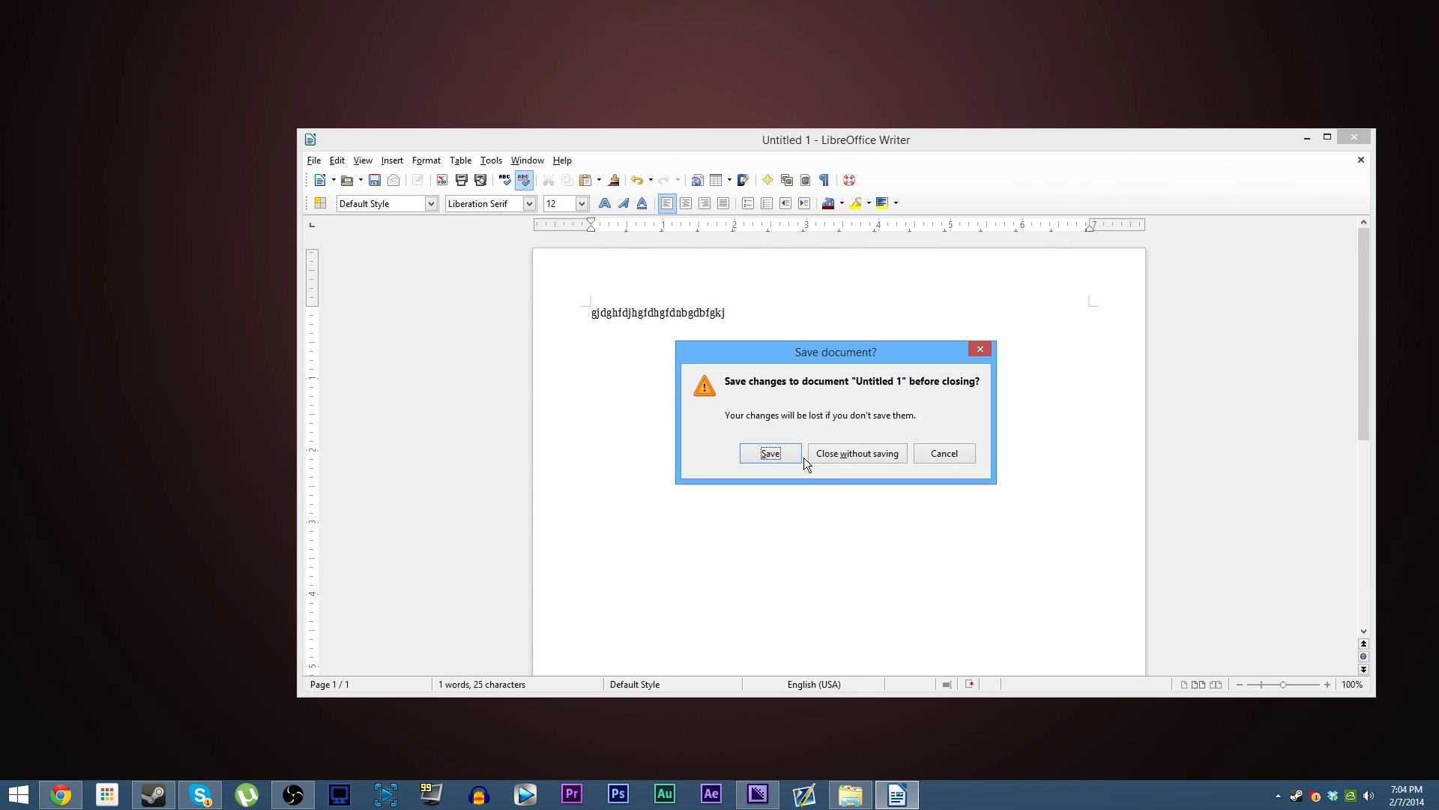
{"action": "left_click", "coordinate": [832, 454]}
Step: Open J300WritingAssignment1.docx from the J300 Comm Law folder, scroll through it in Writer, then close it
{"action": "key", "text": "alt+Tab"}
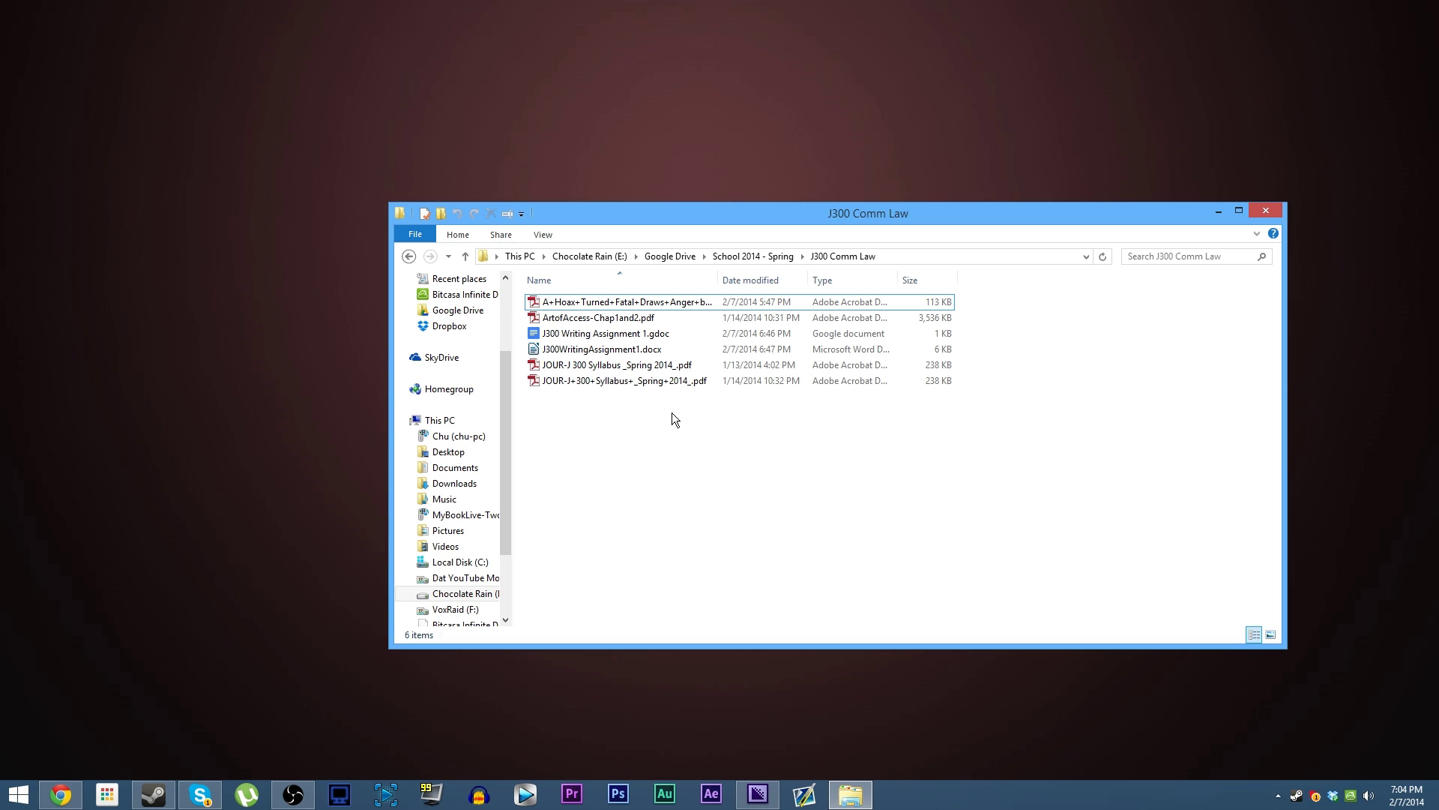
{"action": "double_click", "coordinate": [631, 357]}
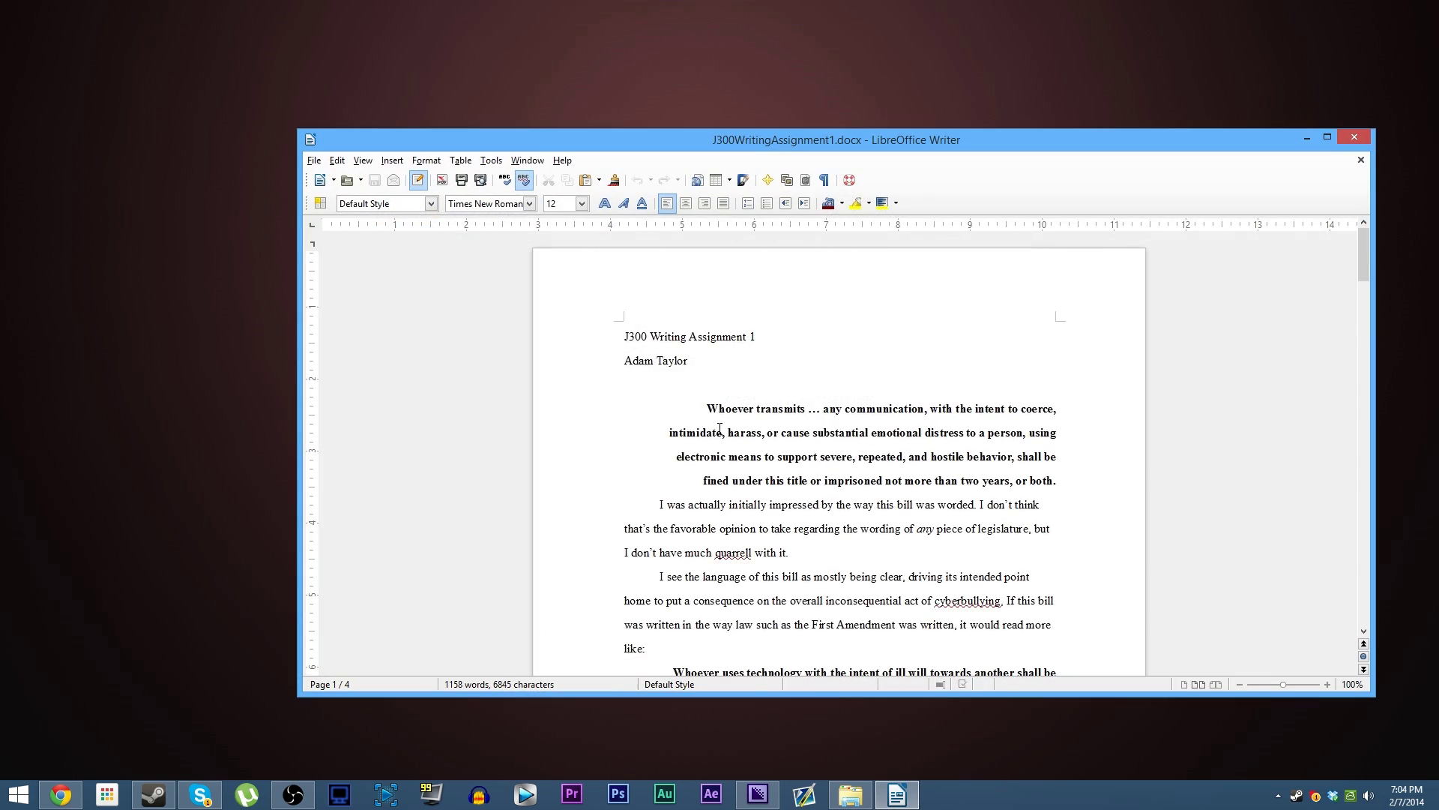
{"action": "scroll", "coordinate": [822, 525], "scroll_direction": "down", "scroll_amount": 10}
{"action": "scroll", "coordinate": [822, 526], "scroll_direction": "down", "scroll_amount": 18}
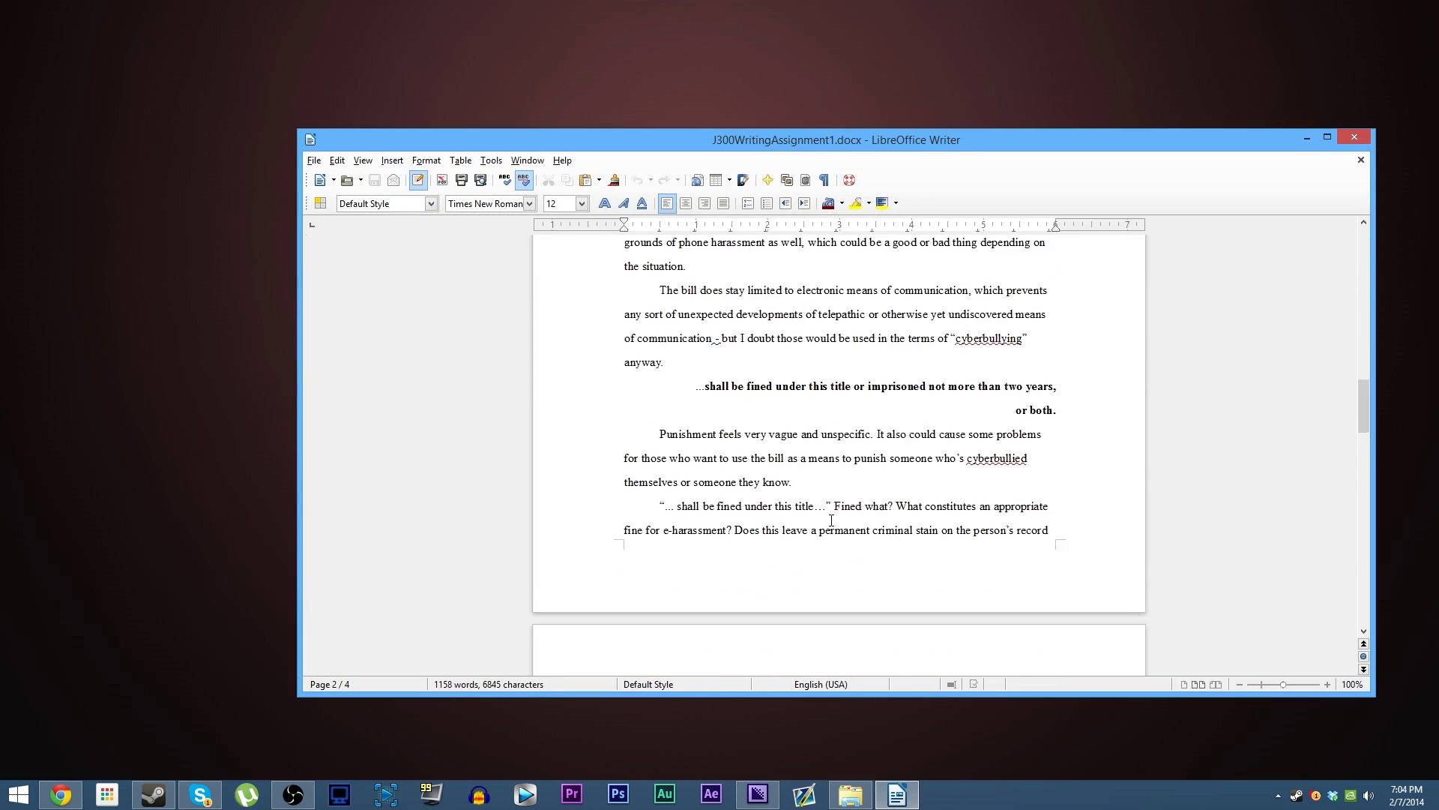
{"action": "scroll", "coordinate": [900, 498], "scroll_direction": "up", "scroll_amount": 4}
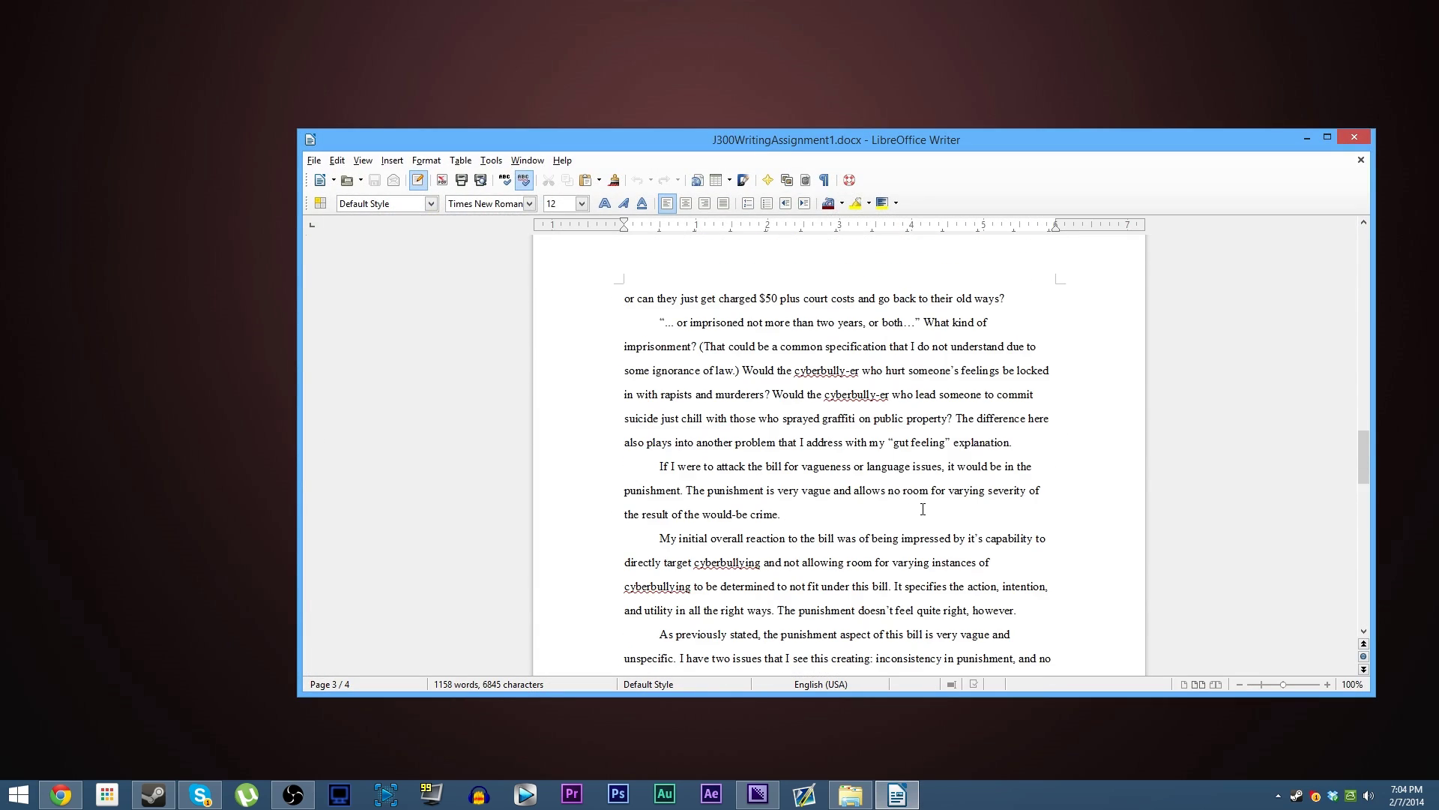
{"action": "left_click", "coordinate": [1354, 136]}
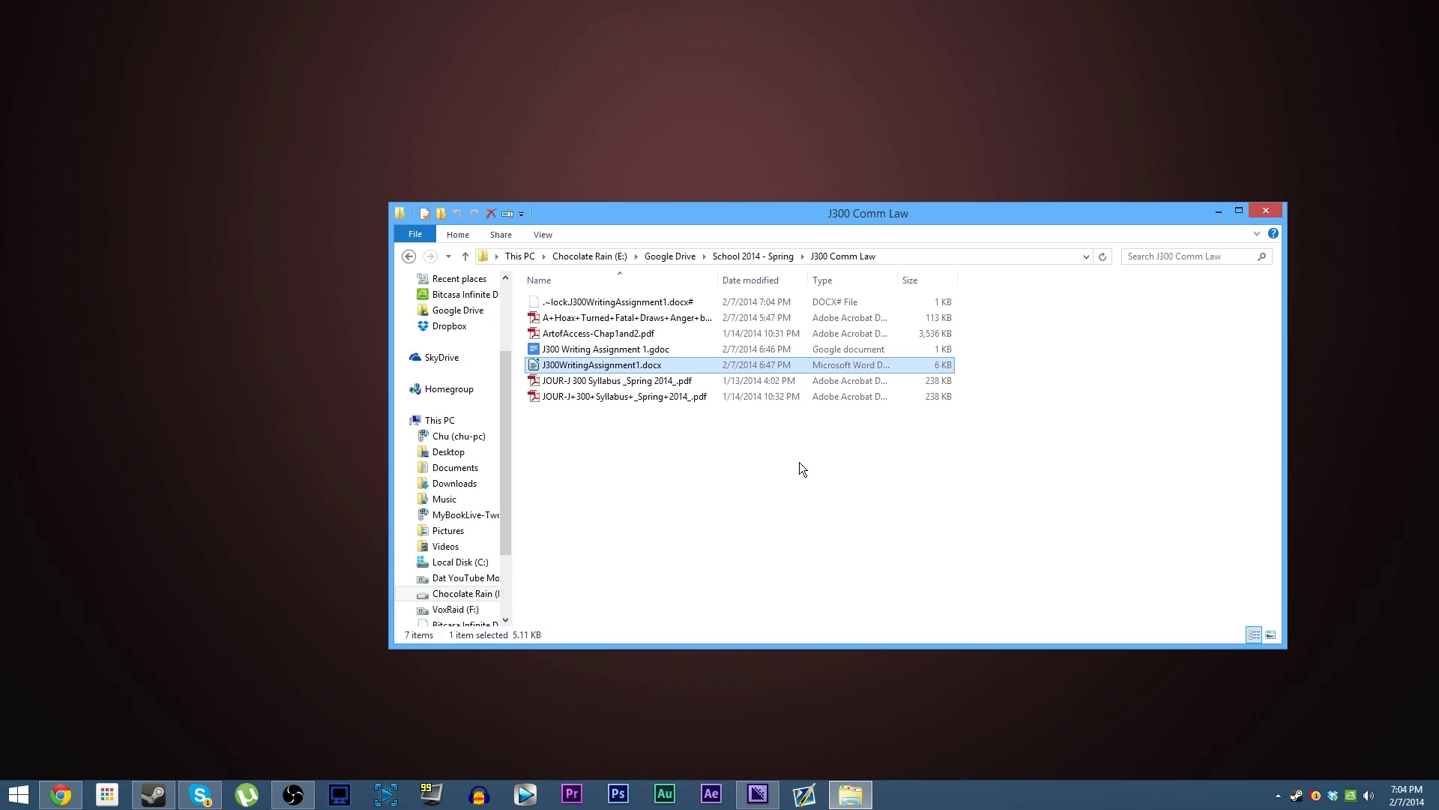
Step: Close the J300 Comm Law folder and reposition the LibreOffice 4.2 desktop shortcut
{"action": "left_click", "coordinate": [1263, 214]}
{"action": "left_click_drag", "start_coordinate": [650, 261], "coordinate": [752, 255]}
{"action": "left_click_drag", "start_coordinate": [636, 126], "coordinate": [949, 359]}
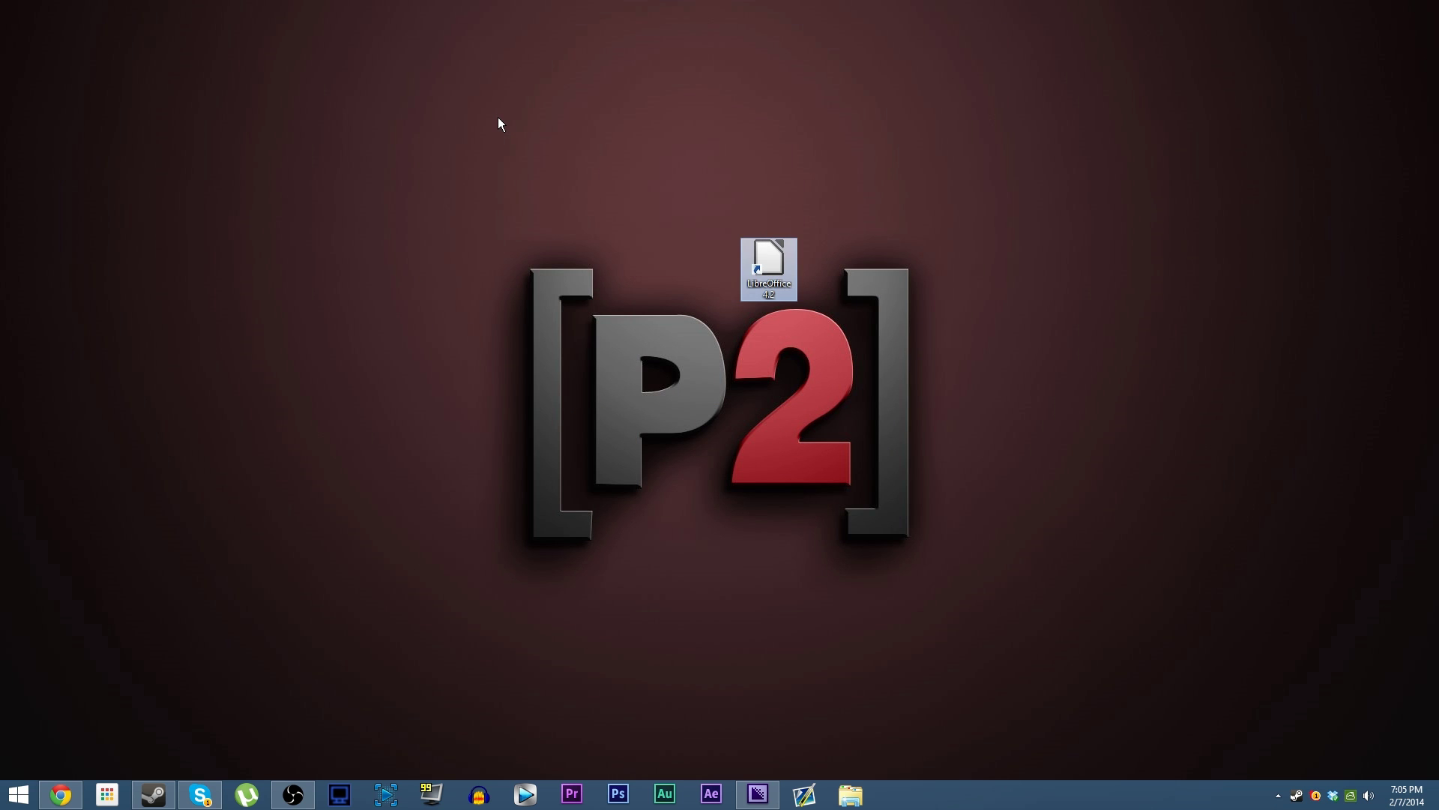
Step: Move the LibreOffice 4.2 shortcut onto the bottom of the P logo, keeping its name
{"action": "left_click", "coordinate": [198, 791]}
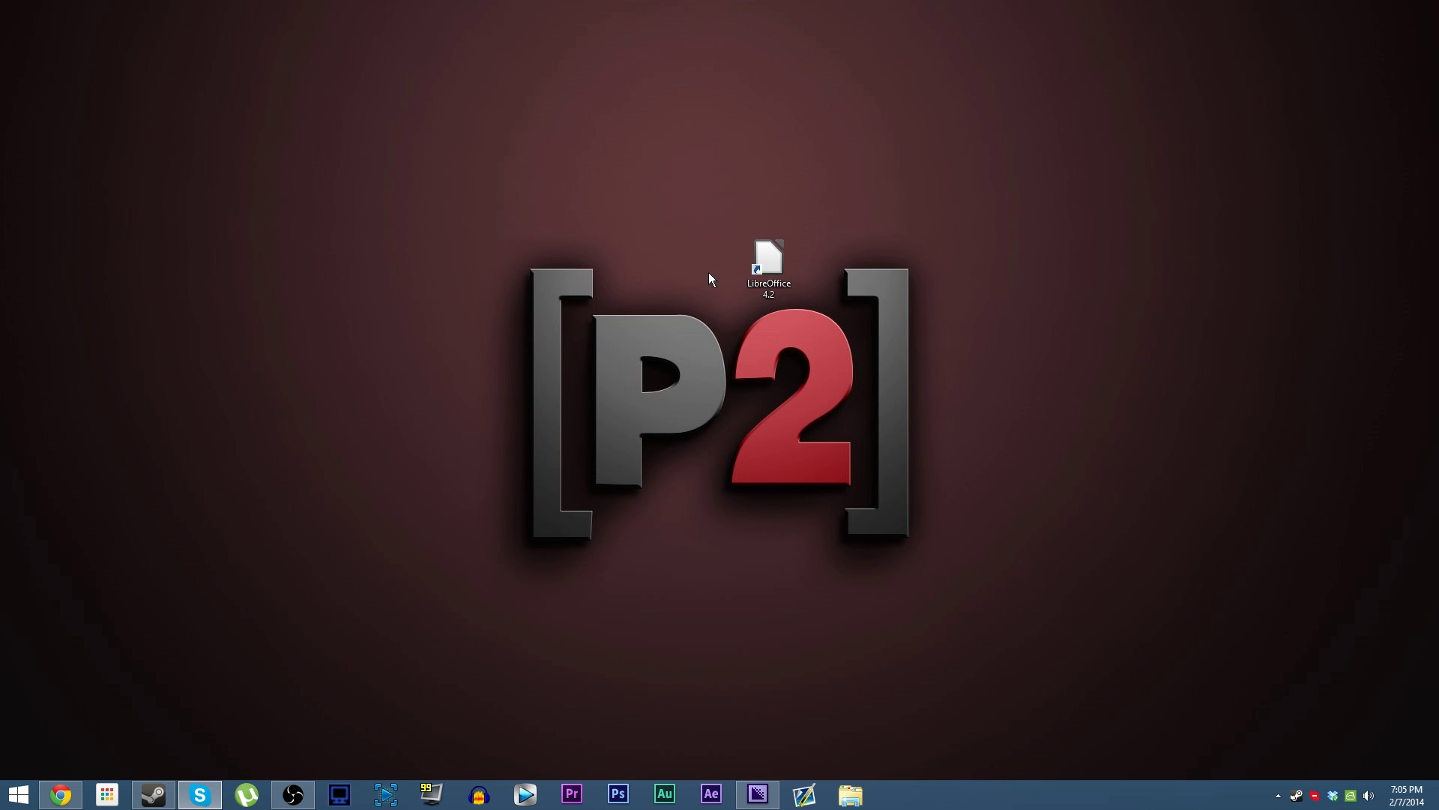
{"action": "left_click_drag", "start_coordinate": [759, 266], "coordinate": [703, 500]}
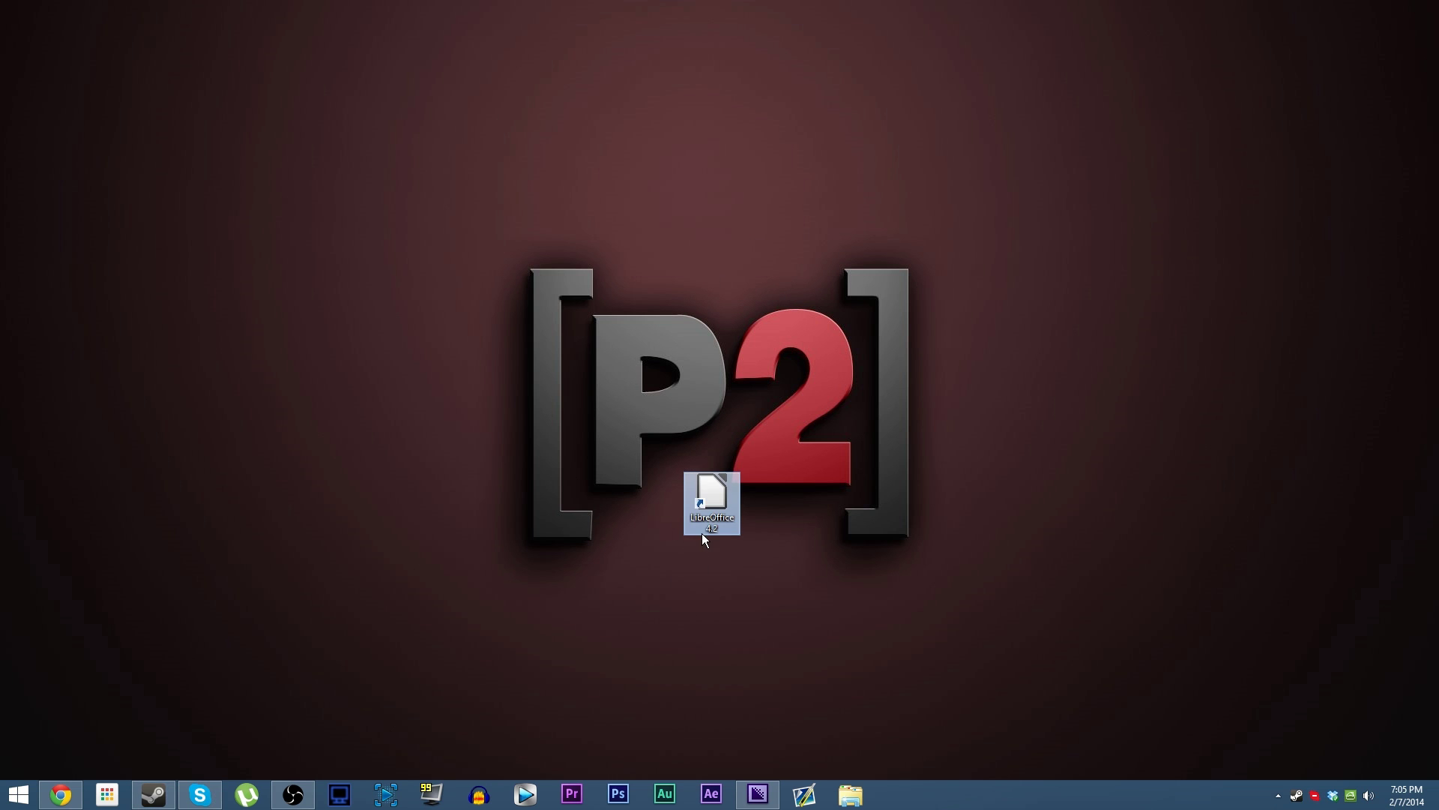
{"action": "left_click", "coordinate": [702, 533]}
{"action": "left_click", "coordinate": [734, 551]}
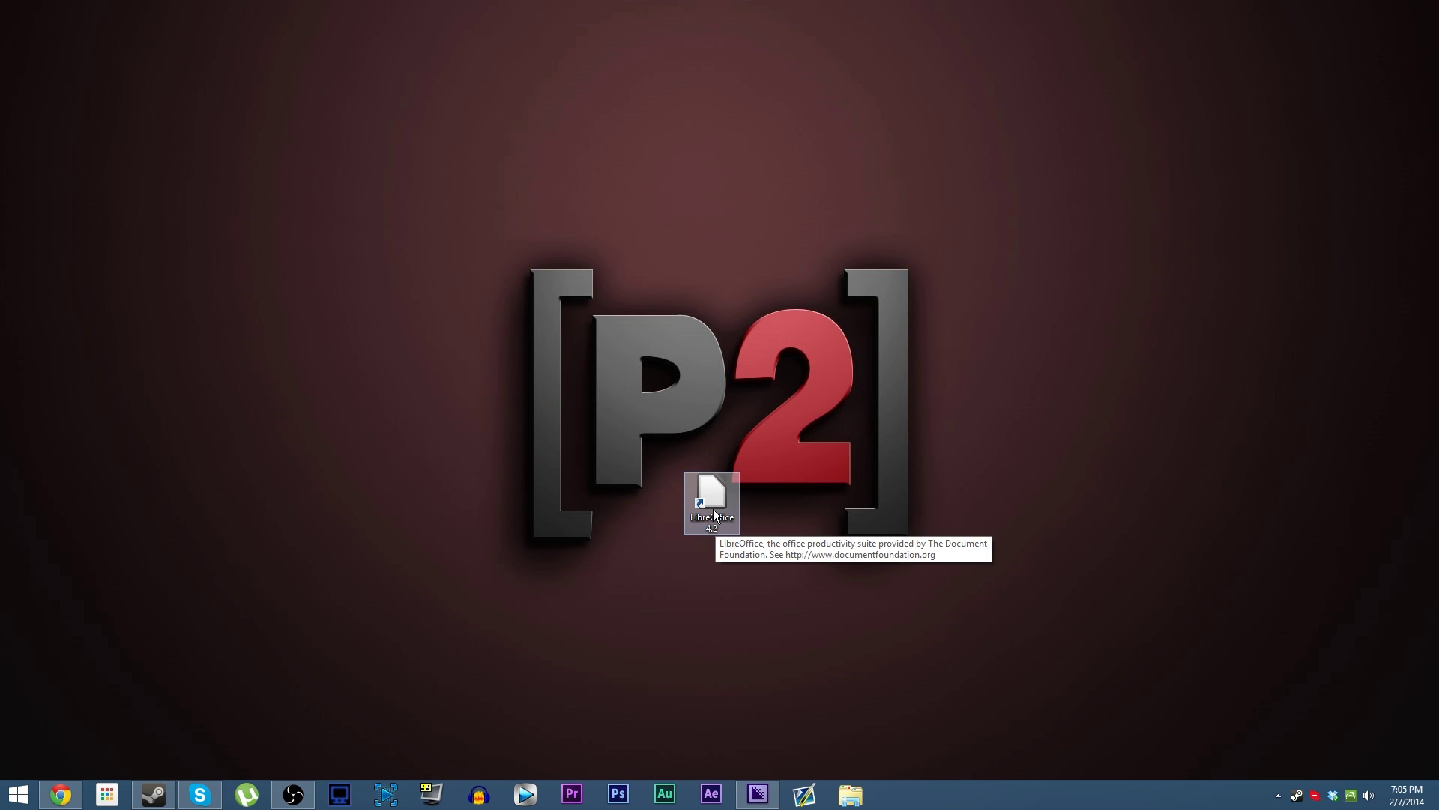
Step: Launch LibreOffice, try out a blank Calc spreadsheet by selecting cells, then close it
{"action": "double_click", "coordinate": [714, 507]}
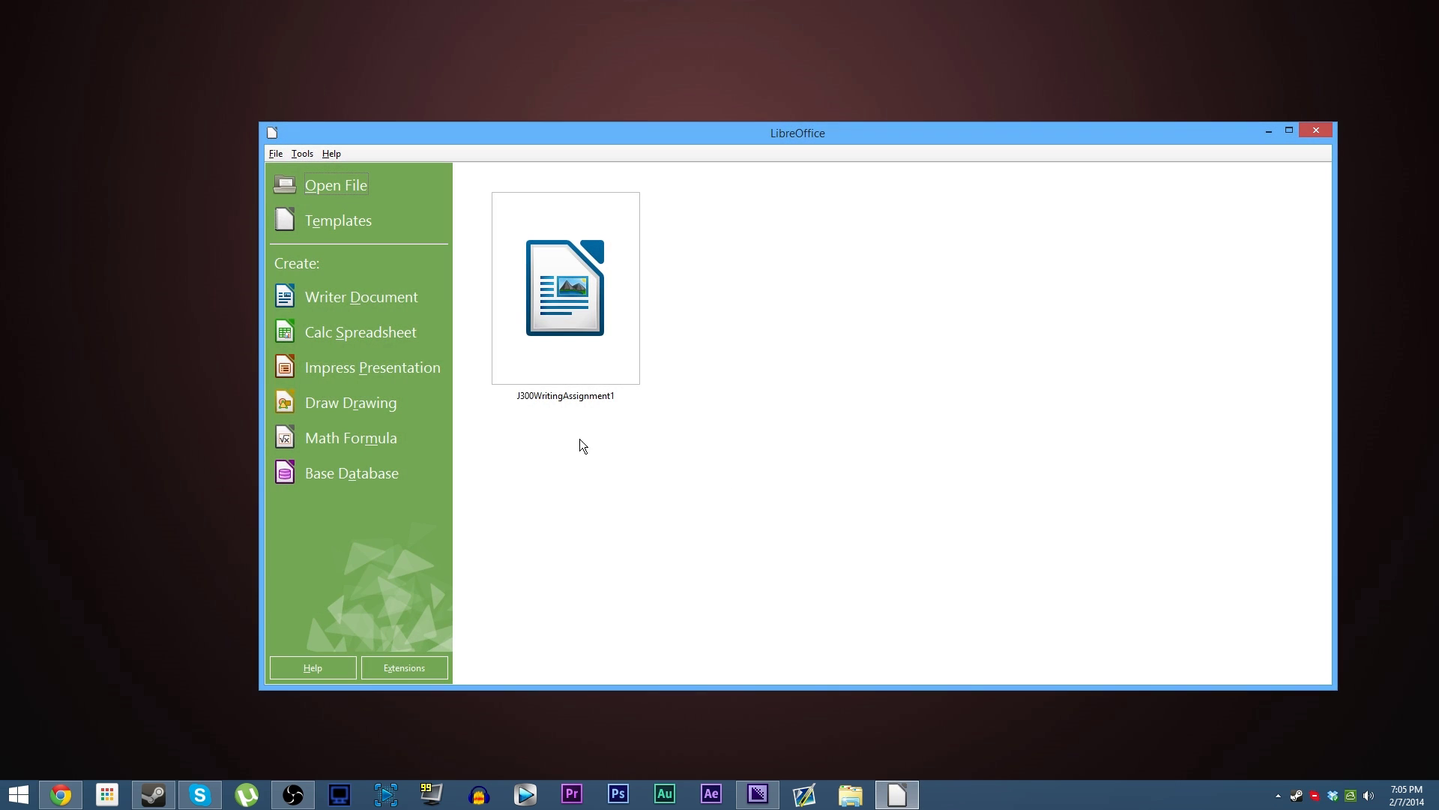
{"action": "left_click", "coordinate": [363, 334]}
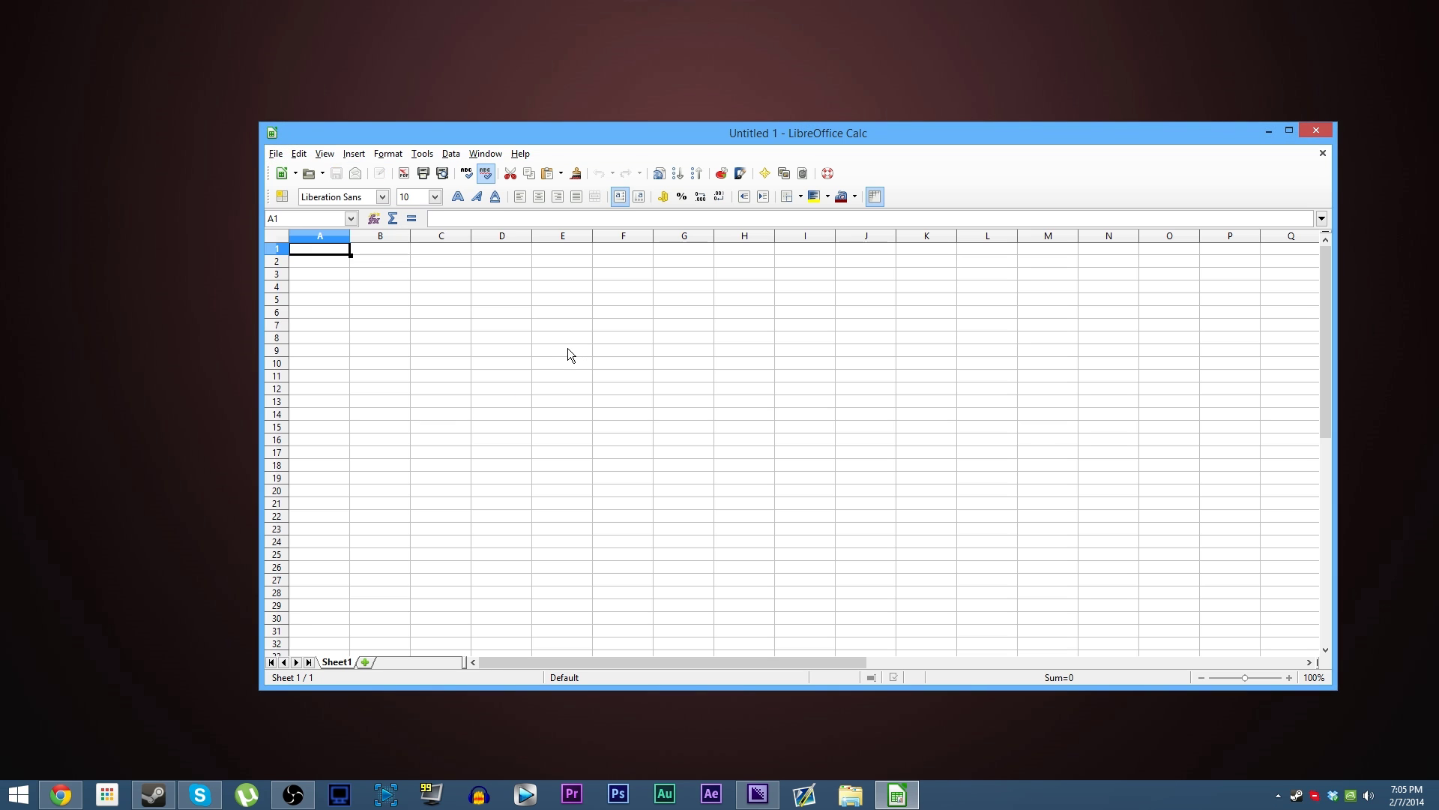
{"action": "left_click", "coordinate": [501, 299]}
{"action": "left_click", "coordinate": [742, 413]}
{"action": "left_click", "coordinate": [780, 416]}
{"action": "left_click", "coordinate": [744, 325]}
{"action": "left_click", "coordinate": [442, 286]}
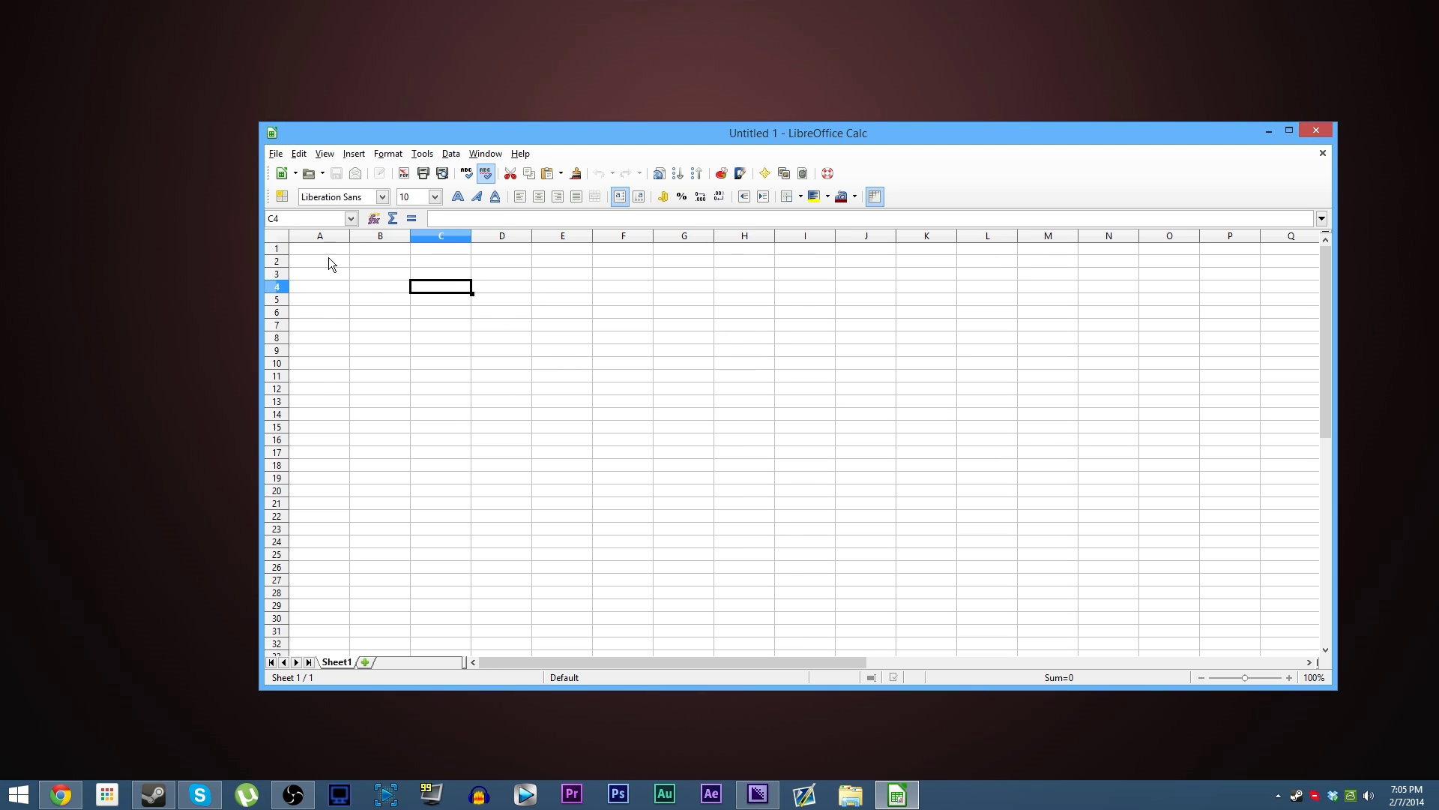
{"action": "left_click", "coordinate": [324, 251]}
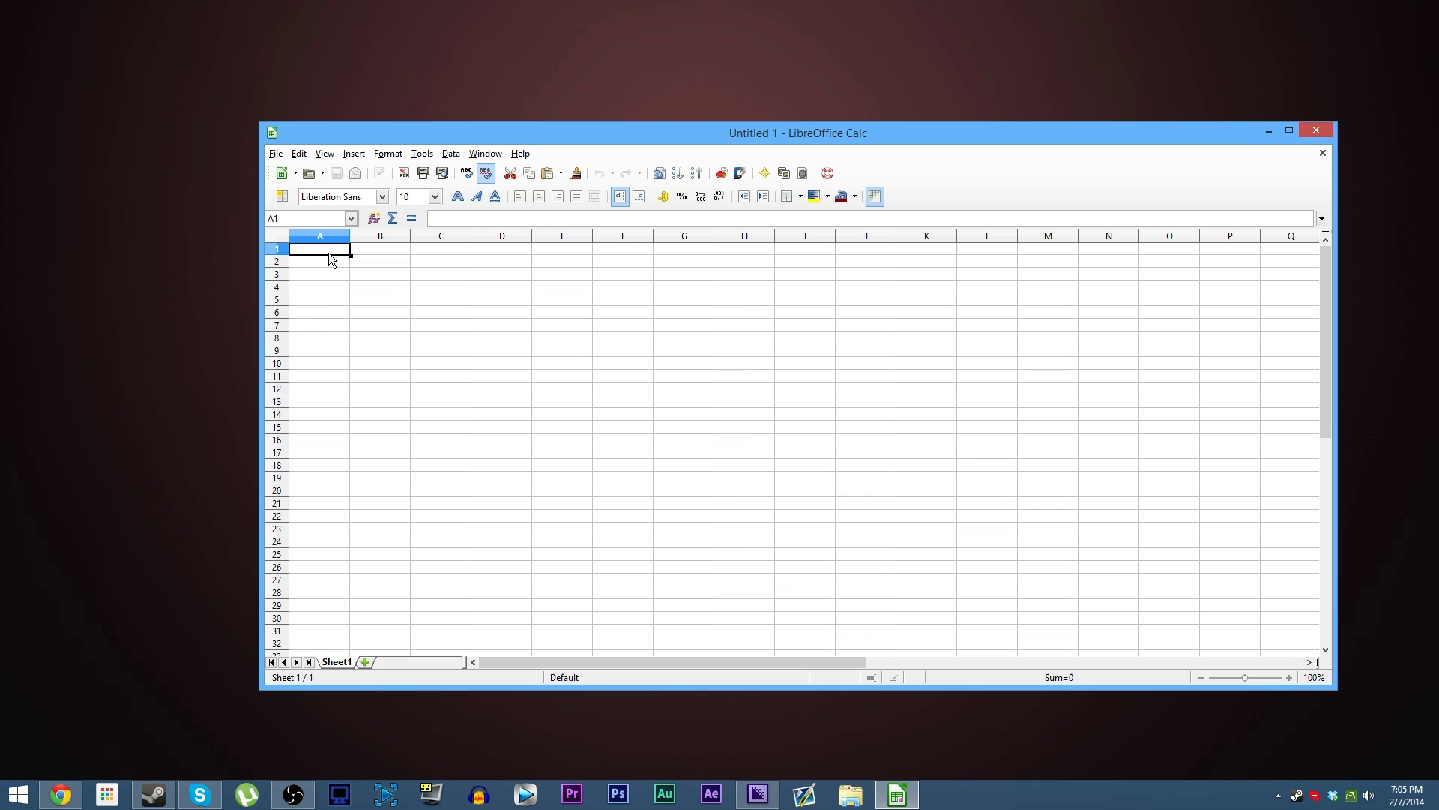
{"action": "left_click", "coordinate": [1312, 123]}
Step: Reopen J300WritingAssignment1 from the Start Center's recent documents, scroll it, then close Writer
{"action": "double_click", "coordinate": [709, 490]}
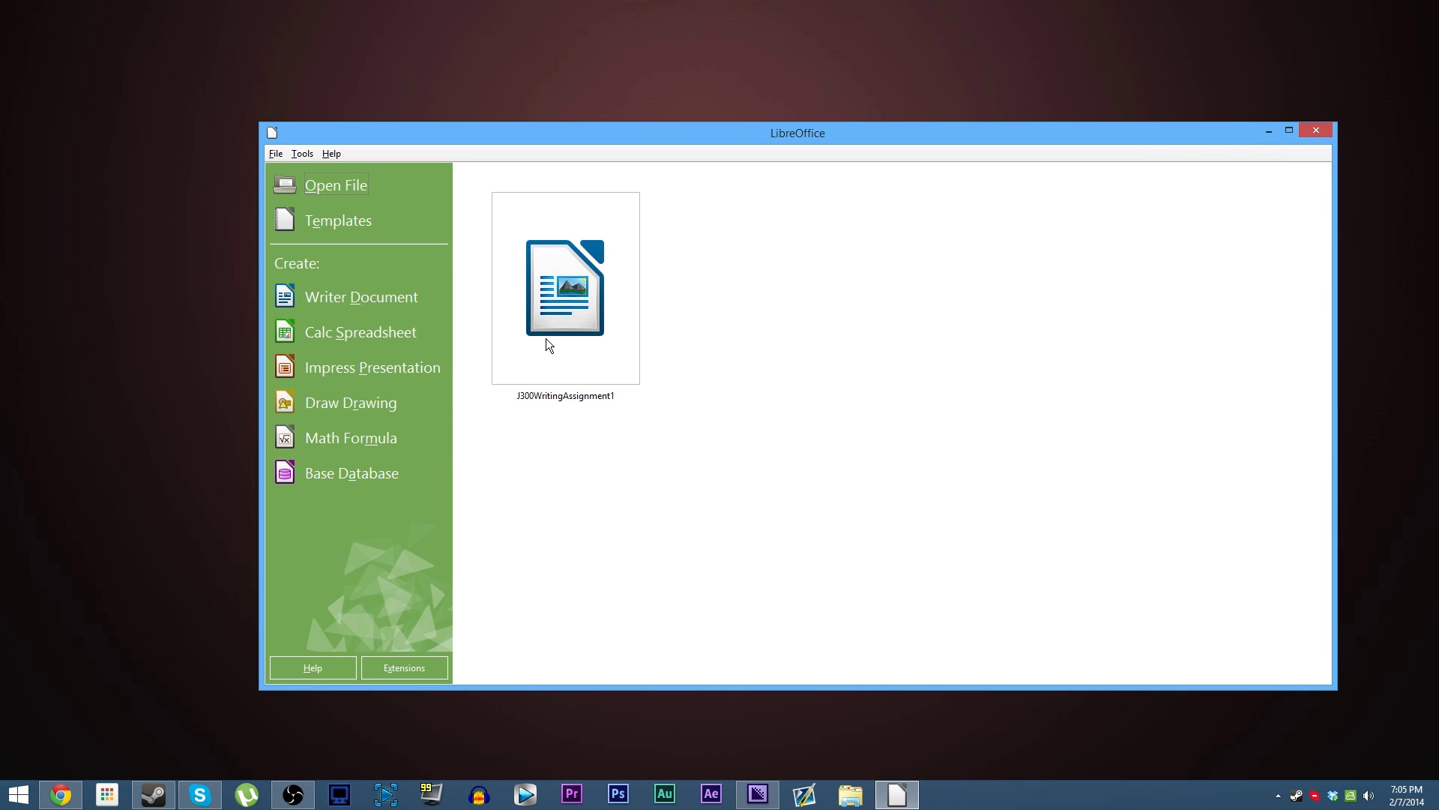
{"action": "left_click", "coordinate": [547, 258]}
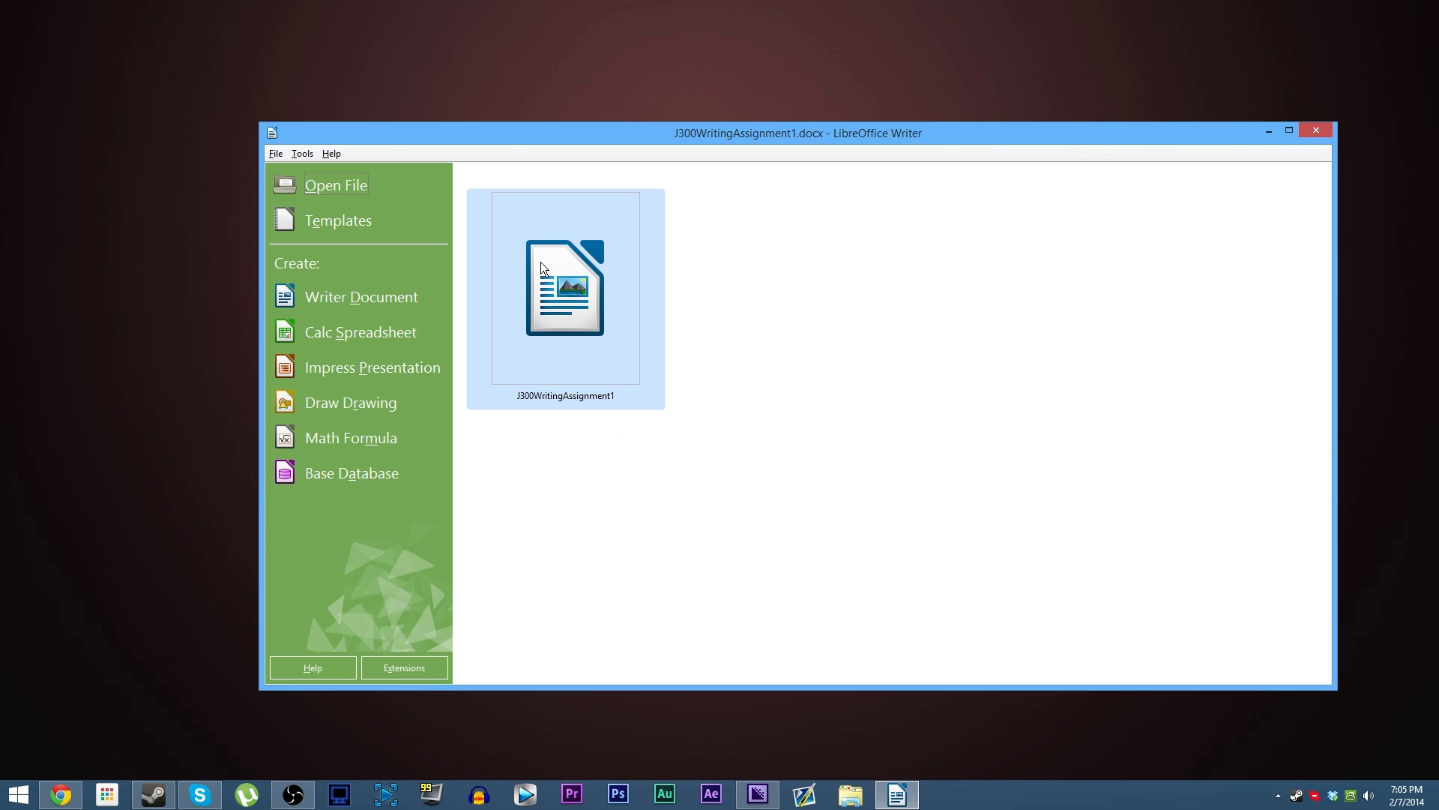
{"action": "scroll", "coordinate": [881, 395], "scroll_direction": "down", "scroll_amount": 10}
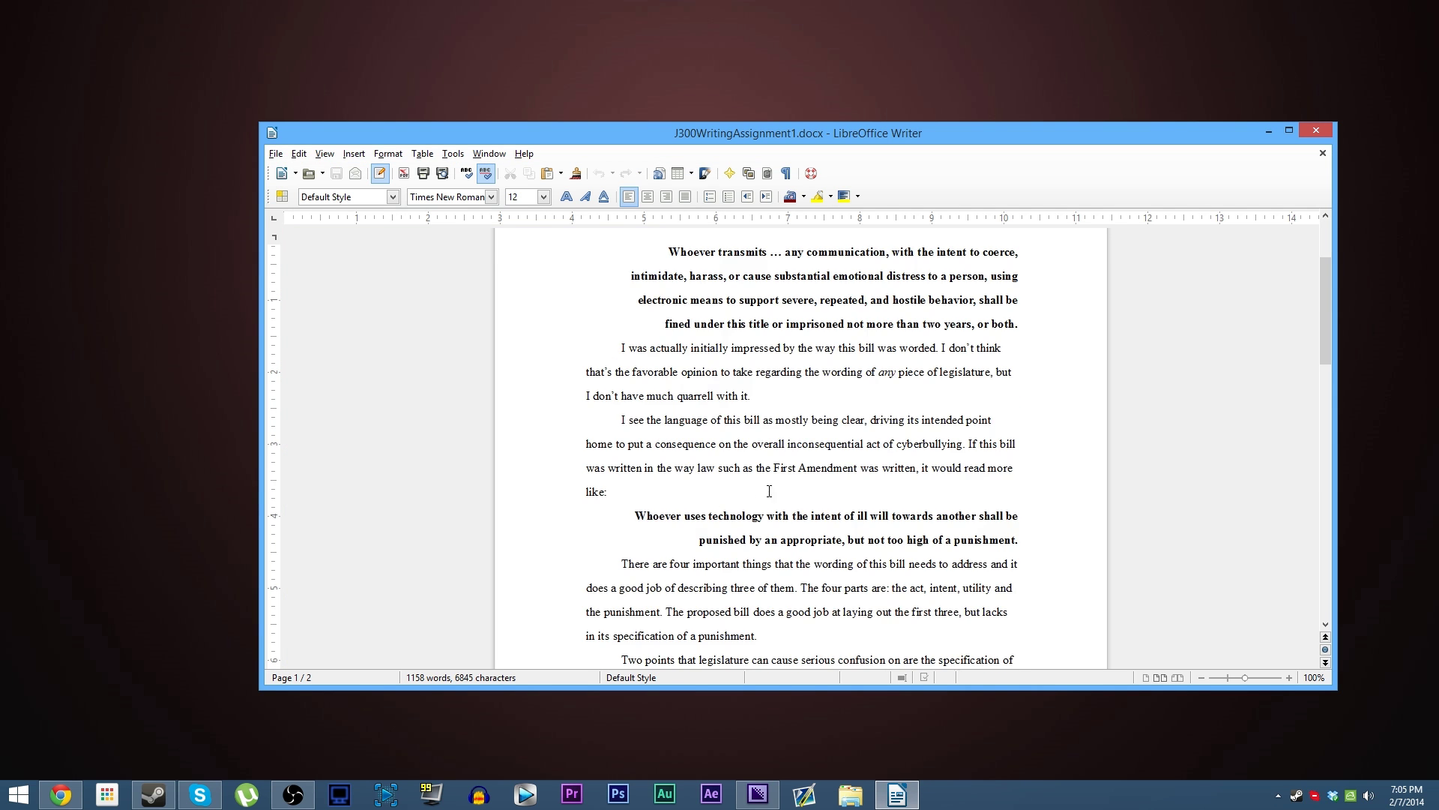
{"action": "scroll", "coordinate": [881, 396], "scroll_direction": "down", "scroll_amount": 5}
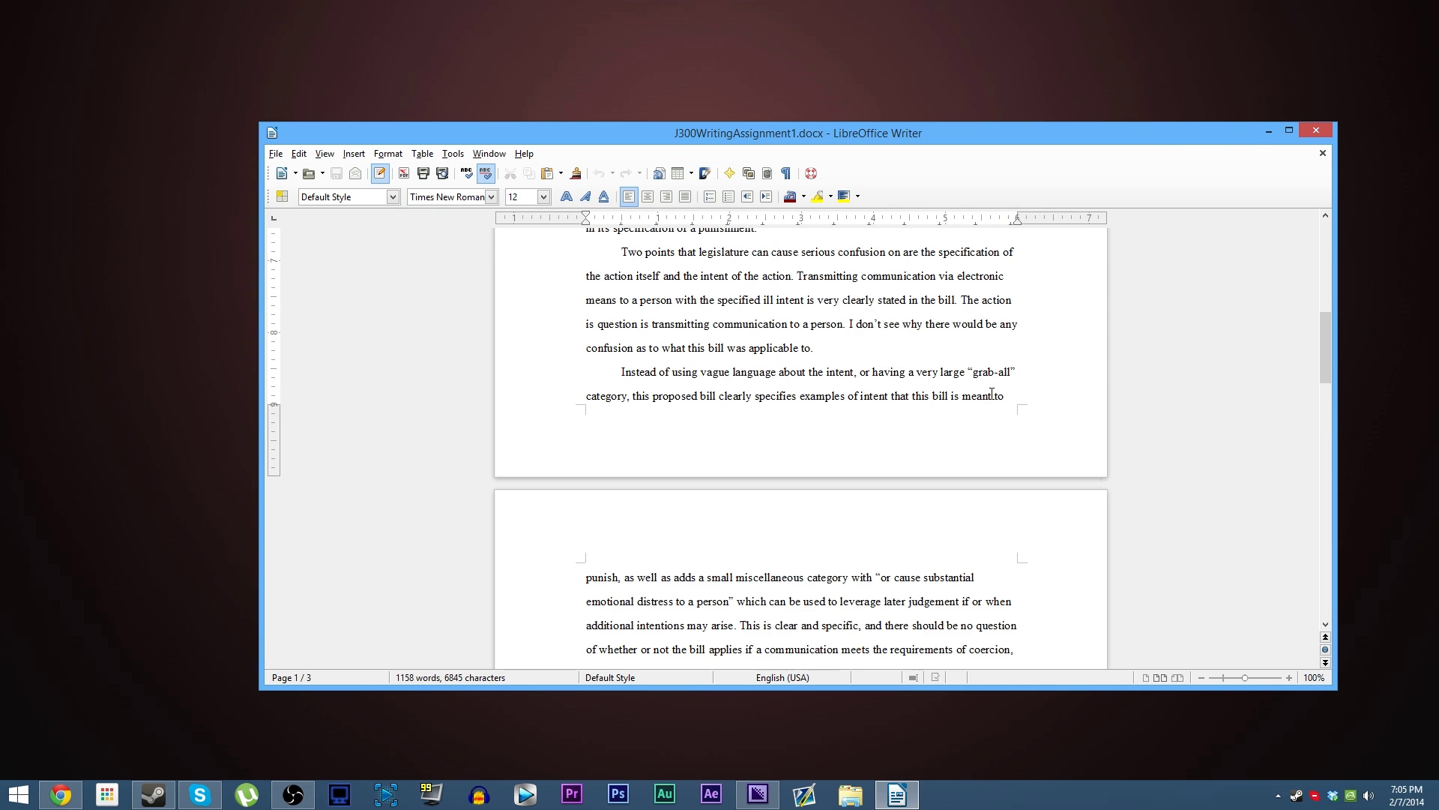
{"action": "left_click", "coordinate": [1317, 130]}
{"action": "left_click_drag", "start_coordinate": [448, 212], "coordinate": [999, 600]}
{"action": "left_click_drag", "start_coordinate": [459, 166], "coordinate": [1017, 600]}
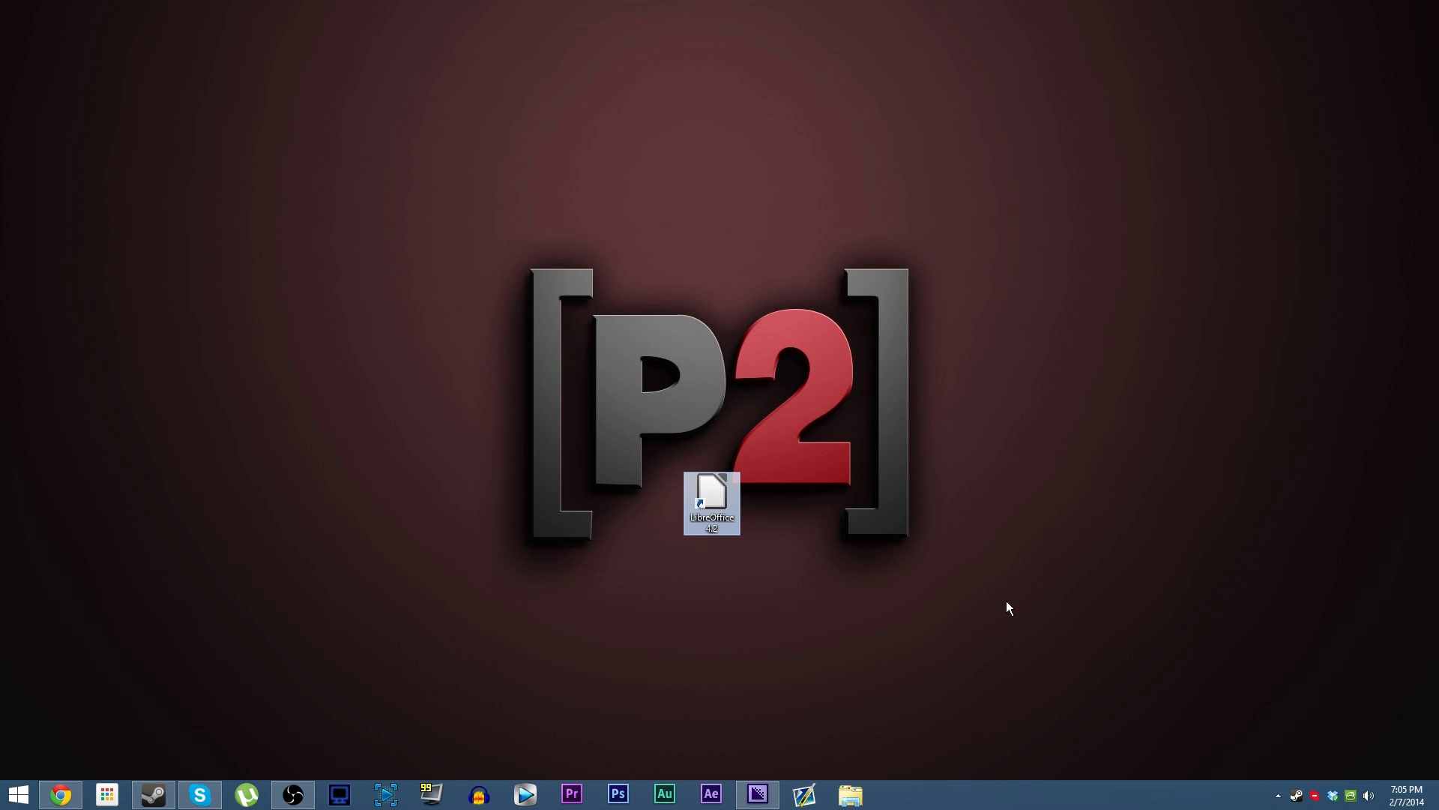